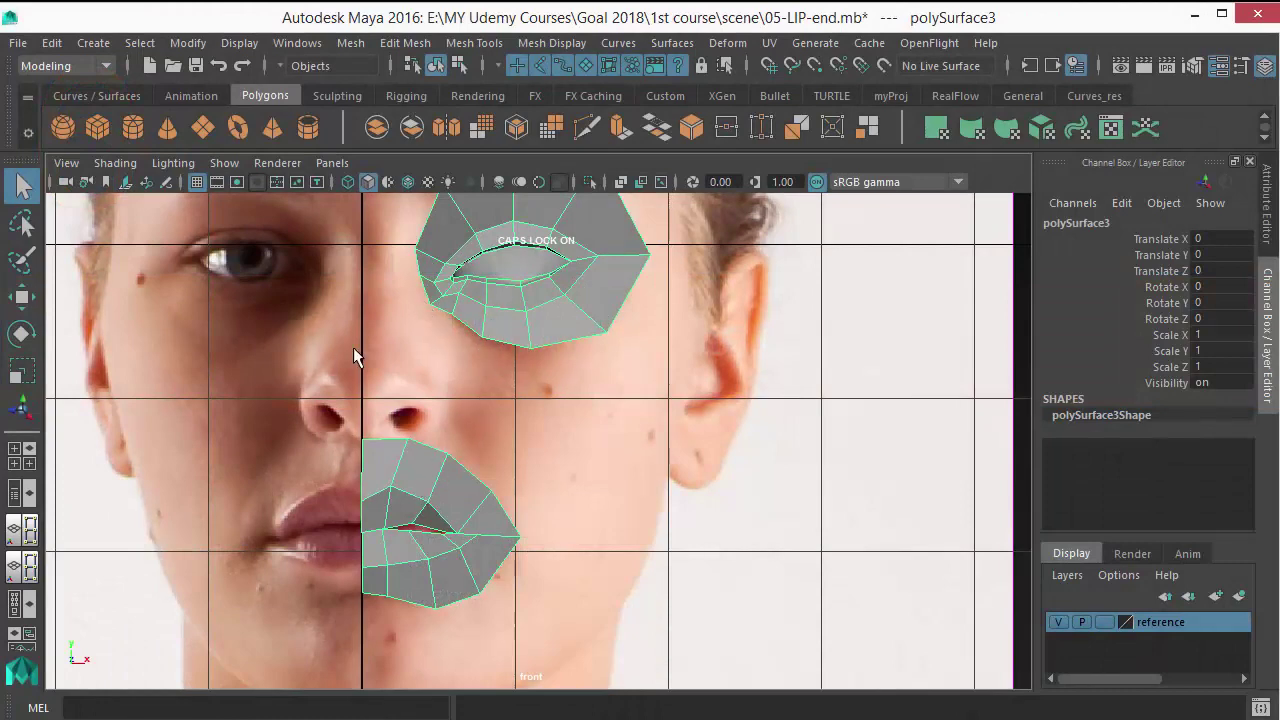
Zoom into the lips in the front view and put the lip mesh into edge selection
{"action": "scroll", "coordinate": [466, 460], "scroll_direction": "up", "scroll_amount": 1}
{"action": "scroll", "coordinate": [518, 410], "scroll_direction": "up", "scroll_amount": 1}
{"action": "scroll", "coordinate": [449, 449], "scroll_direction": "up", "scroll_amount": 1}
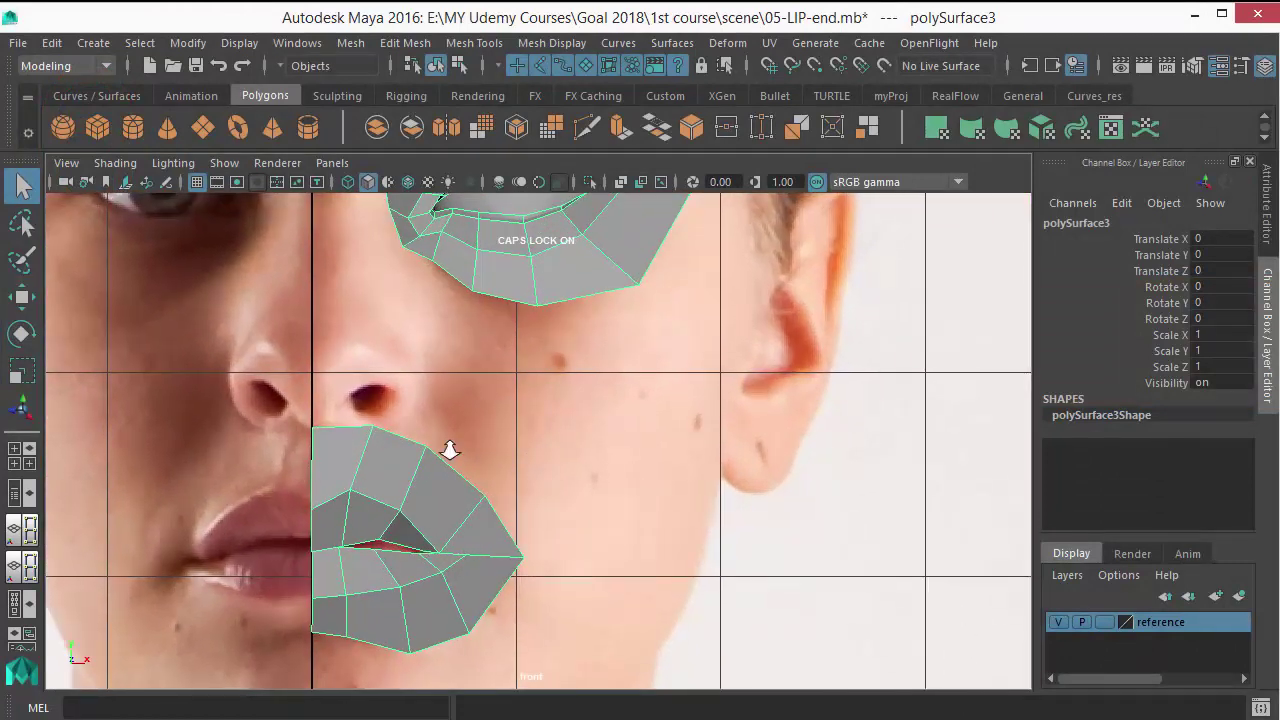
{"action": "scroll", "coordinate": [390, 456], "scroll_direction": "up", "scroll_amount": 1}
{"action": "right_click_drag", "start_coordinate": [390, 456], "coordinate": [388, 410]}
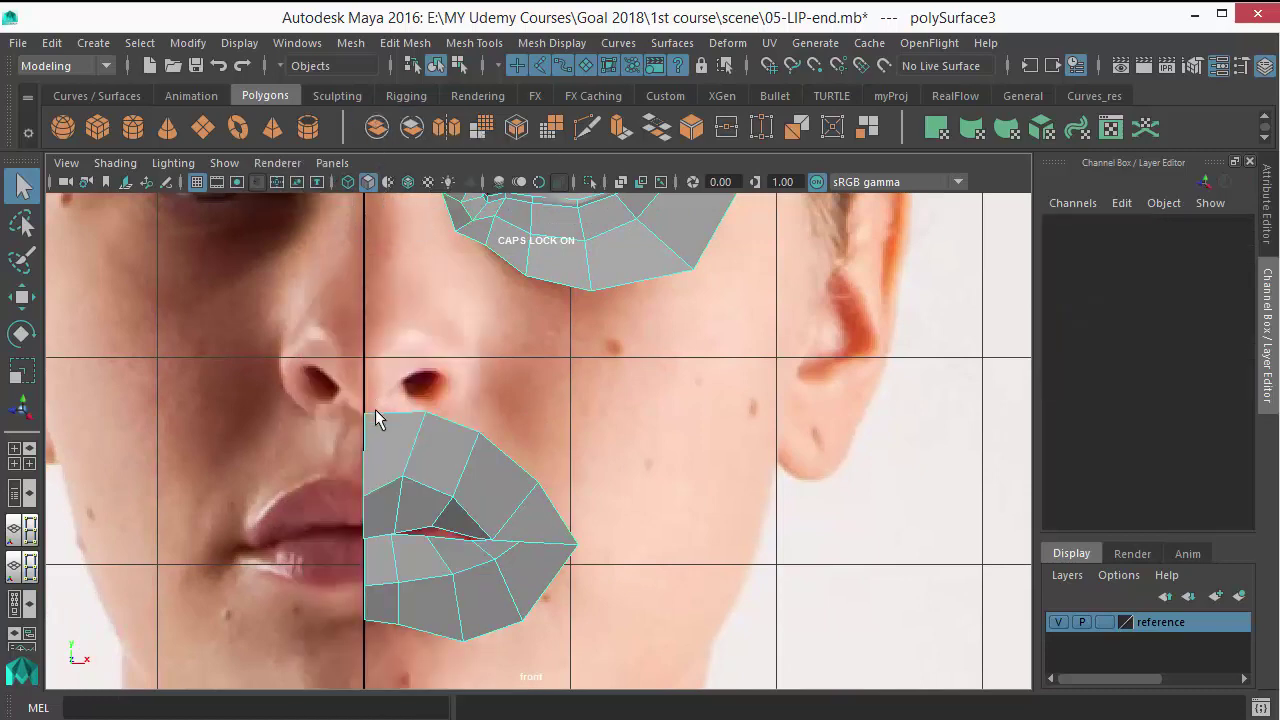
Select the lip mesh's outer border edges and extrude them outward with an increased Offset
{"action": "left_click", "coordinate": [388, 425]}
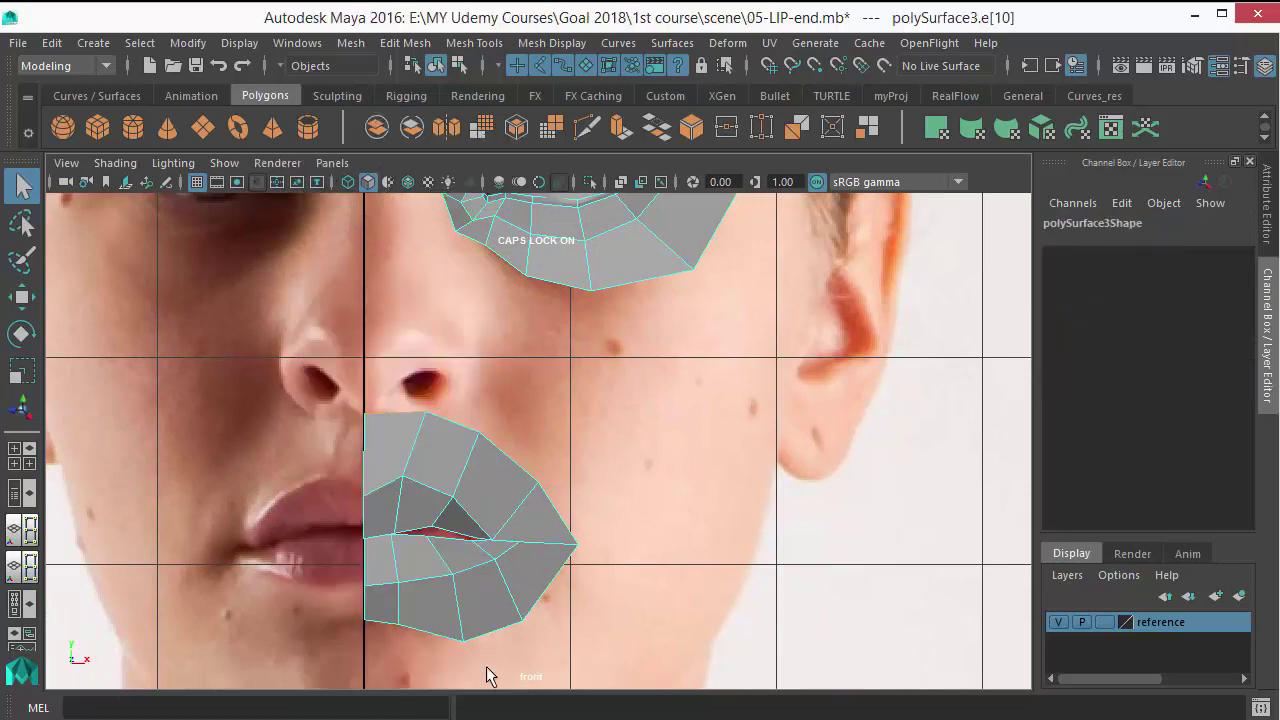
{"action": "left_click", "coordinate": [380, 622], "text": "shift"}
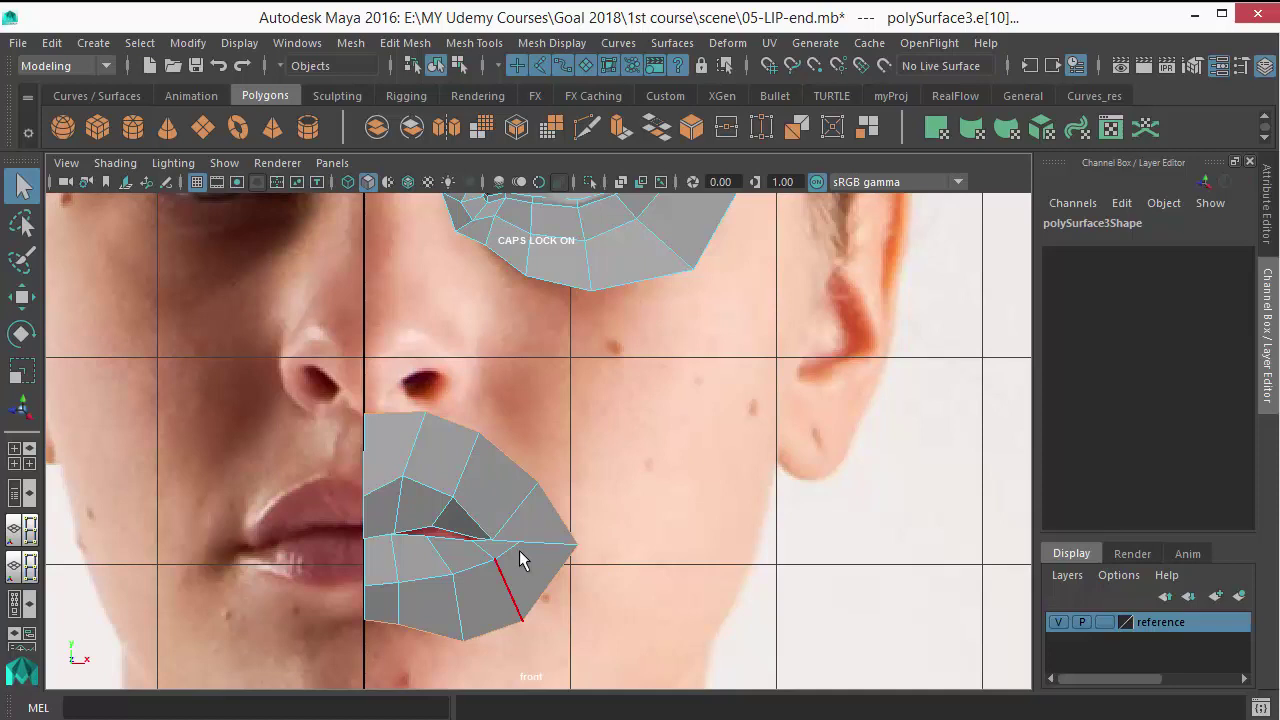
{"action": "middle_click_drag", "start_coordinate": [520, 560], "coordinate": [512, 460], "text": "alt"}
{"action": "left_click", "coordinate": [620, 135]}
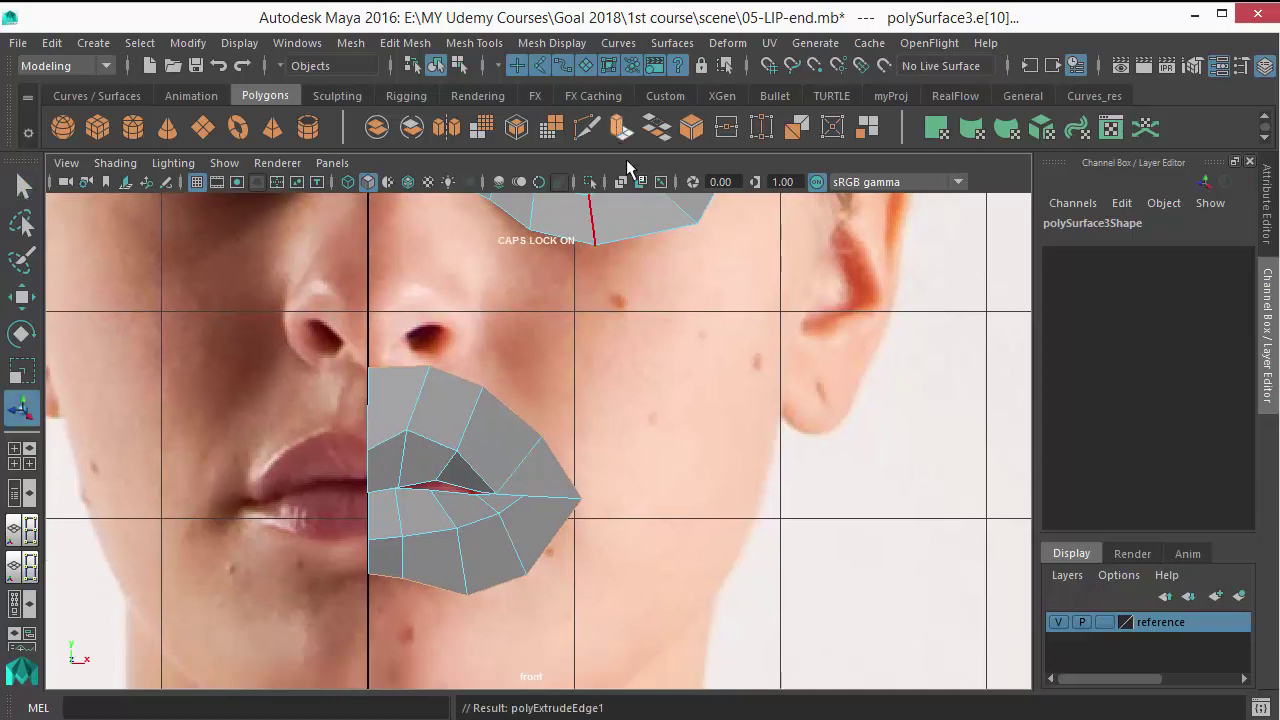
{"action": "scroll", "coordinate": [643, 491], "scroll_direction": "down", "scroll_amount": 2}
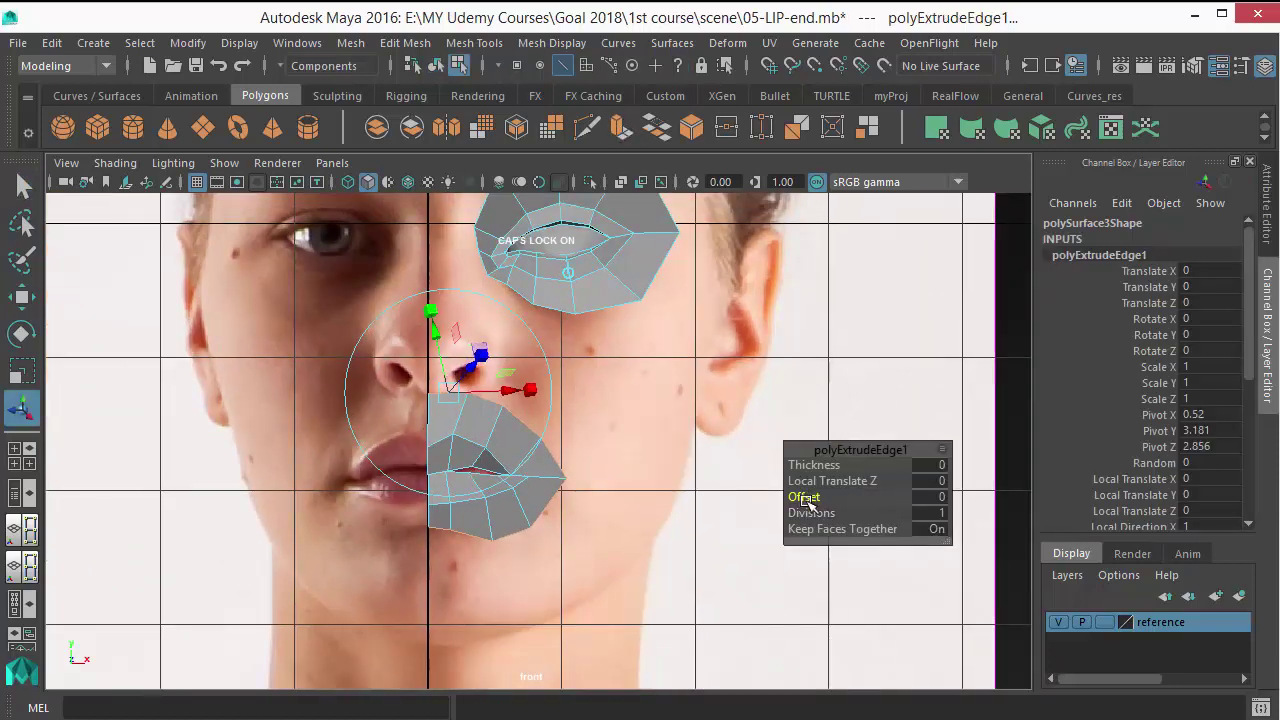
{"action": "left_click_drag", "start_coordinate": [808, 503], "coordinate": [864, 500]}
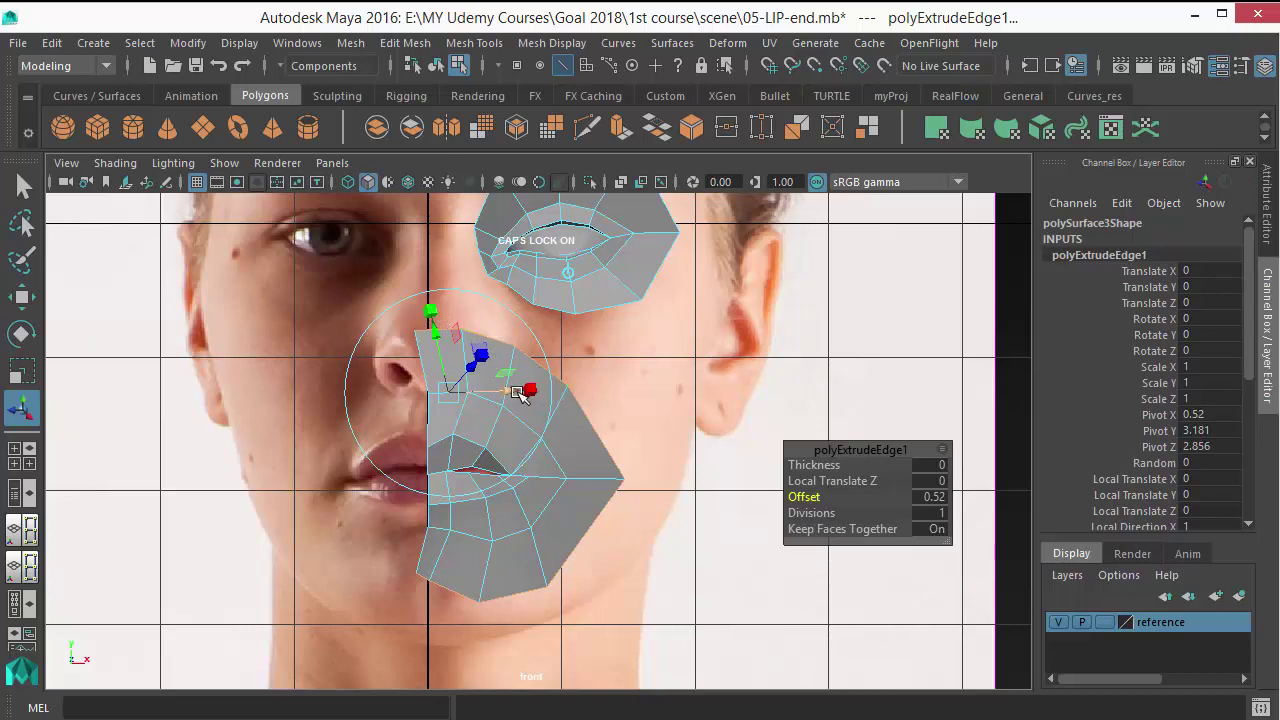
Move the extruded edges right to widen the mesh over cheek and chin
{"action": "key", "text": "w"}
{"action": "left_click_drag", "start_coordinate": [600, 470], "coordinate": [622, 468]}
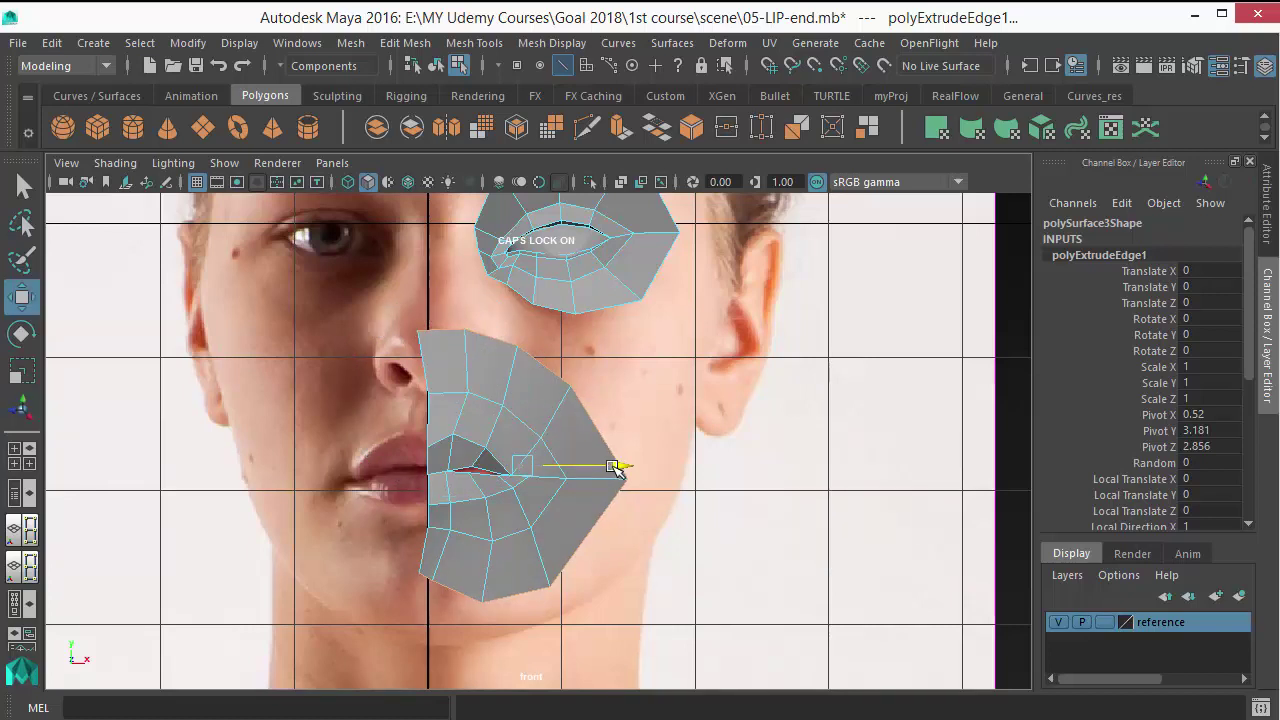
{"action": "key", "text": "q"}
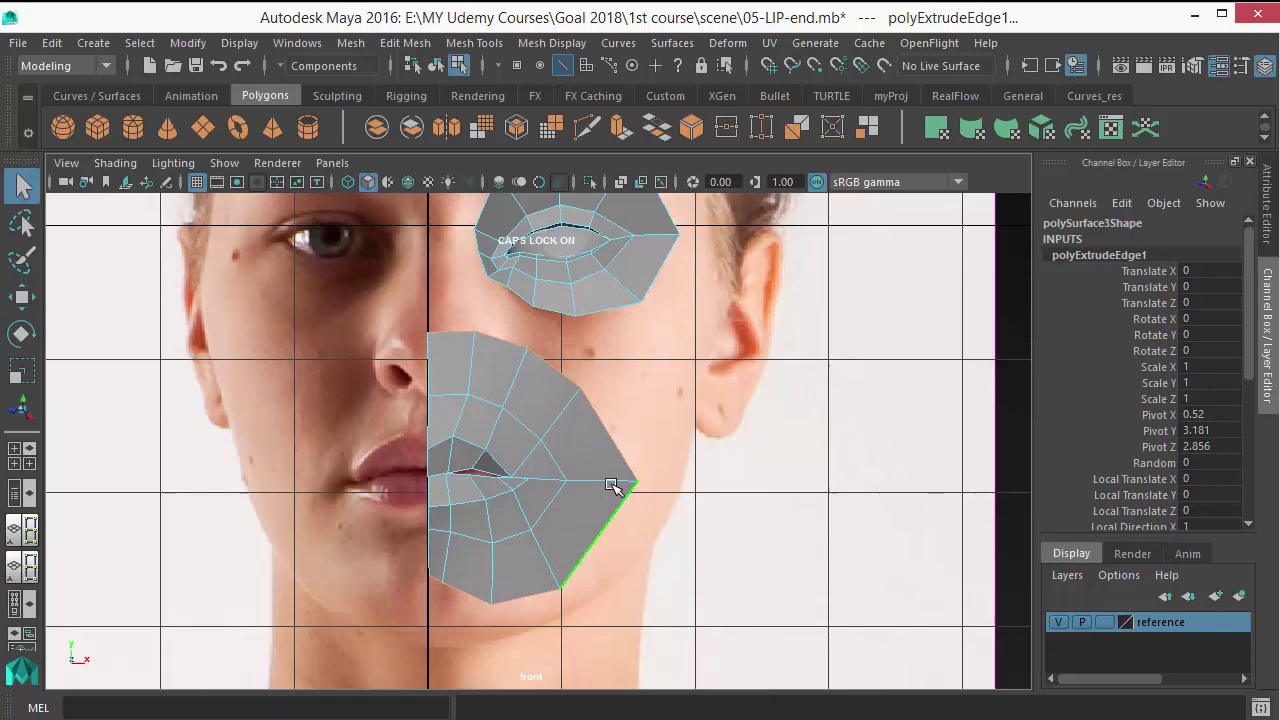
{"action": "mouse_move", "coordinate": [608, 491]}
{"action": "middle_mouse_down", "text": "alt"}
{"action": "mouse_move", "coordinate": [598, 455]}
{"action": "mouse_move", "coordinate": [677, 500]}
{"action": "middle_mouse_up", "text": "alt"}
{"action": "key", "text": "space"}
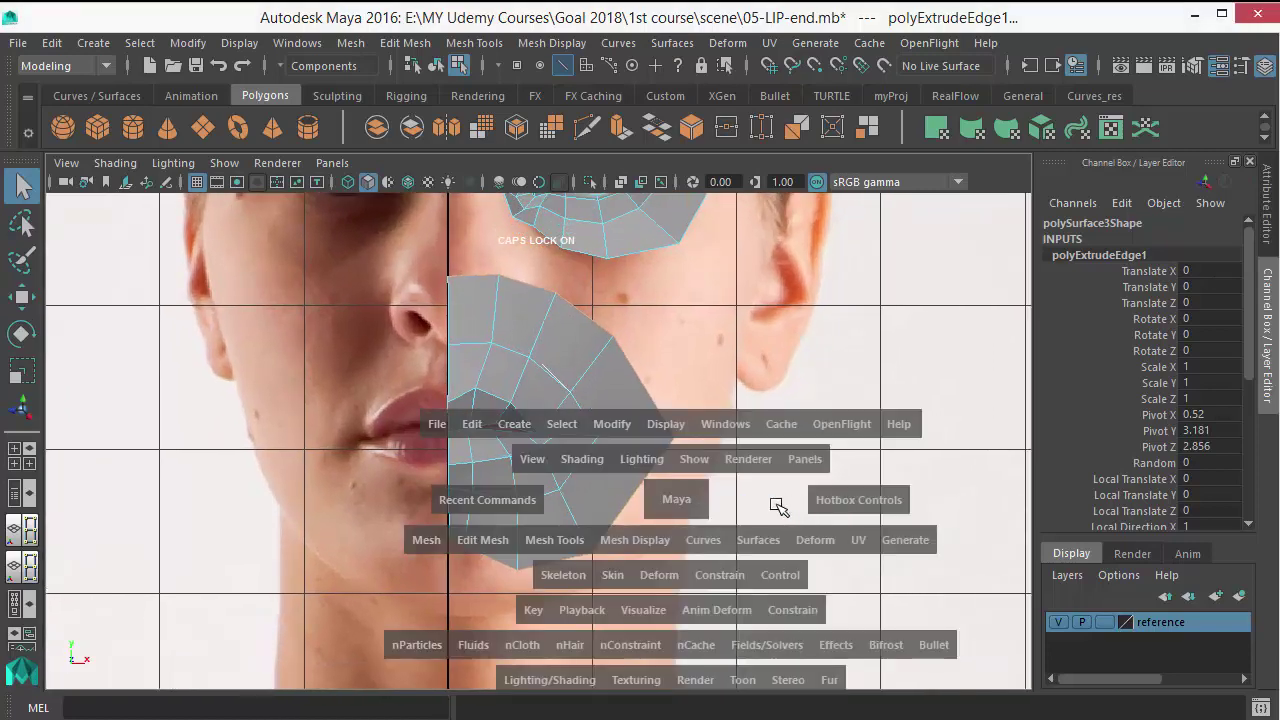
Switch the viewport to the side view and frame the lips and chin profile
{"action": "left_click_drag", "start_coordinate": [771, 503], "coordinate": [723, 486]}
{"action": "middle_click_drag", "start_coordinate": [723, 486], "coordinate": [668, 290], "text": "alt"}
{"action": "scroll", "coordinate": [520, 414], "scroll_direction": "down", "scroll_amount": 3}
{"action": "scroll", "coordinate": [524, 395], "scroll_direction": "up", "scroll_amount": 2}
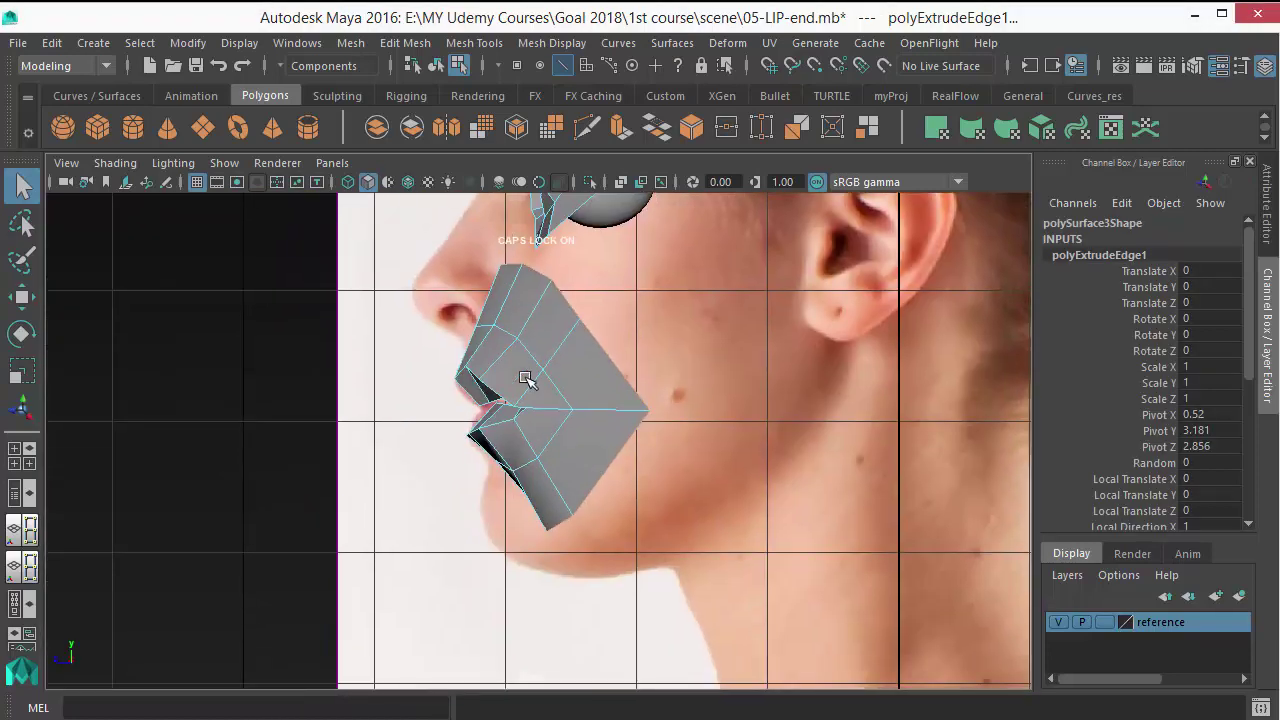
{"action": "key", "text": "w"}
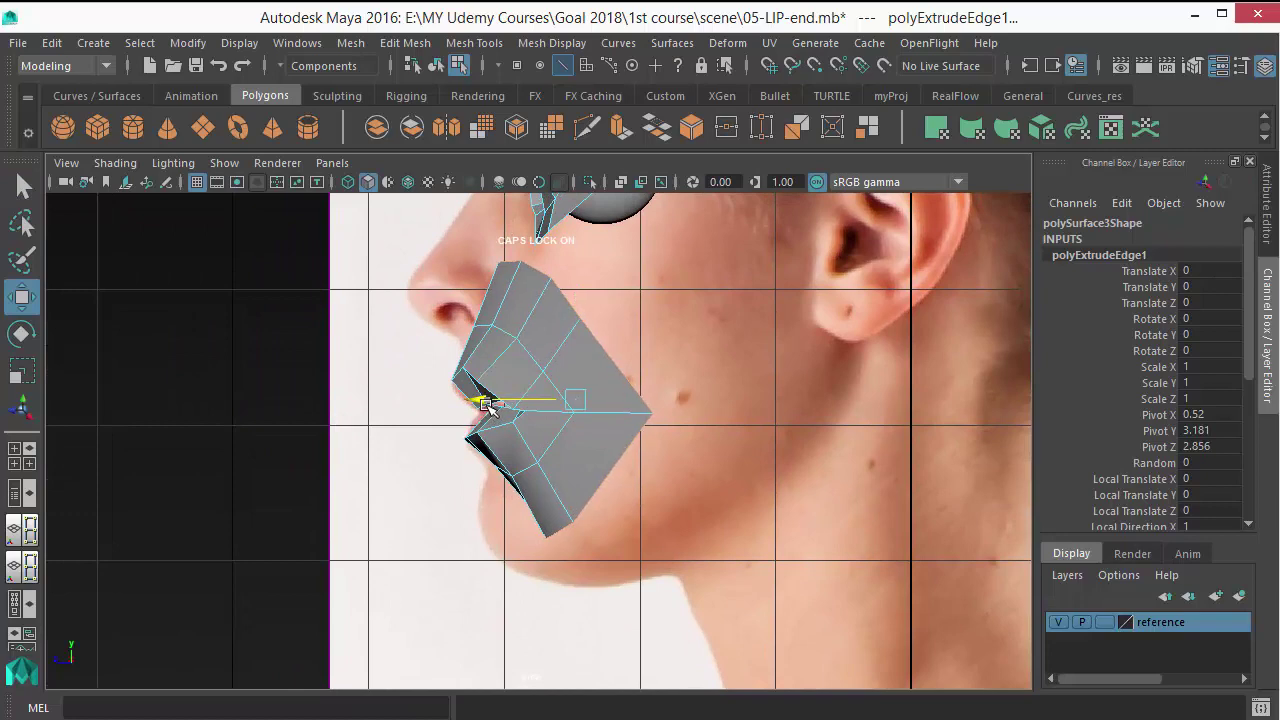
{"action": "scroll", "coordinate": [485, 408], "scroll_direction": "up", "scroll_amount": 2}
{"action": "key", "text": "q"}
In vertex mode, pull the chin-front vertices left onto the side profile
{"action": "right_click", "coordinate": [505, 412]}
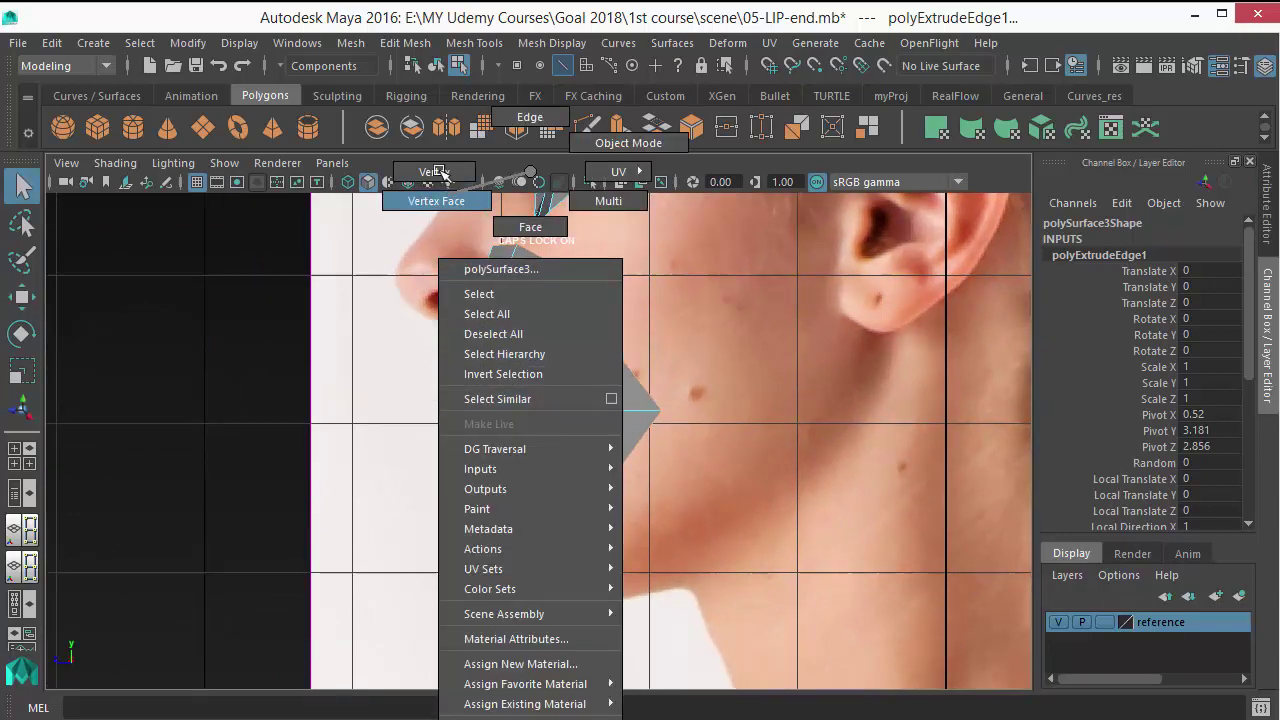
{"action": "left_click", "coordinate": [434, 172]}
{"action": "scroll", "coordinate": [486, 509], "scroll_direction": "up", "scroll_amount": 2}
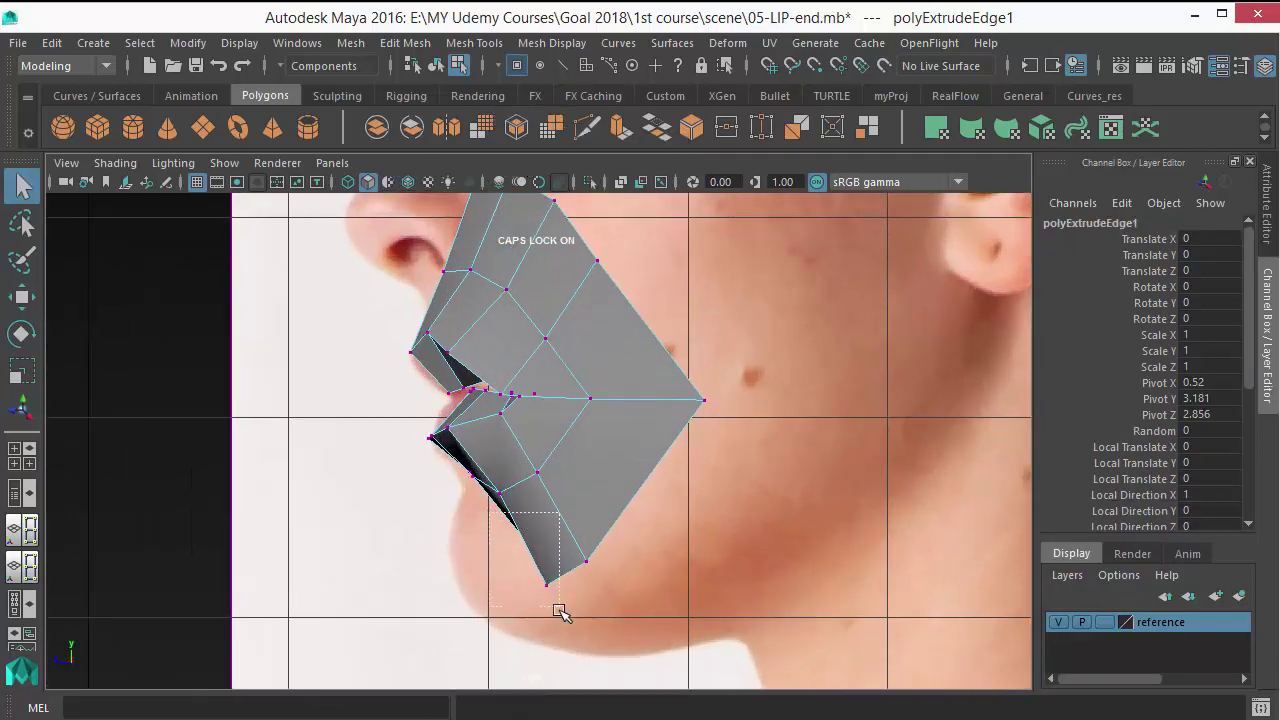
{"action": "left_click_drag", "start_coordinate": [560, 612], "coordinate": [558, 608]}
{"action": "key", "text": "w"}
{"action": "left_click_drag", "start_coordinate": [546, 562], "coordinate": [458, 558]}
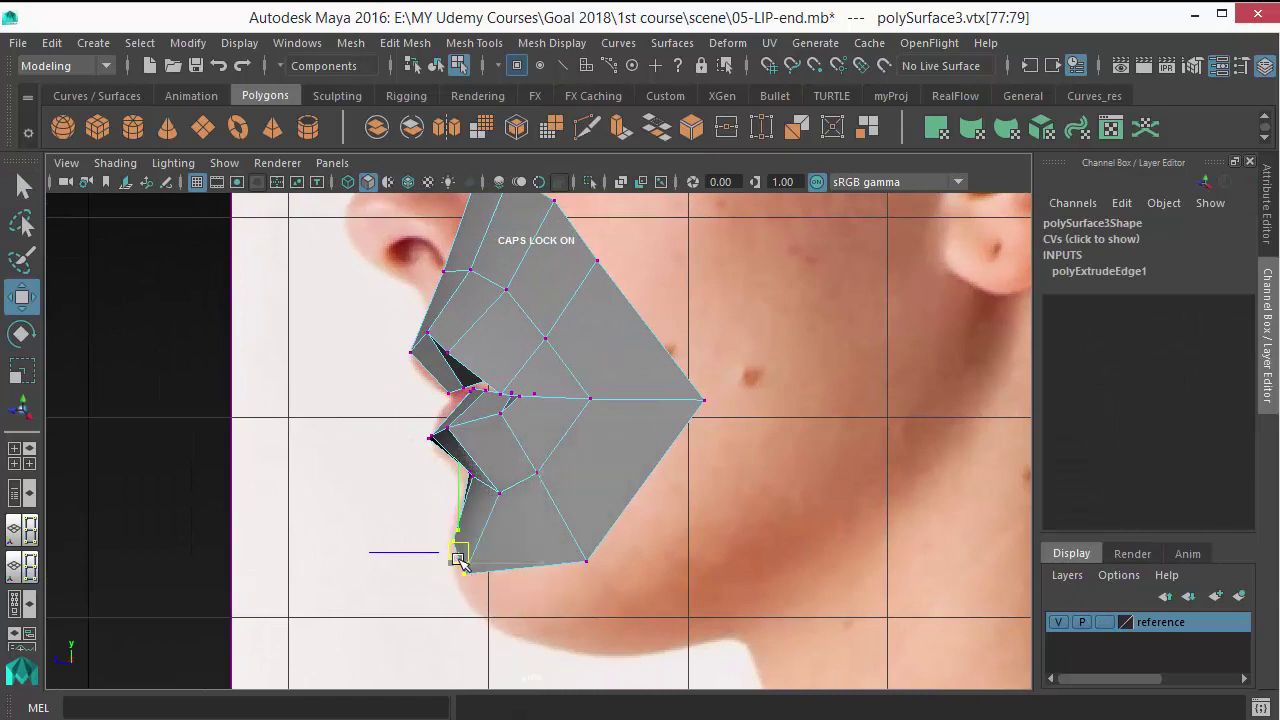
Check the mesh in wireframe, return to the front view, and adjust the bottom border vertices
{"action": "key", "text": "q"}
{"action": "middle_click_drag", "start_coordinate": [528, 557], "coordinate": [505, 440], "text": "alt"}
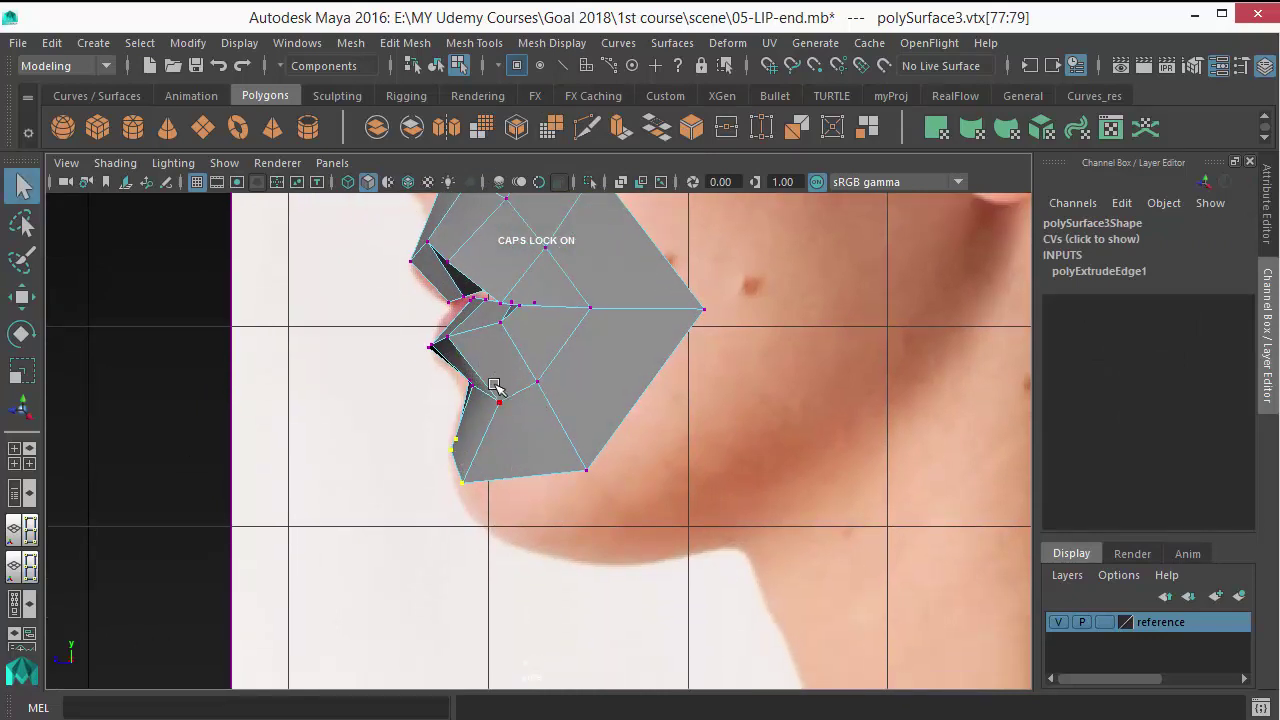
{"action": "key", "text": "4"}
{"action": "key", "text": "5"}
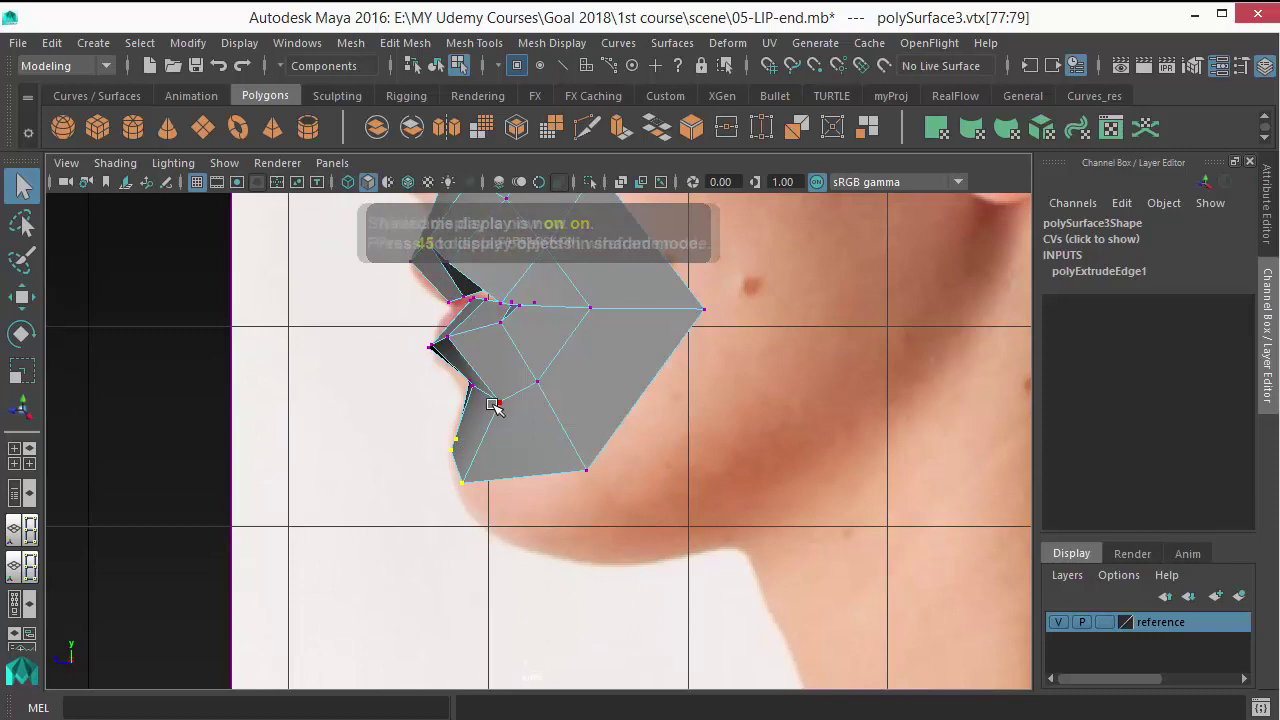
{"action": "key", "text": "space"}
{"action": "mouse_move", "coordinate": [593, 560]}
{"action": "left_mouse_down"}
{"action": "mouse_move", "coordinate": [528, 588]}
{"action": "mouse_move", "coordinate": [516, 560]}
{"action": "mouse_move", "coordinate": [587, 542]}
{"action": "left_mouse_up"}
{"action": "left_click", "coordinate": [516, 566]}
{"action": "key", "text": "w"}
{"action": "key", "text": "q"}
{"action": "left_click", "coordinate": [593, 565]}
{"action": "left_click", "coordinate": [591, 558]}
Extrude the mesh's upper outer edge with an offset and move it right across the cheek
{"action": "key", "text": "w"}
{"action": "key", "text": "q"}
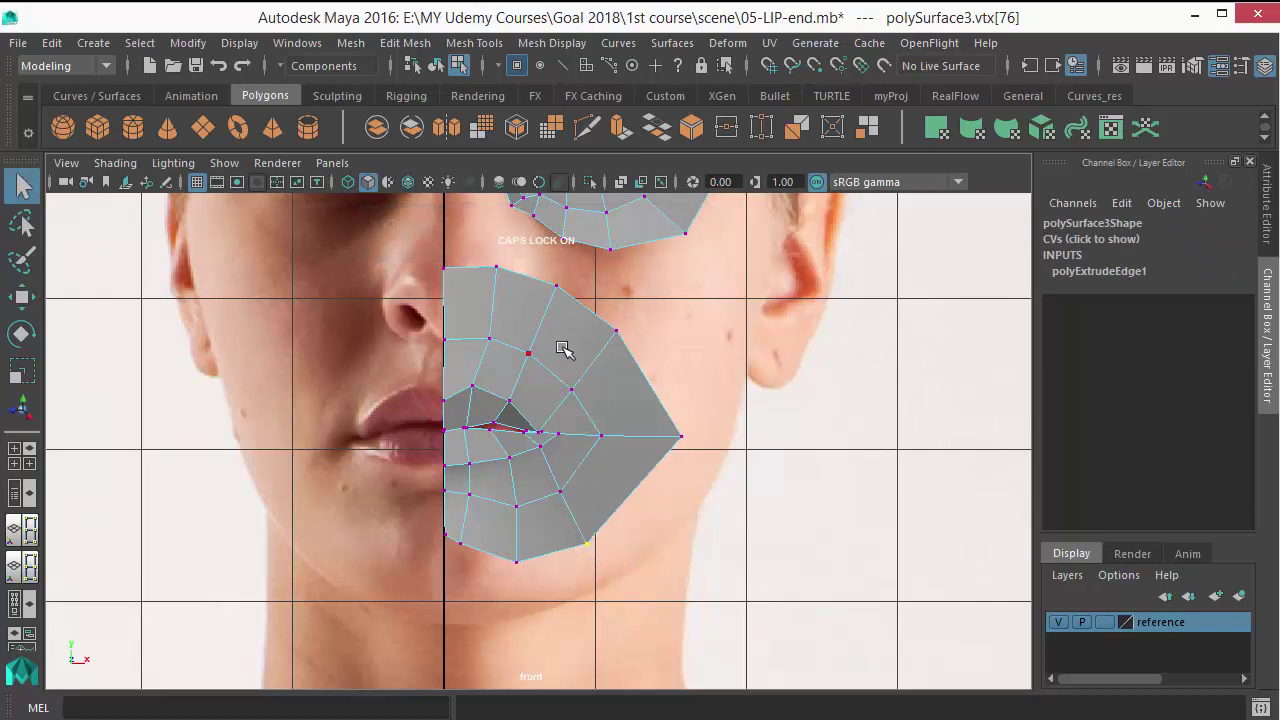
{"action": "right_click_drag", "start_coordinate": [562, 348], "coordinate": [560, 200]}
{"action": "left_click", "coordinate": [493, 300]}
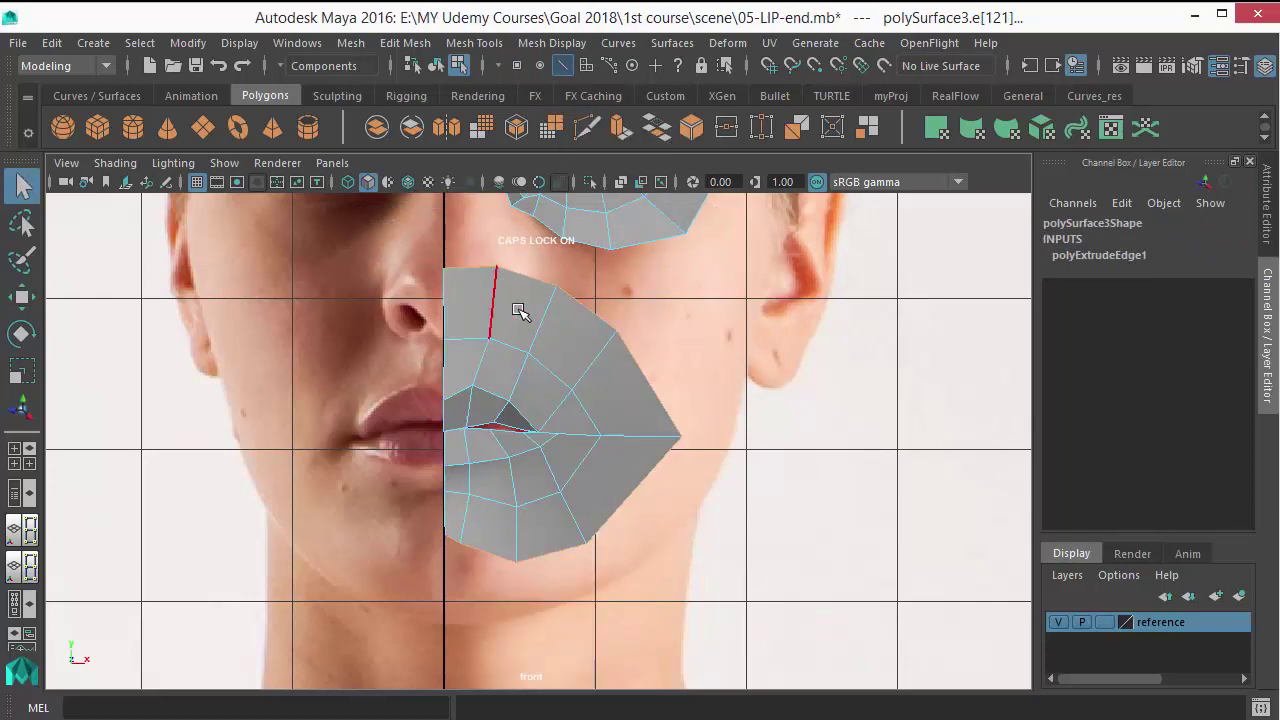
{"action": "right_click_drag", "start_coordinate": [519, 311], "coordinate": [508, 443], "text": "shift"}
{"action": "mouse_move", "coordinate": [822, 481]}
{"action": "middle_mouse_down", "text": "alt"}
{"action": "mouse_move", "coordinate": [812, 505]}
{"action": "mouse_move", "coordinate": [830, 506]}
{"action": "middle_mouse_up", "text": "alt"}
{"action": "key", "text": "w"}
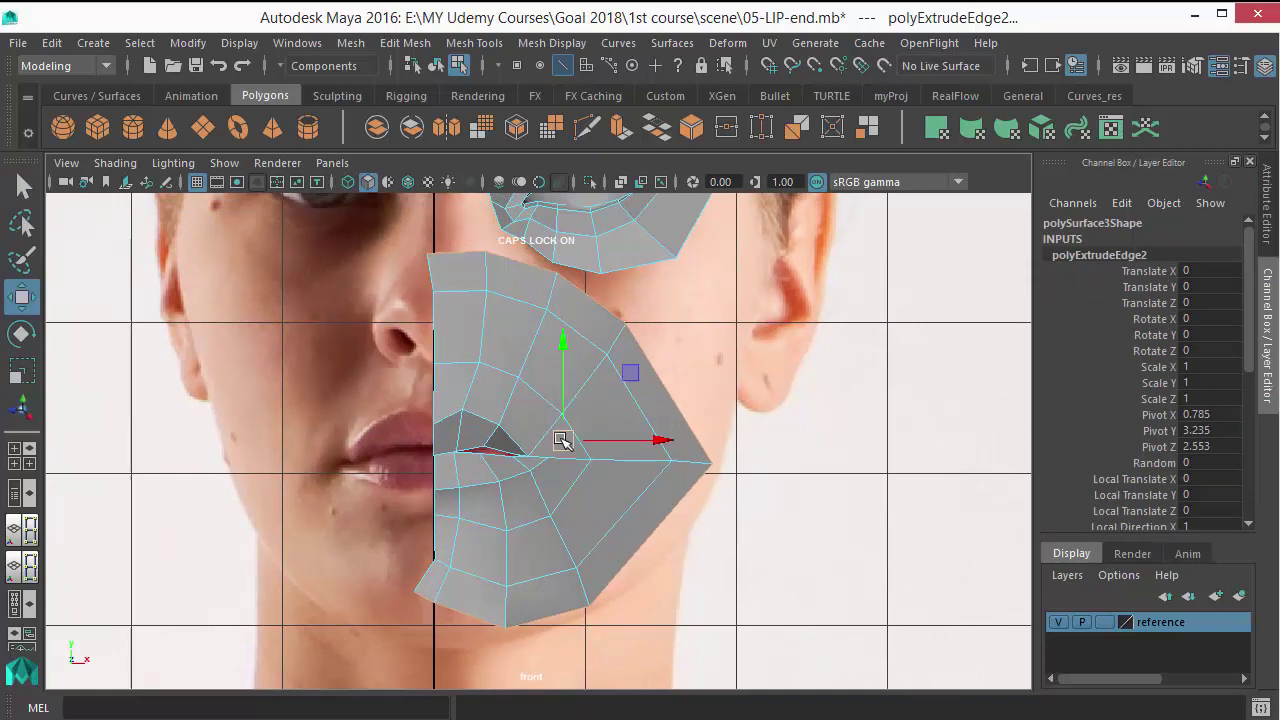
{"action": "left_click_drag", "start_coordinate": [655, 440], "coordinate": [684, 440]}
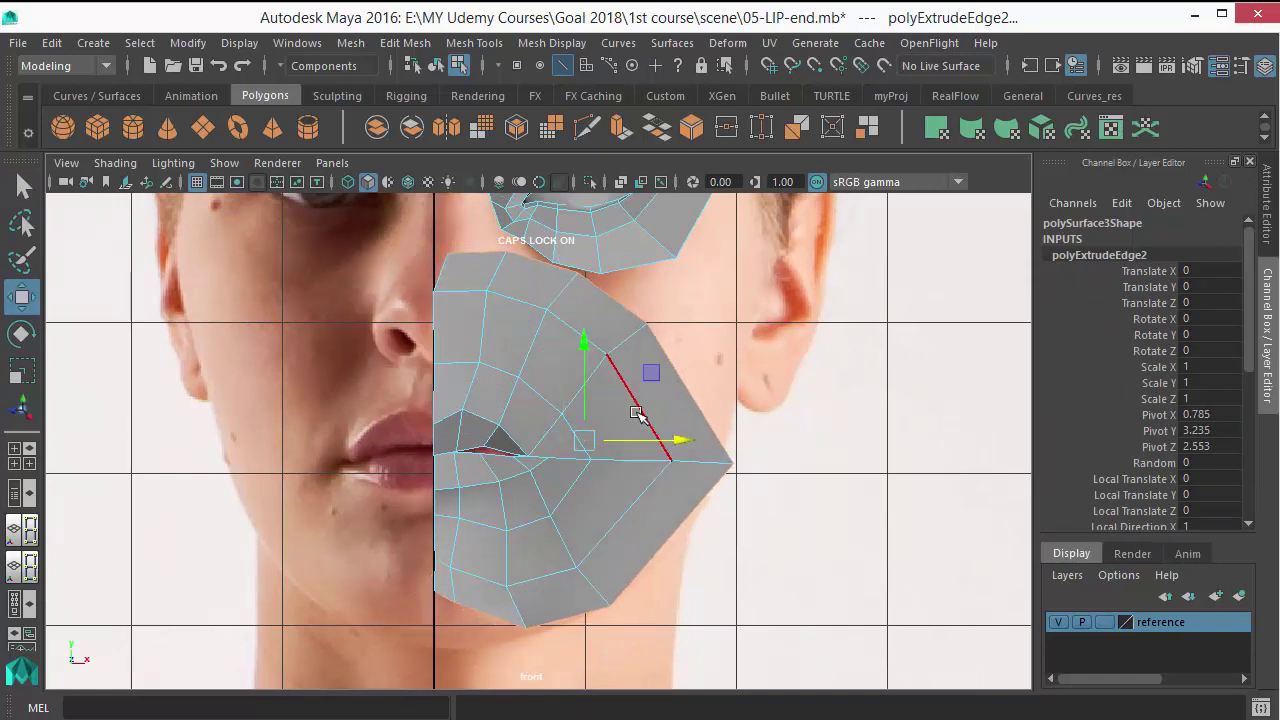
{"action": "key", "text": "q"}
Zoom in and switch the mesh to vertex editing
{"action": "scroll", "coordinate": [527, 352], "scroll_direction": "up", "scroll_amount": 2}
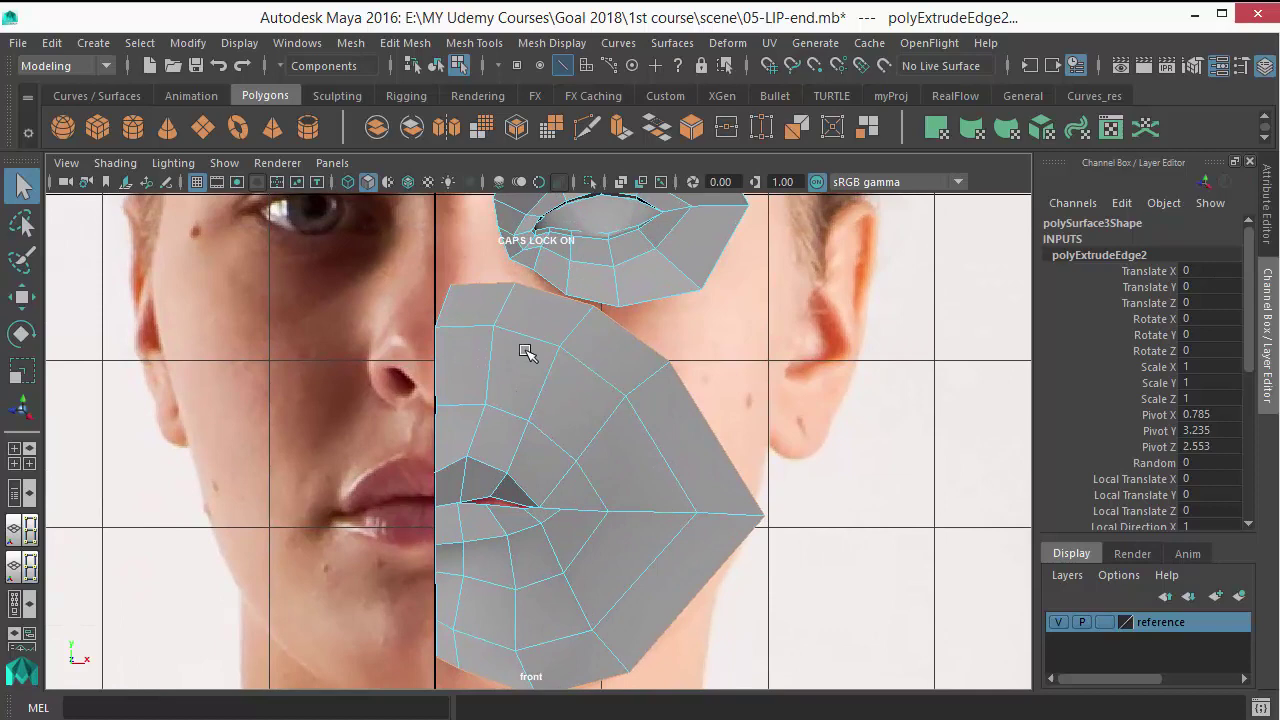
{"action": "scroll", "coordinate": [527, 352], "scroll_direction": "up", "scroll_amount": 1}
{"action": "scroll", "coordinate": [520, 350], "scroll_direction": "up", "scroll_amount": 1}
{"action": "right_click_drag", "start_coordinate": [517, 349], "coordinate": [458, 258]}
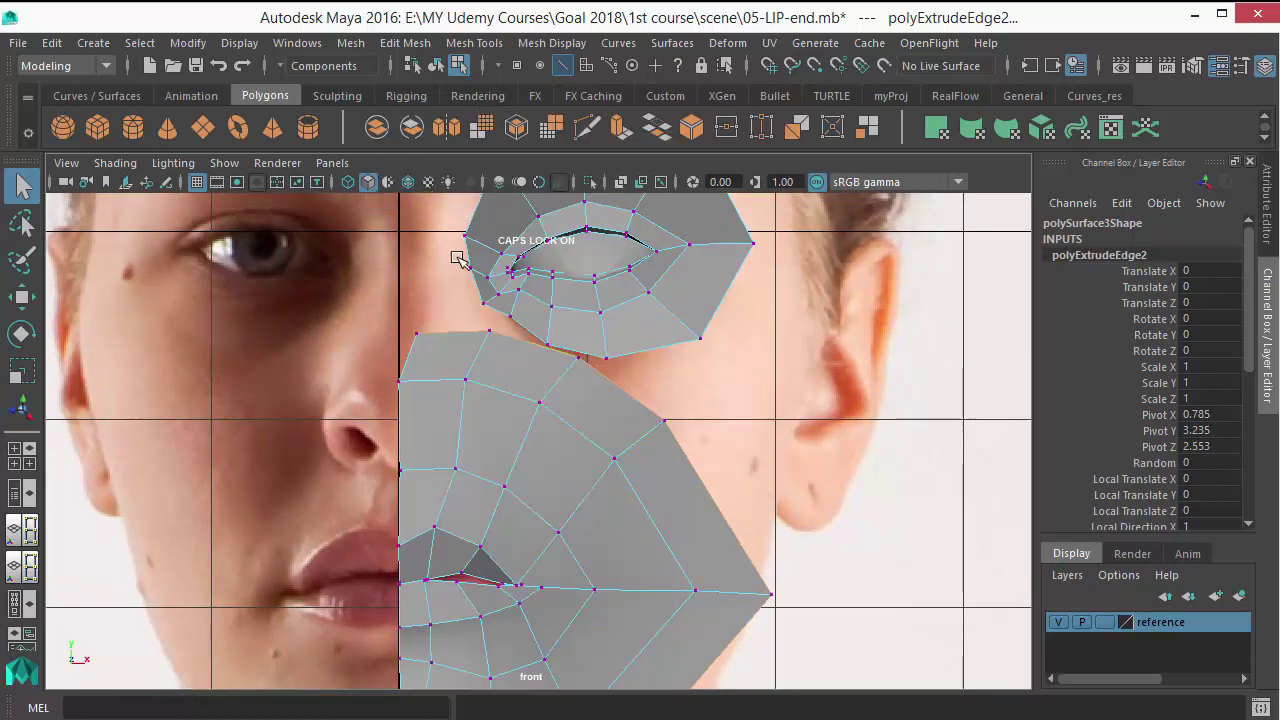
{"action": "scroll", "coordinate": [457, 258], "scroll_direction": "up", "scroll_amount": 1}
Adjust the upper border vertices, then bring the chin area into view
{"action": "left_click", "coordinate": [426, 366]}
{"action": "key", "text": "w"}
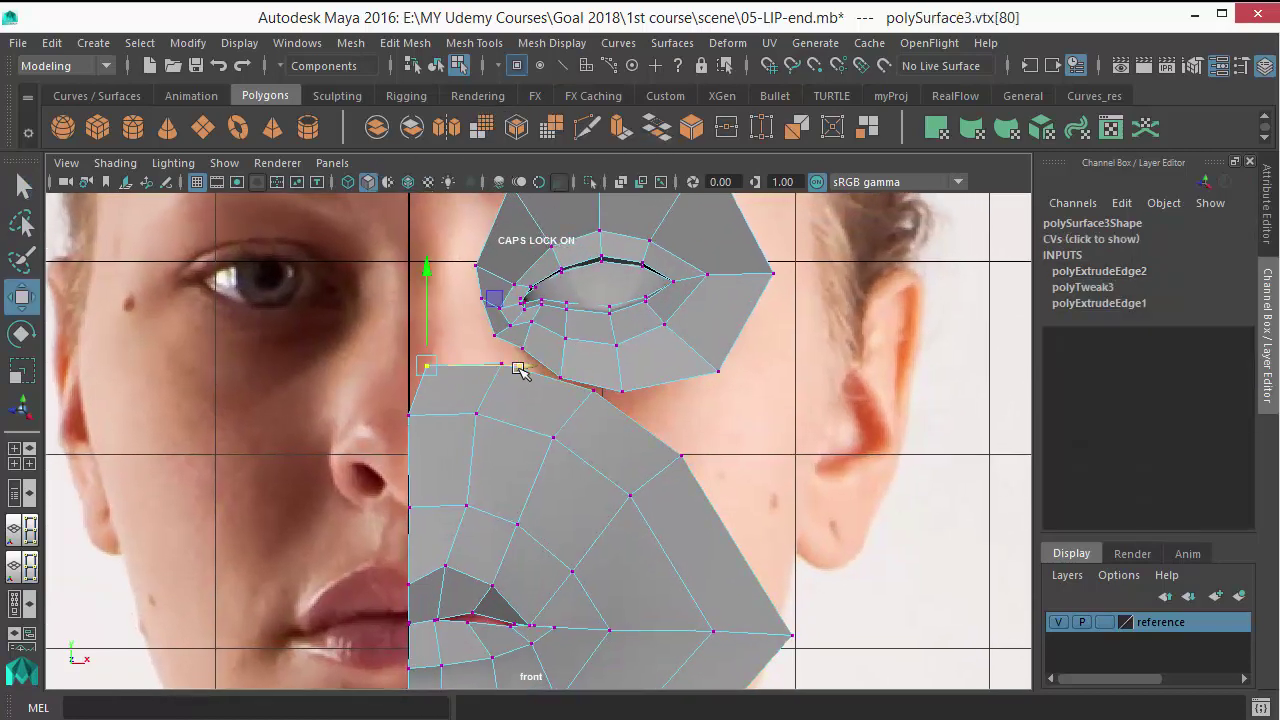
{"action": "left_click", "coordinate": [553, 437]}
{"action": "key", "text": "q"}
{"action": "middle_click_drag", "start_coordinate": [557, 457], "coordinate": [520, 245], "text": "alt"}
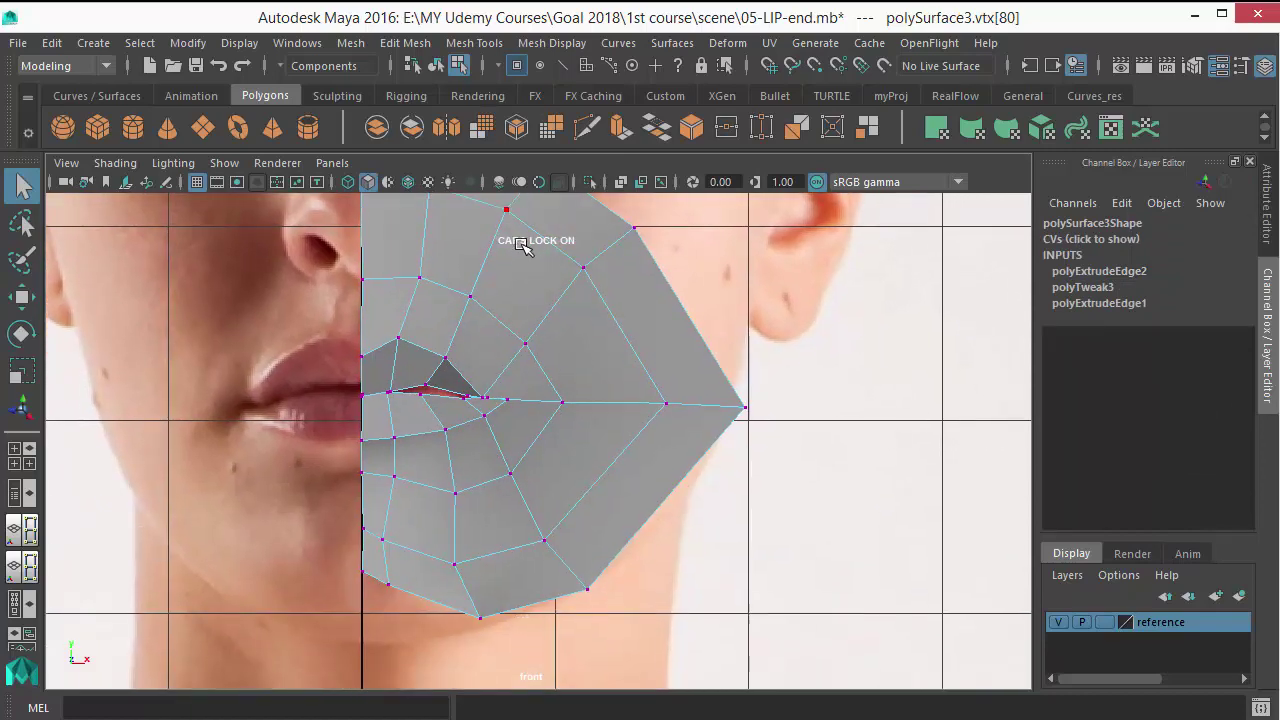
{"action": "middle_click_drag", "start_coordinate": [453, 629], "coordinate": [460, 495], "text": "alt"}
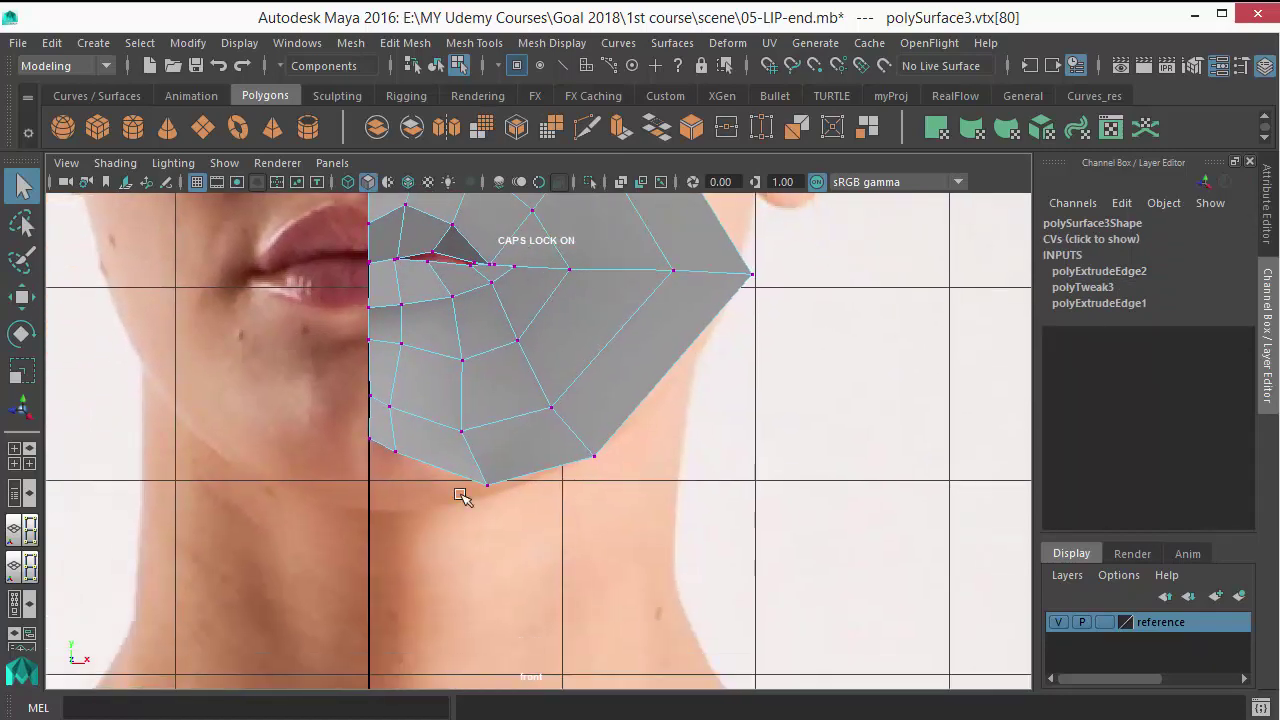
Pull the chin's bottom vertices down onto the chin line
{"action": "key", "text": "w"}
{"action": "left_click", "coordinate": [378, 455]}
{"action": "left_click_drag", "start_coordinate": [378, 455], "coordinate": [378, 488]}
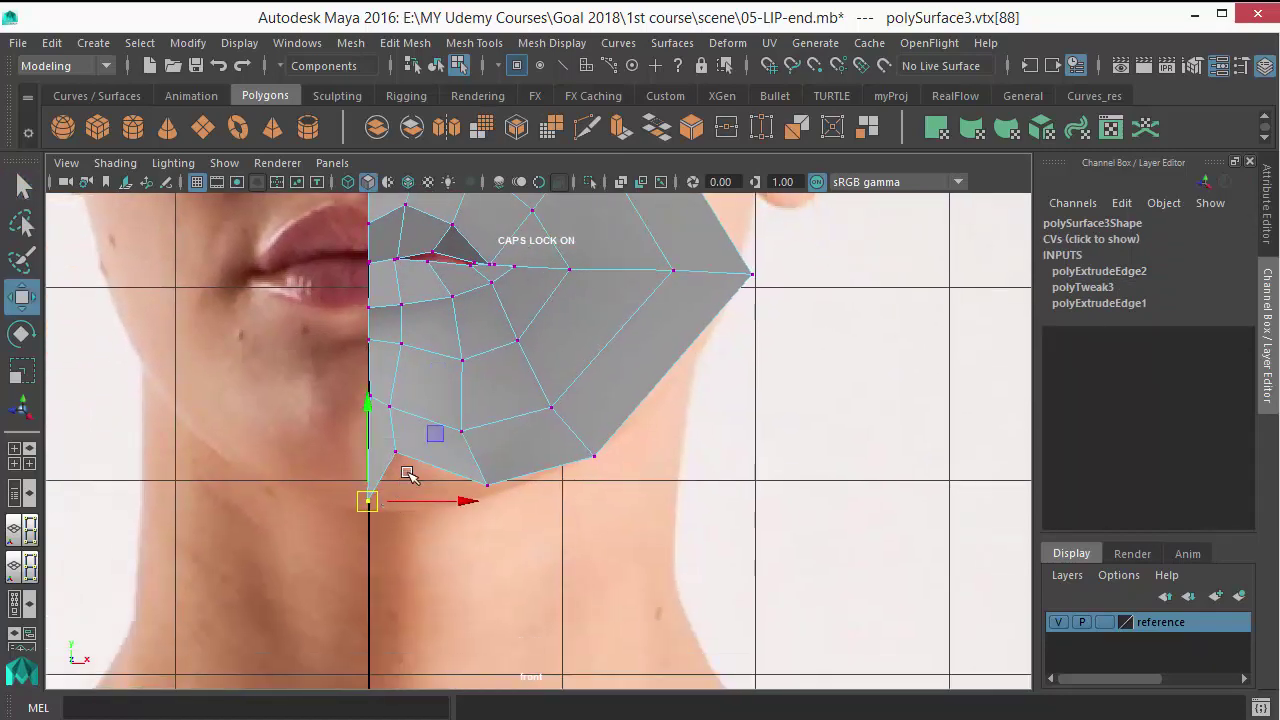
{"action": "key", "text": "q"}
{"action": "left_click", "coordinate": [393, 485]}
{"action": "key", "text": "w"}
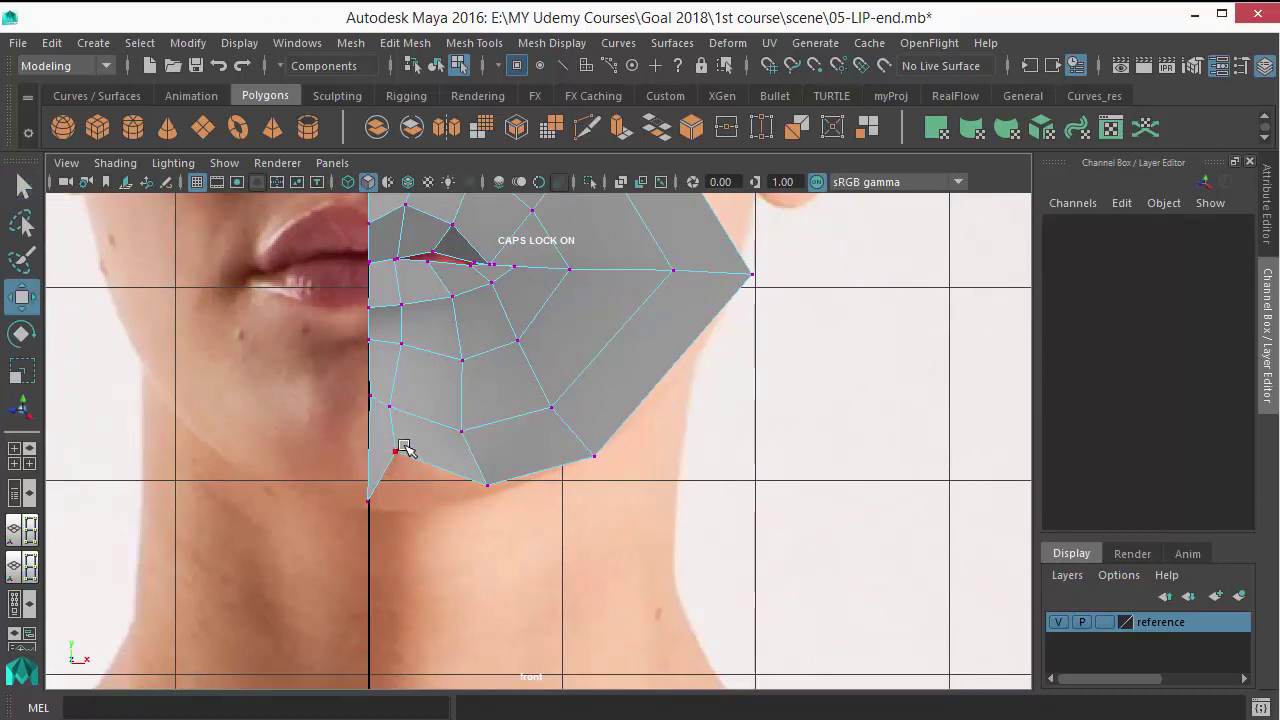
{"action": "left_click", "coordinate": [397, 452]}
{"action": "left_click_drag", "start_coordinate": [400, 450], "coordinate": [409, 496]}
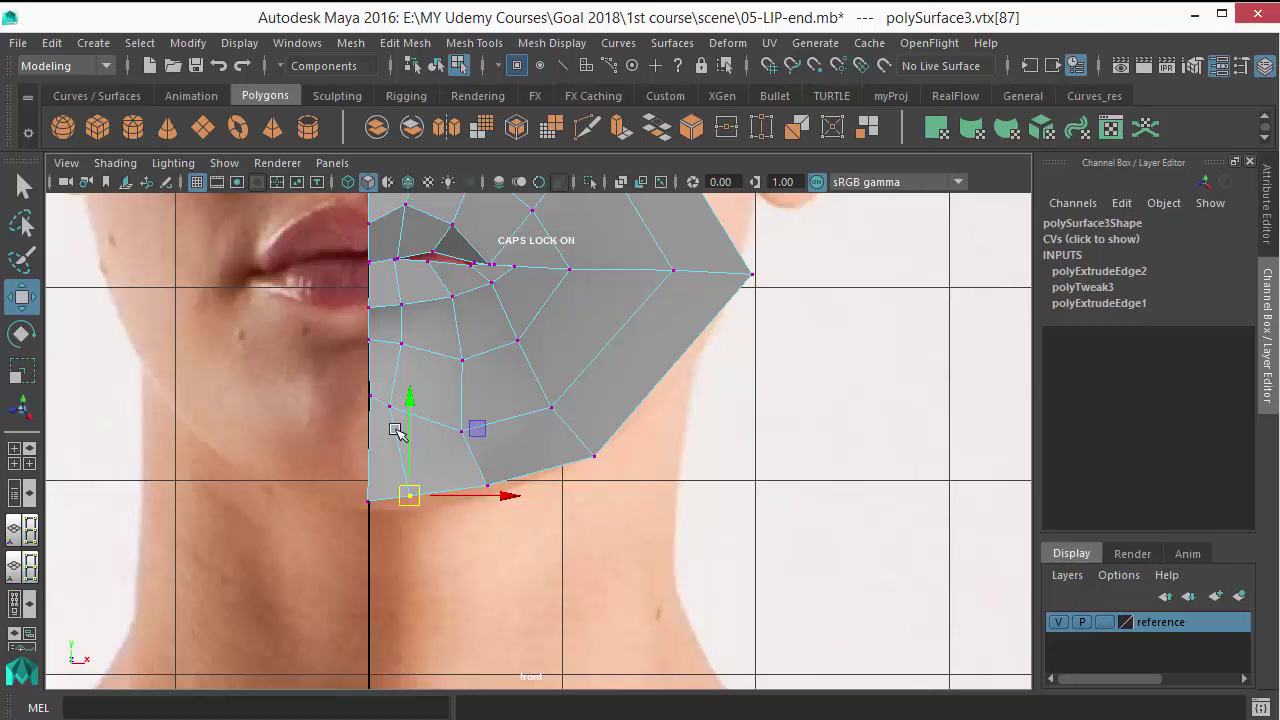
Nudge the lower cheek vertices below the lip corner up and to the right
{"action": "left_click", "coordinate": [408, 413]}
{"action": "key", "text": "q"}
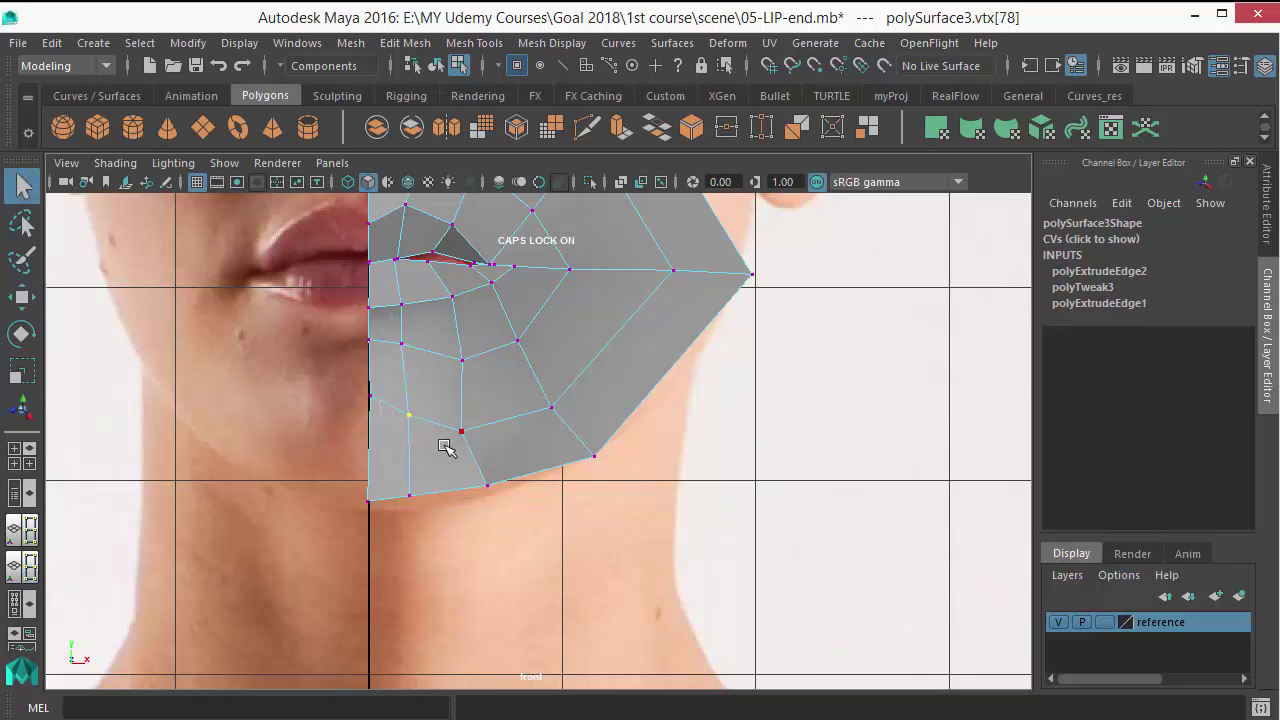
{"action": "left_click", "coordinate": [460, 427]}
{"action": "key", "text": "w"}
{"action": "left_click_drag", "start_coordinate": [463, 429], "coordinate": [476, 424]}
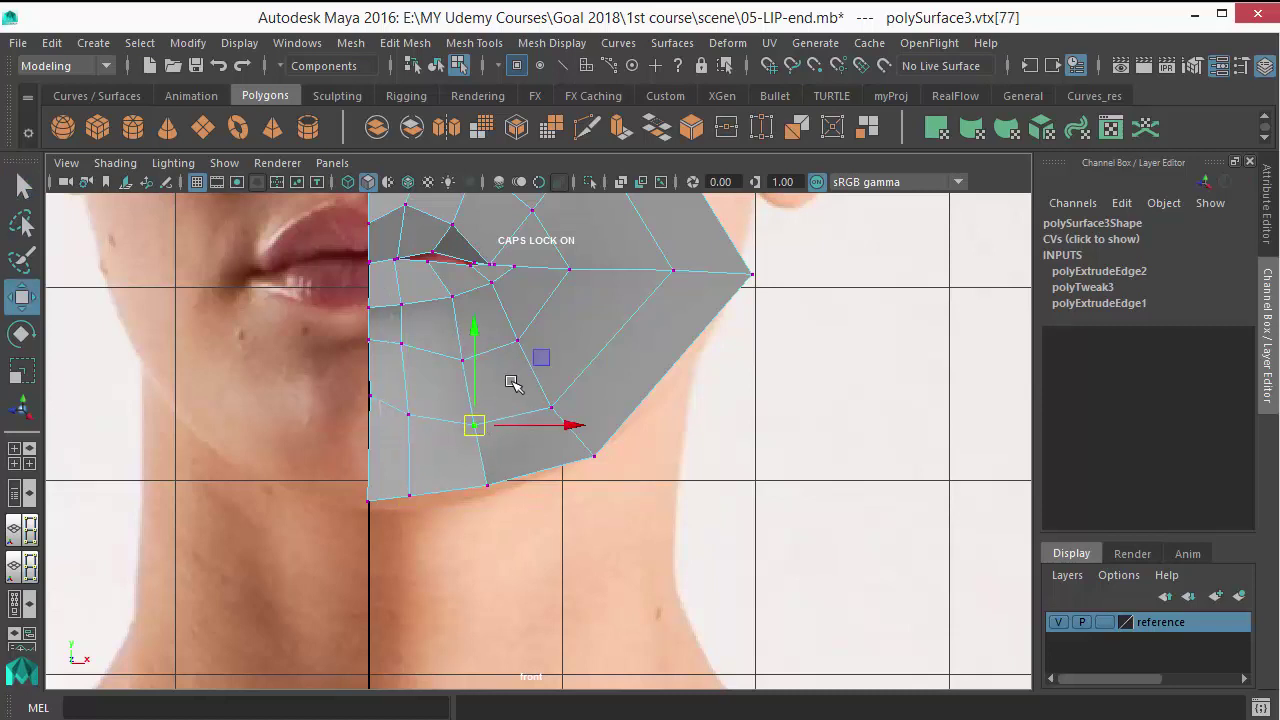
{"action": "left_click", "coordinate": [551, 408]}
{"action": "left_click_drag", "start_coordinate": [552, 408], "coordinate": [560, 400]}
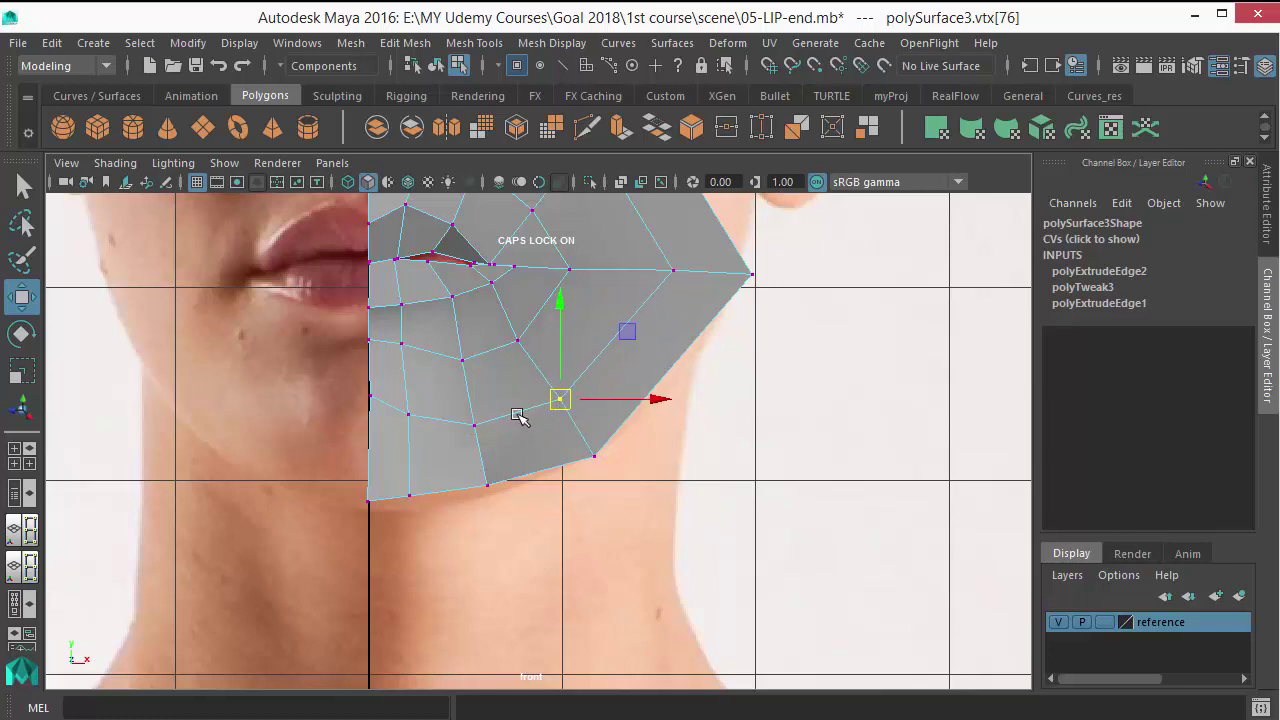
{"action": "key", "text": "q"}
{"action": "middle_click_drag", "start_coordinate": [502, 429], "coordinate": [500, 467], "text": "alt"}
Pull the outer cheek tip and lip-corner vertices inward onto the face outline
{"action": "key", "text": "w"}
{"action": "left_click", "coordinate": [466, 395]}
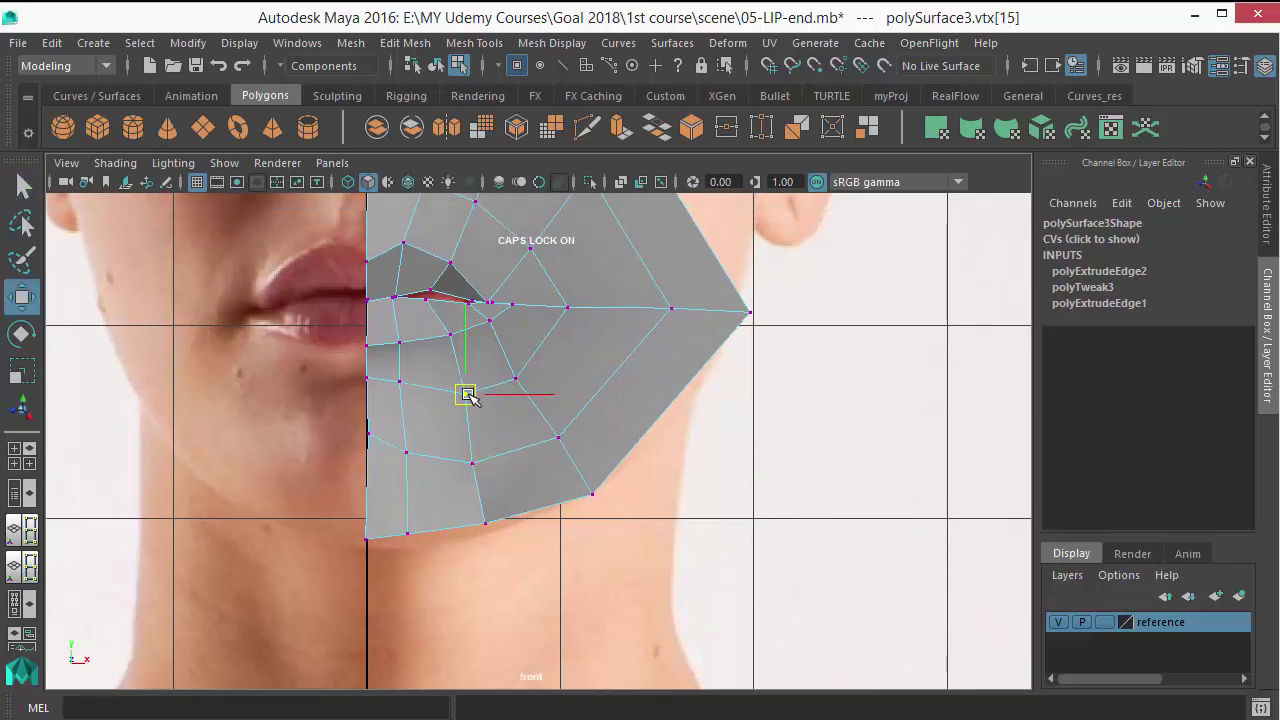
{"action": "middle_click_drag", "start_coordinate": [567, 400], "coordinate": [545, 458], "text": "alt"}
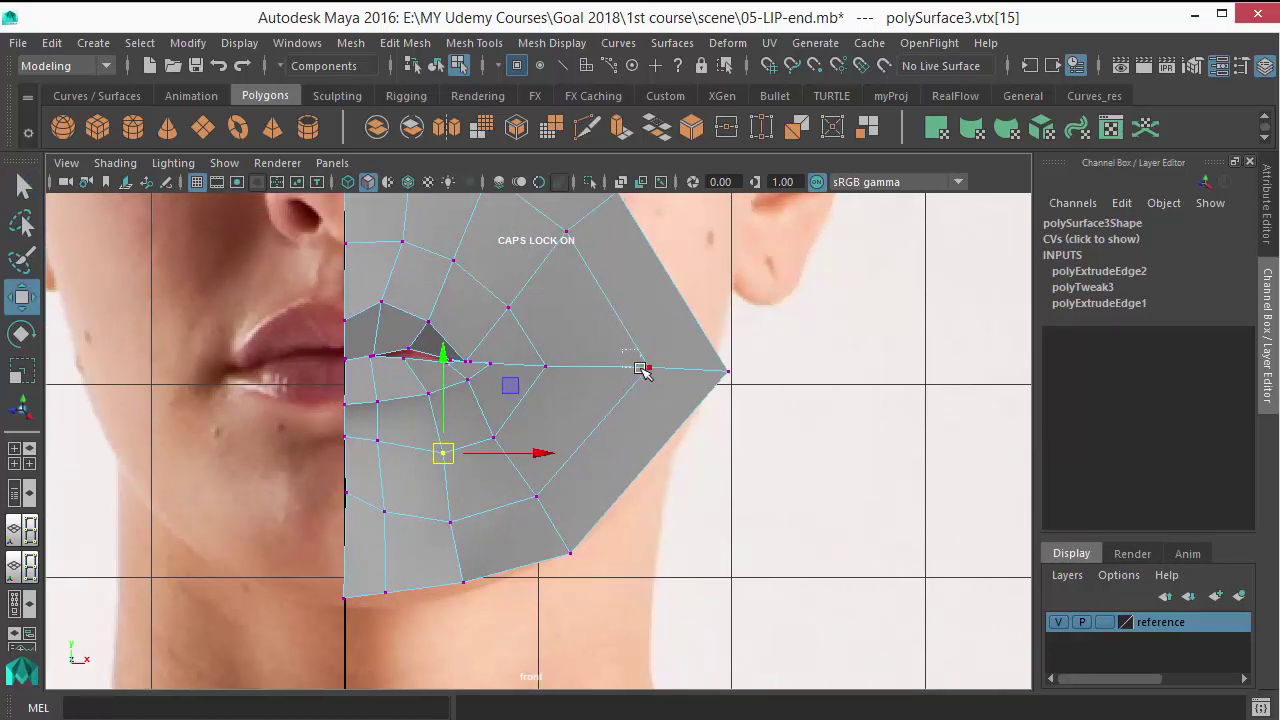
{"action": "left_click", "coordinate": [641, 365]}
{"action": "left_click", "coordinate": [660, 383]}
{"action": "left_click_drag", "start_coordinate": [649, 368], "coordinate": [640, 370]}
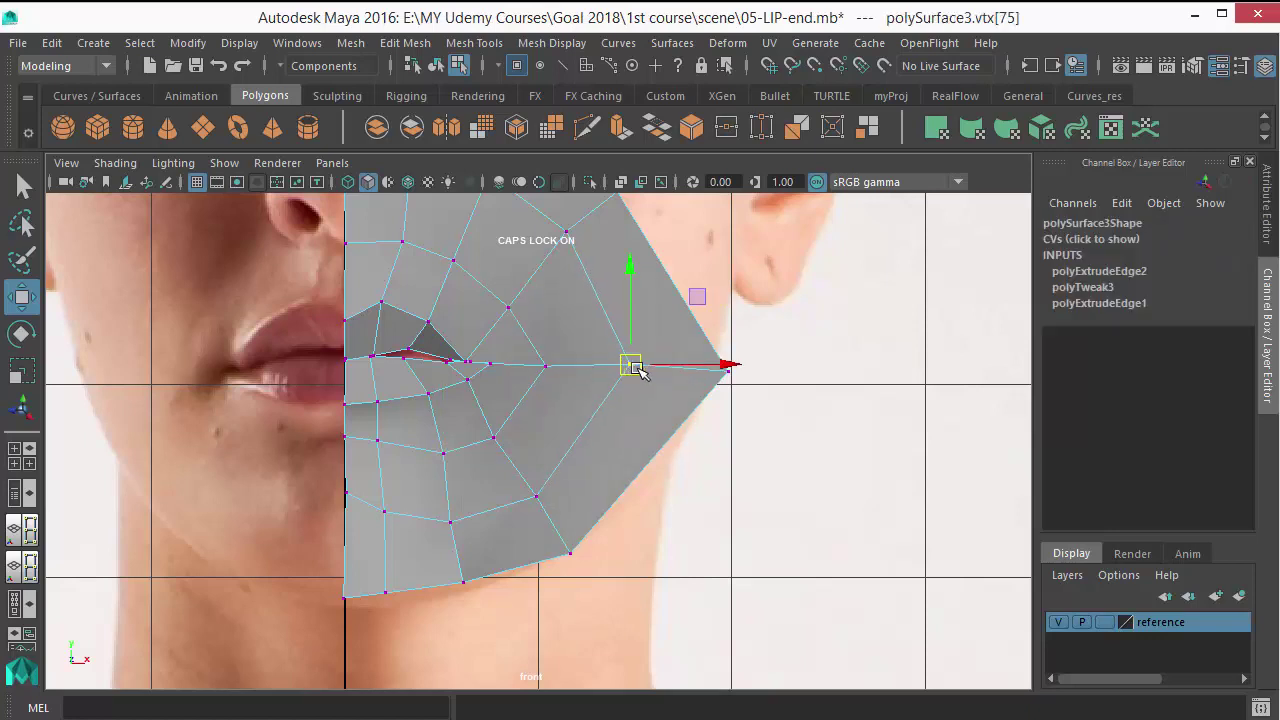
{"action": "left_click", "coordinate": [727, 370]}
{"action": "left_click_drag", "start_coordinate": [728, 370], "coordinate": [612, 363]}
{"action": "left_click", "coordinate": [630, 364]}
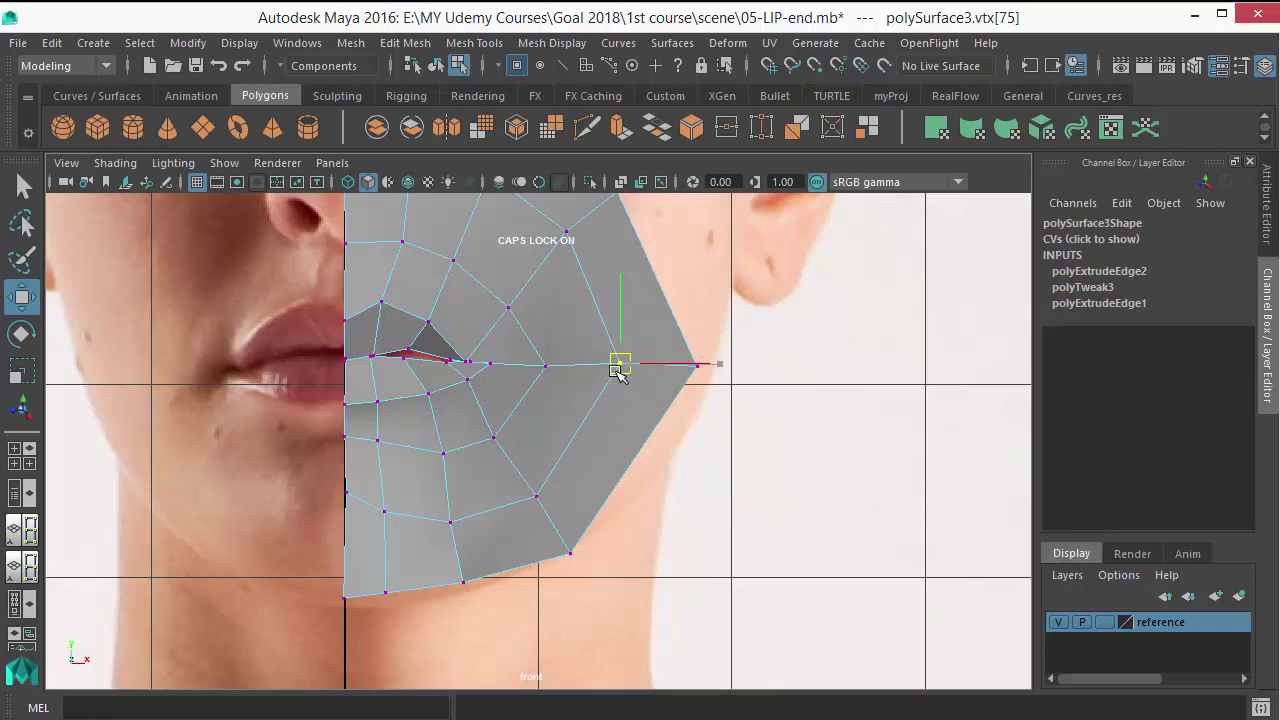
Move the jaw corner, lower jaw and lower cheek vertices onto the jawline
{"action": "left_click", "coordinate": [570, 553]}
{"action": "left_click_drag", "start_coordinate": [566, 551], "coordinate": [541, 550]}
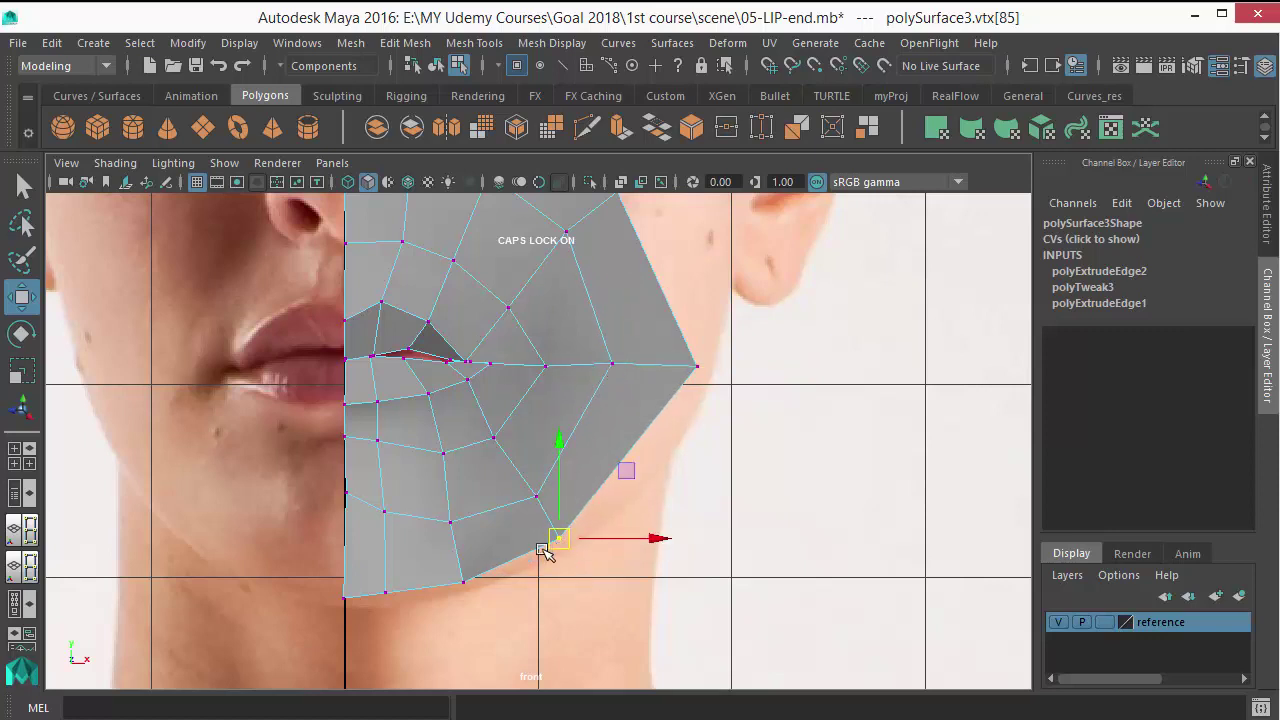
{"action": "middle_click_drag", "start_coordinate": [520, 525], "coordinate": [563, 468], "text": "alt"}
{"action": "left_click", "coordinate": [432, 536]}
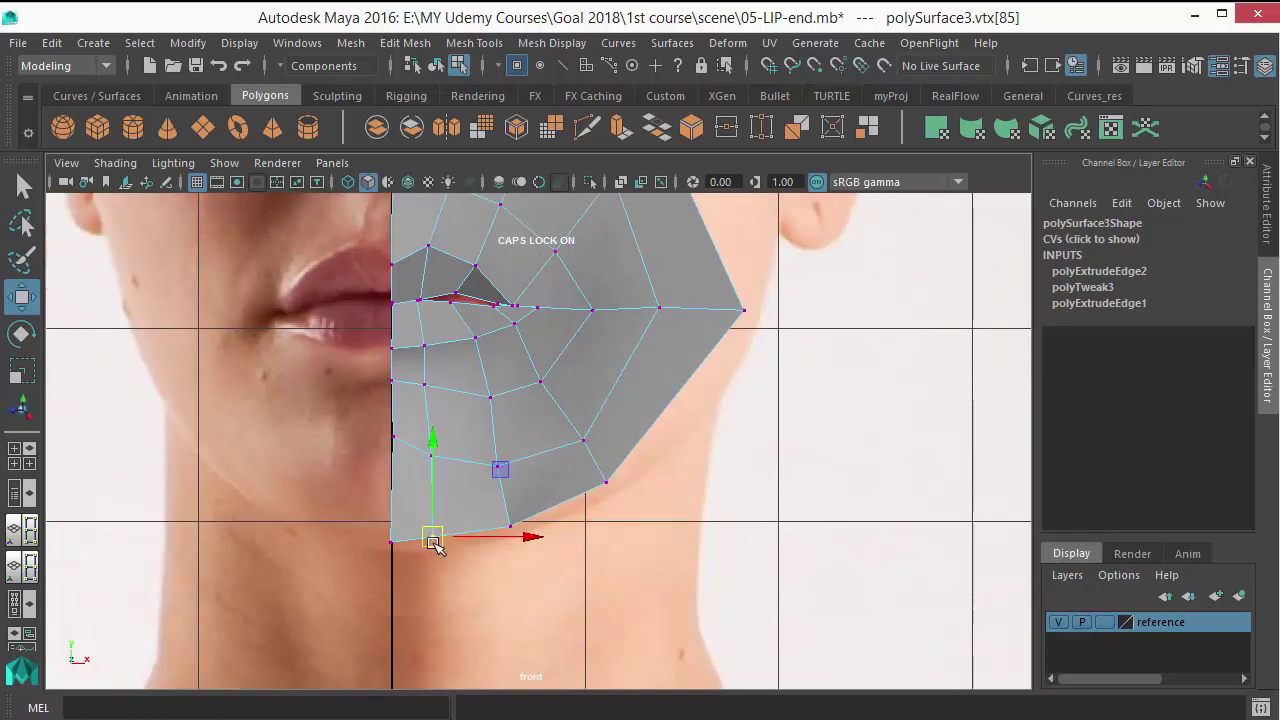
{"action": "left_click_drag", "start_coordinate": [432, 536], "coordinate": [443, 541]}
{"action": "key", "text": "q"}
{"action": "left_click", "coordinate": [443, 461]}
{"action": "key", "text": "w"}
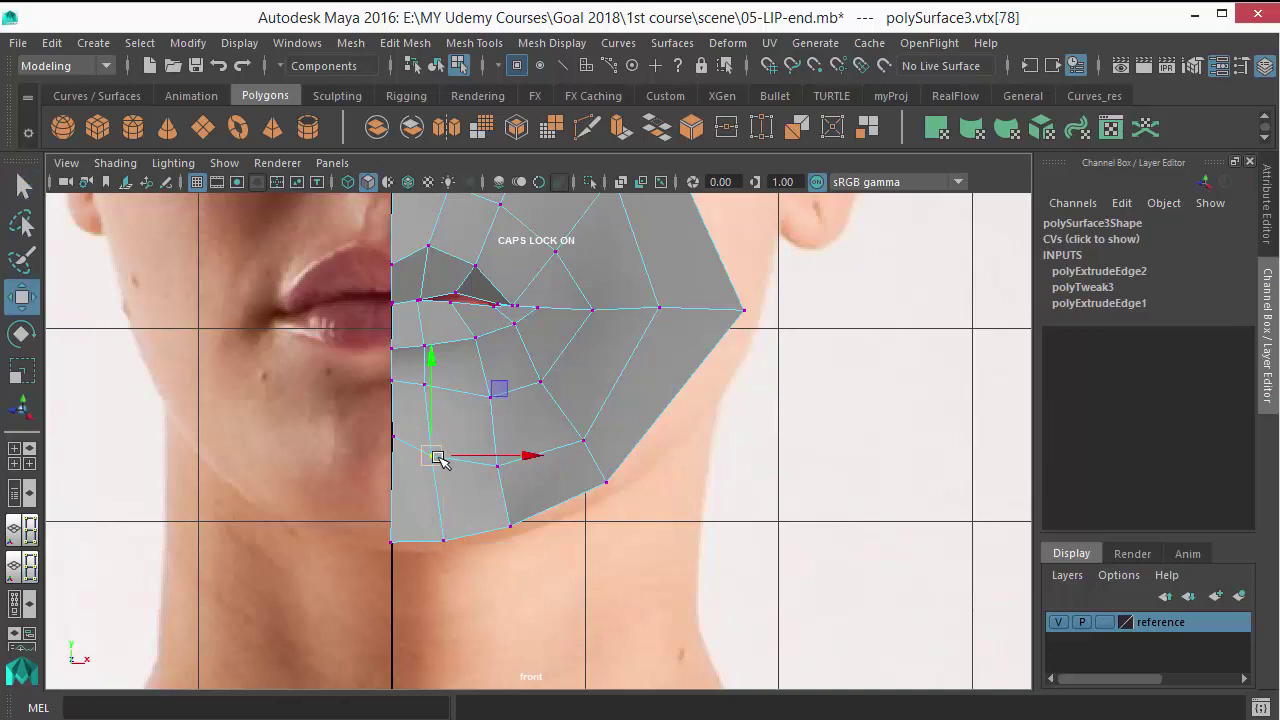
{"action": "left_click_drag", "start_coordinate": [432, 456], "coordinate": [468, 459]}
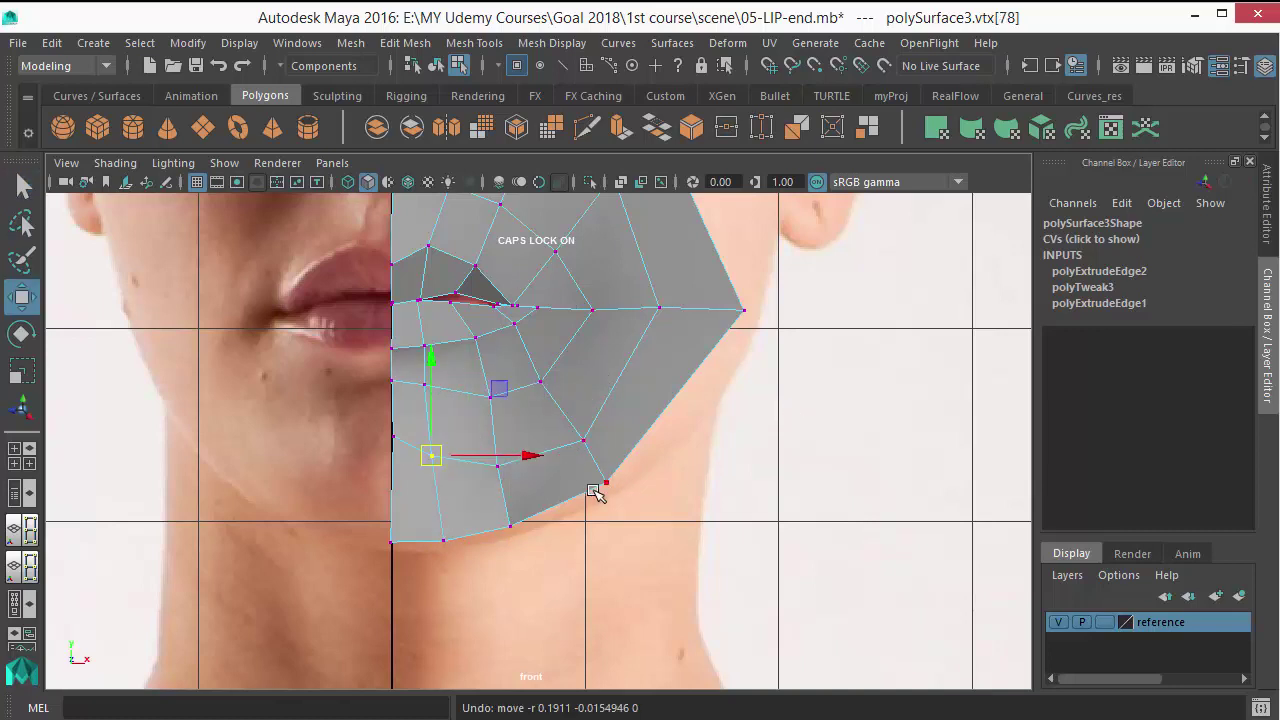
Extrude the eye mesh's two inner border edges and slide the new strip toward the nose
{"action": "key", "text": "q"}
{"action": "middle_click_drag", "start_coordinate": [634, 429], "coordinate": [657, 521], "text": "alt"}
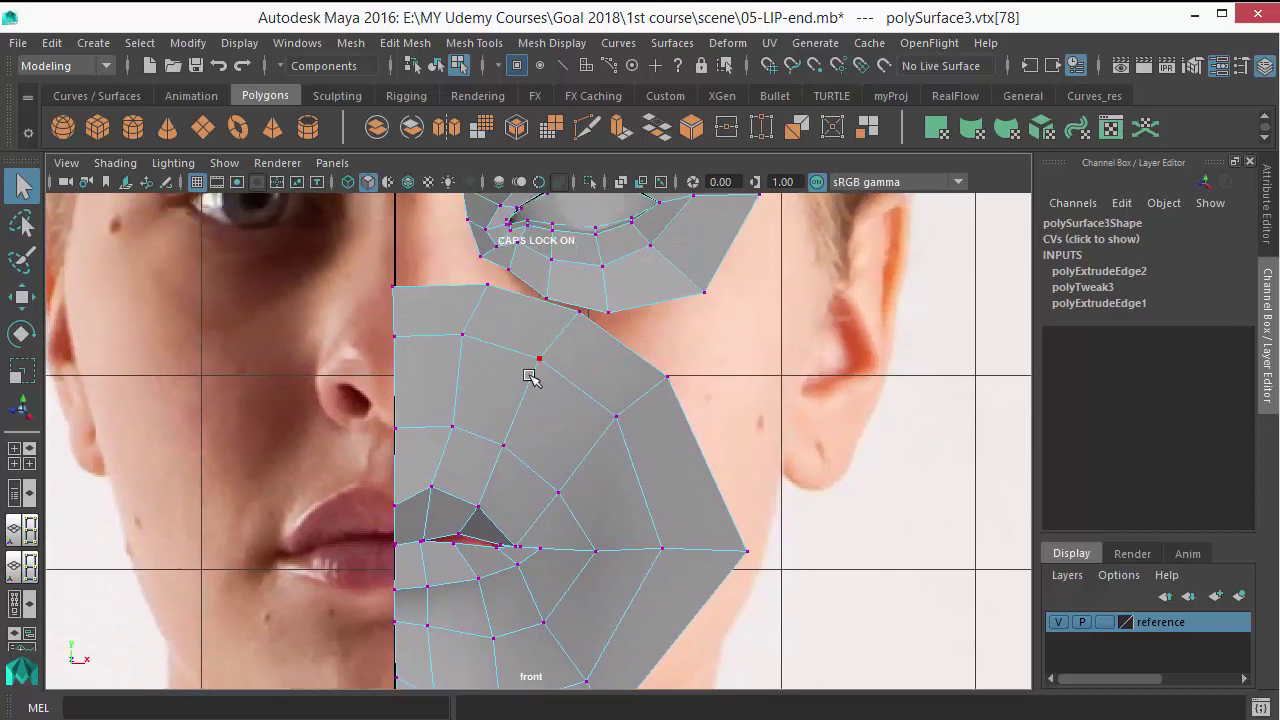
{"action": "middle_click_drag", "start_coordinate": [522, 401], "coordinate": [588, 462], "text": "alt"}
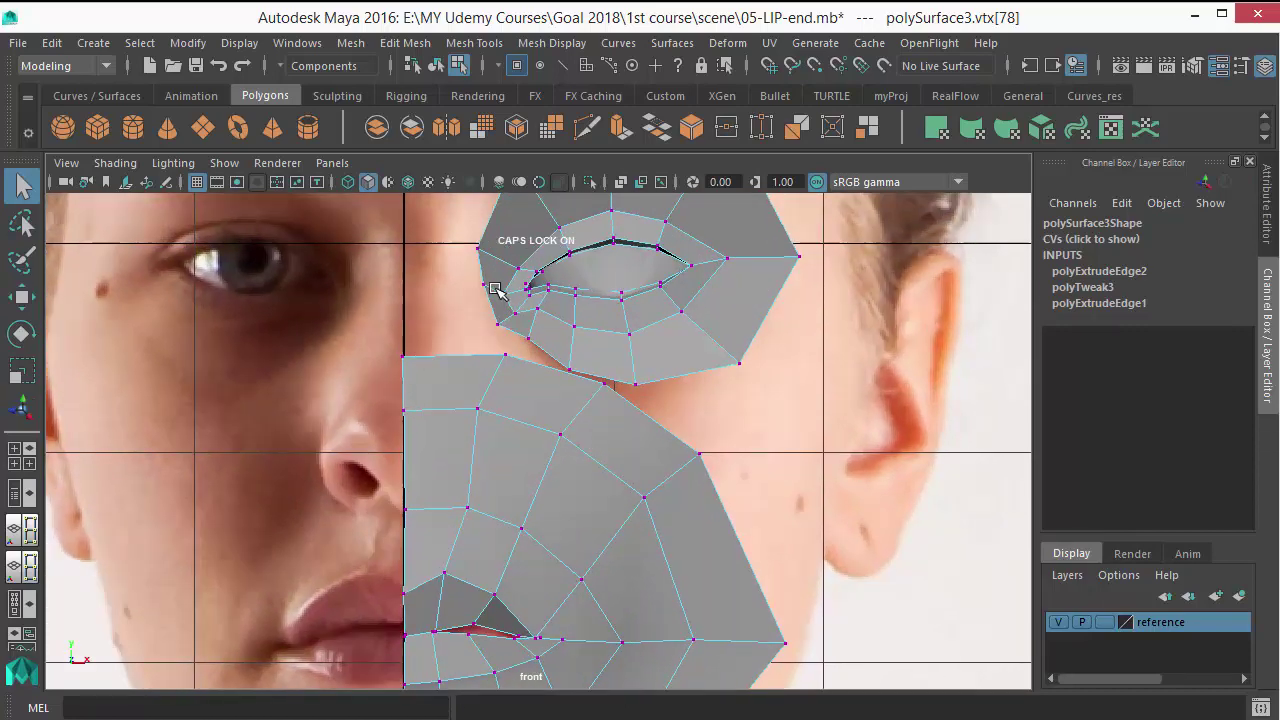
{"action": "scroll", "coordinate": [588, 462], "scroll_direction": "up", "scroll_amount": 2}
{"action": "right_click_drag", "start_coordinate": [486, 175], "coordinate": [486, 118]}
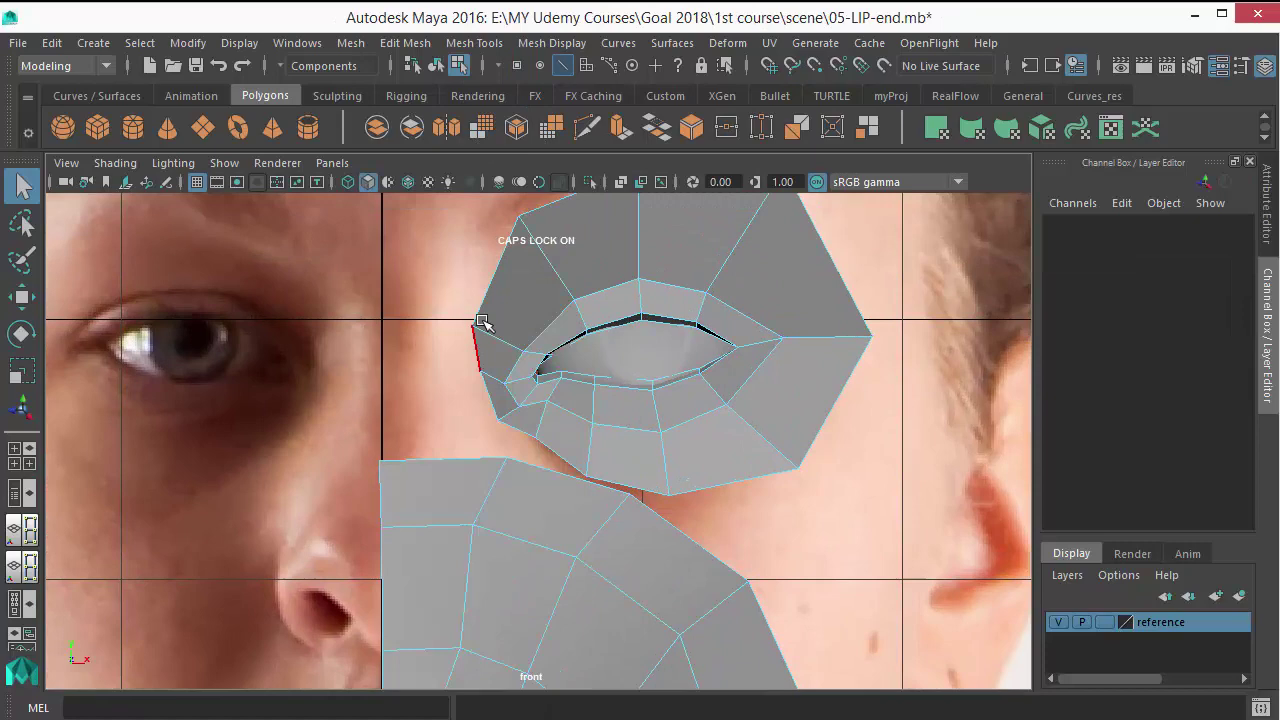
{"action": "left_click", "coordinate": [487, 318]}
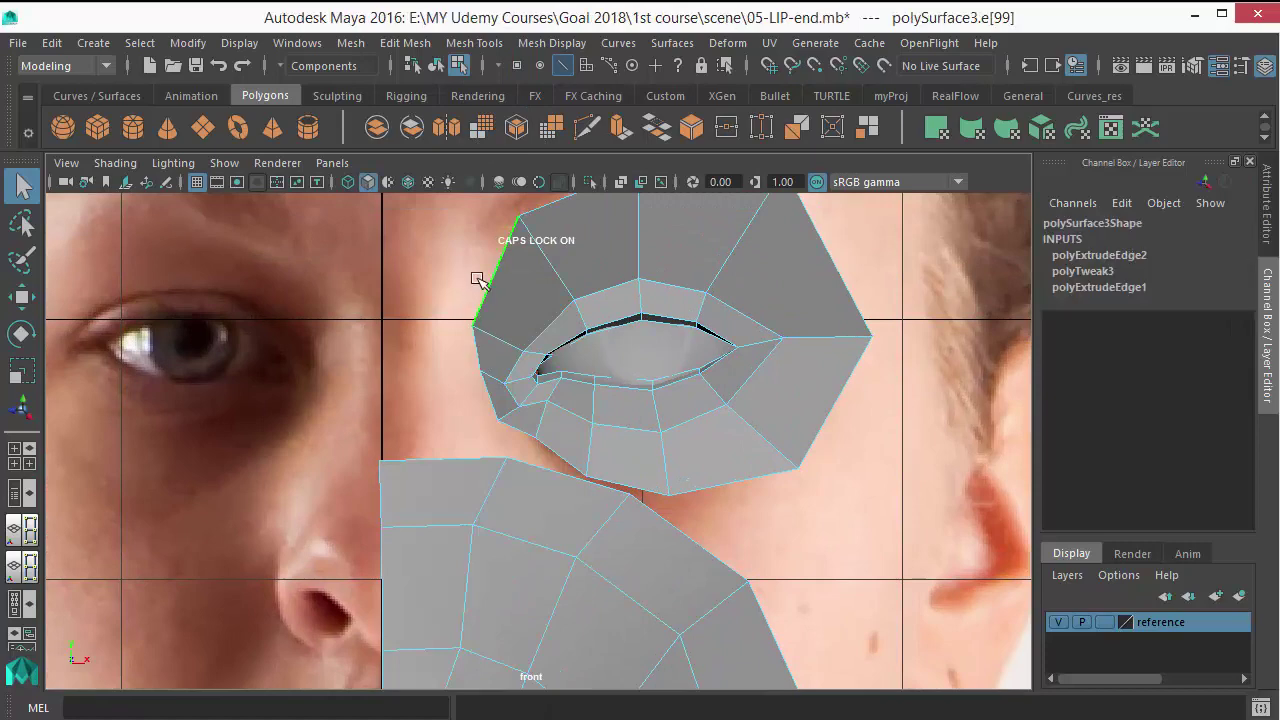
{"action": "left_click", "coordinate": [492, 404], "text": "shift"}
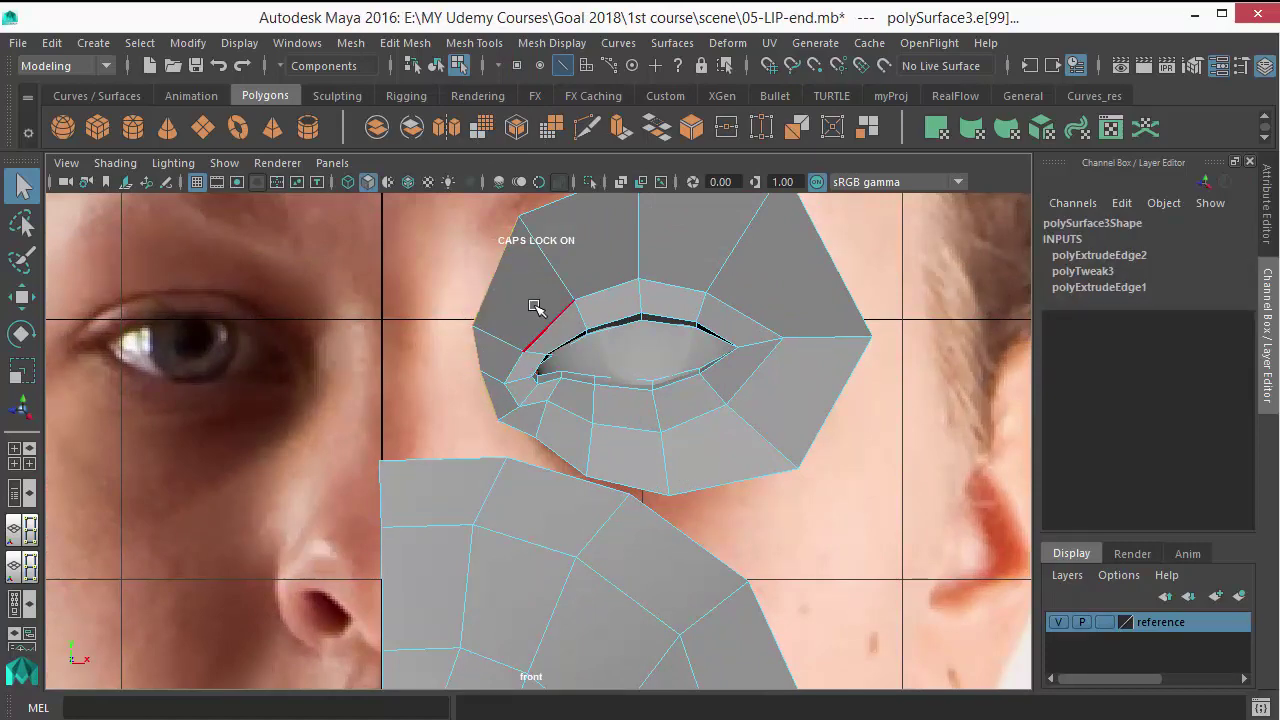
{"action": "right_click_drag", "start_coordinate": [535, 306], "coordinate": [540, 355], "text": "shift"}
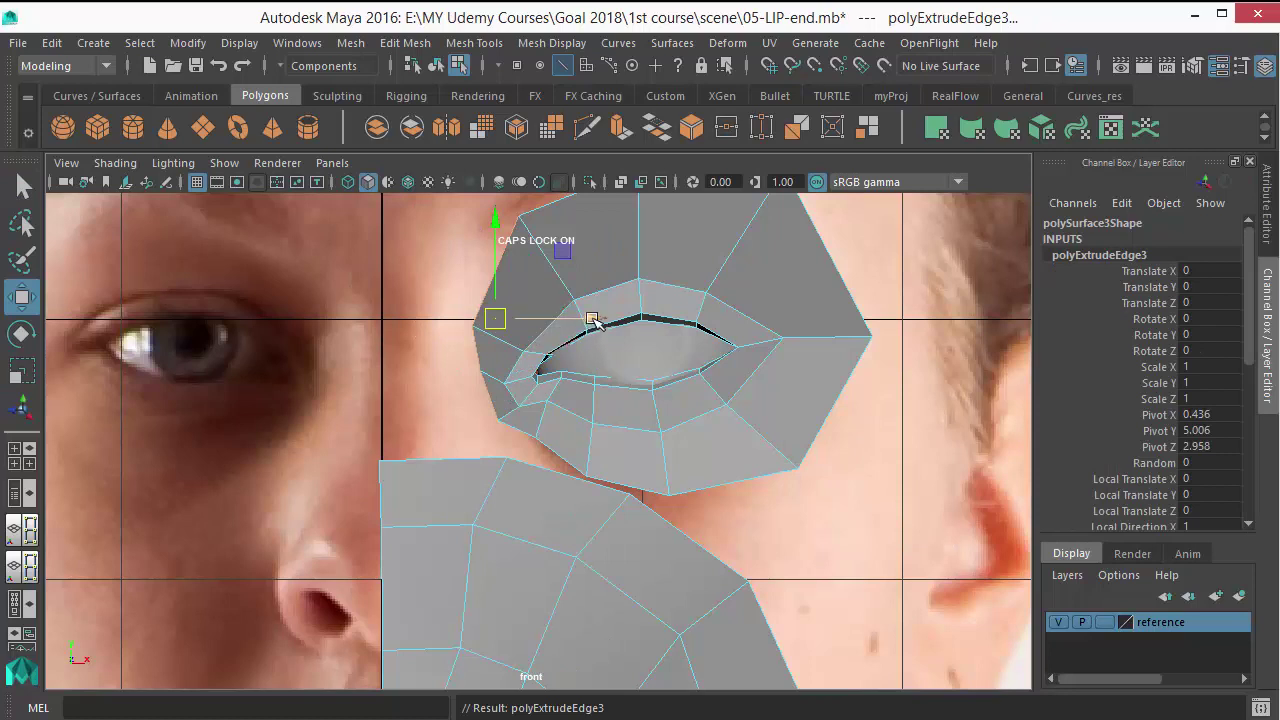
{"action": "mouse_move", "coordinate": [592, 318]}
{"action": "left_mouse_down"}
{"action": "mouse_move", "coordinate": [532, 347]}
{"action": "mouse_move", "coordinate": [548, 357]}
{"action": "left_mouse_up"}
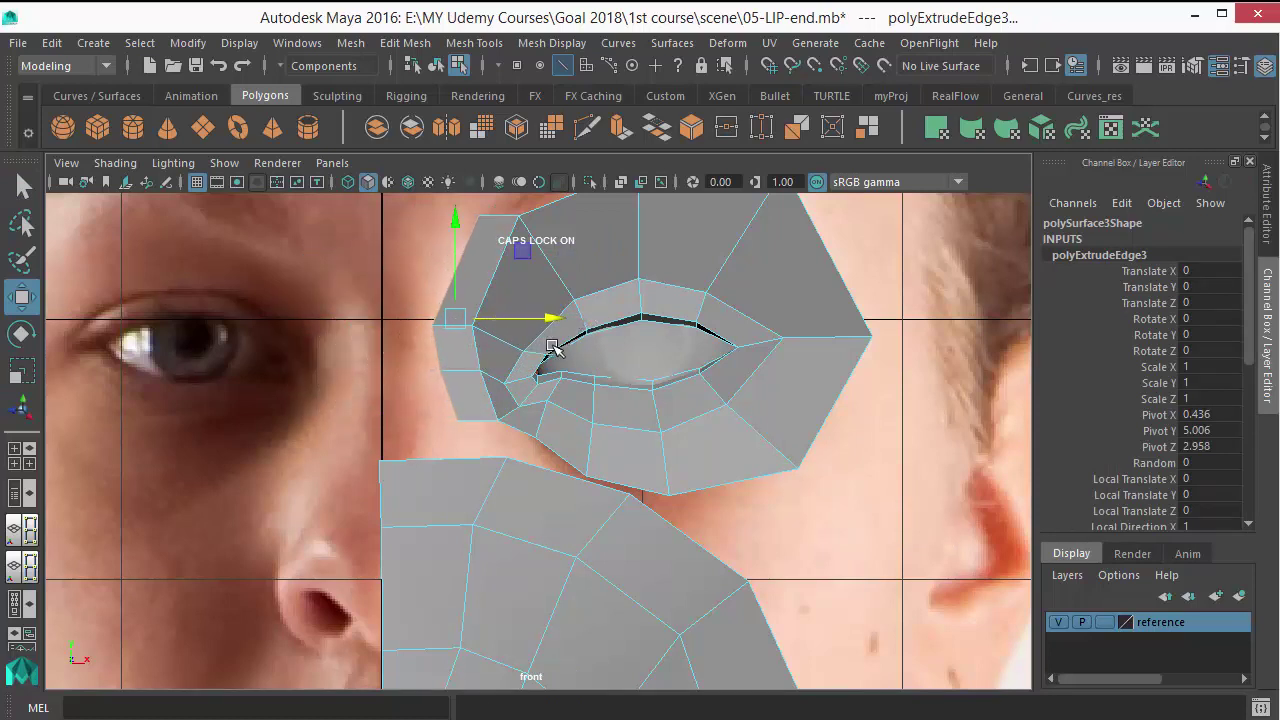
In side view, push the new eye strip and one of its vertices forward onto the nose-bridge profile
{"action": "key", "text": "space"}
{"action": "middle_click_drag", "start_coordinate": [723, 629], "coordinate": [538, 364], "text": "alt"}
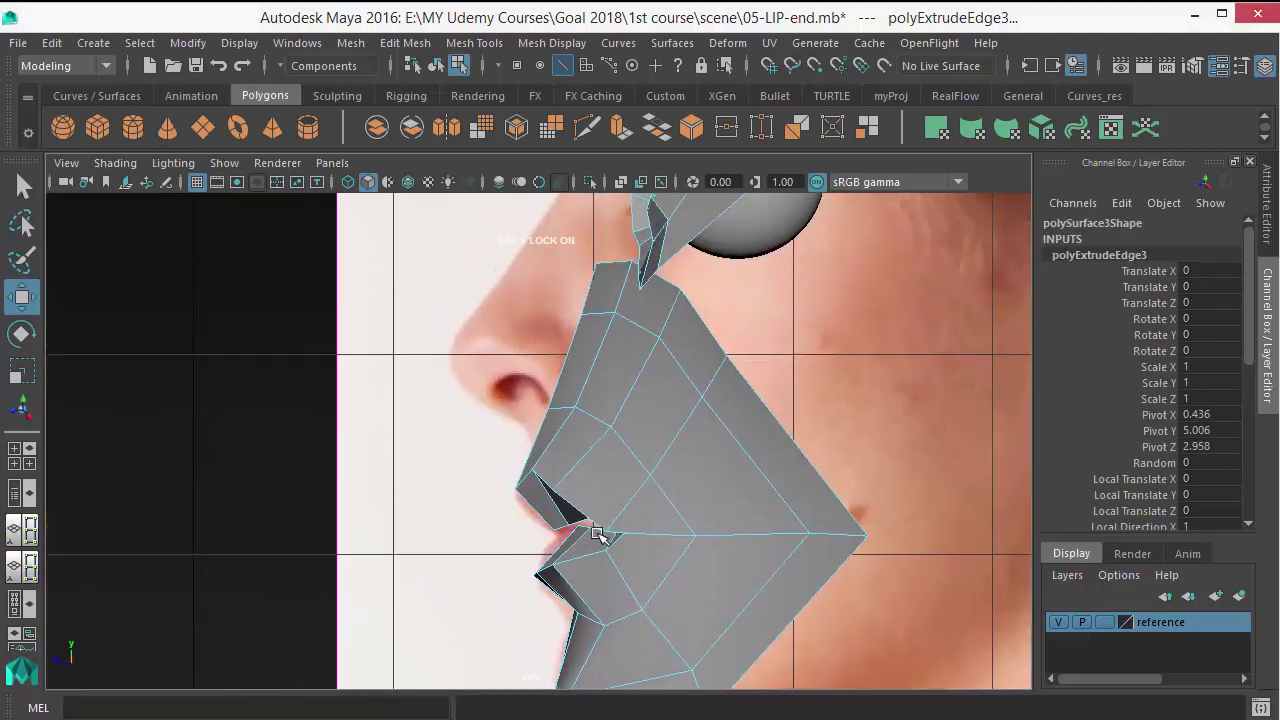
{"action": "left_click_drag", "start_coordinate": [507, 341], "coordinate": [489, 354]}
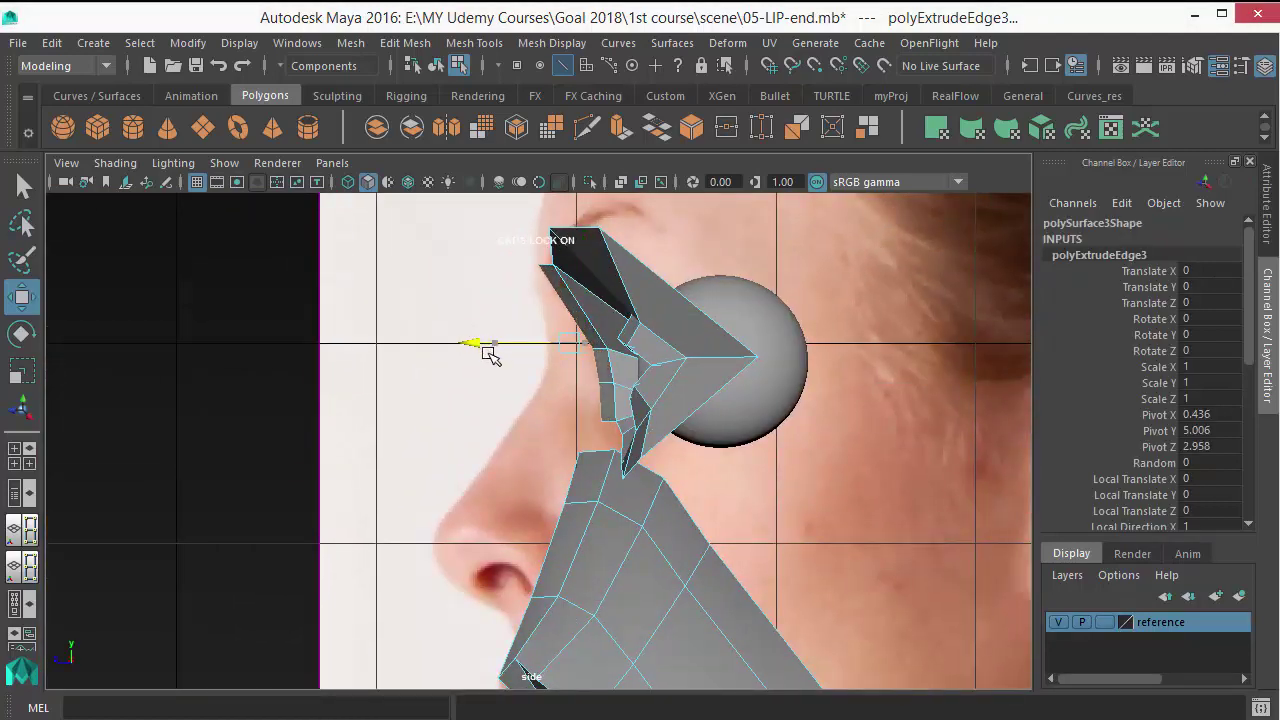
{"action": "key", "text": "q"}
{"action": "scroll", "coordinate": [632, 437], "scroll_direction": "up", "scroll_amount": 2}
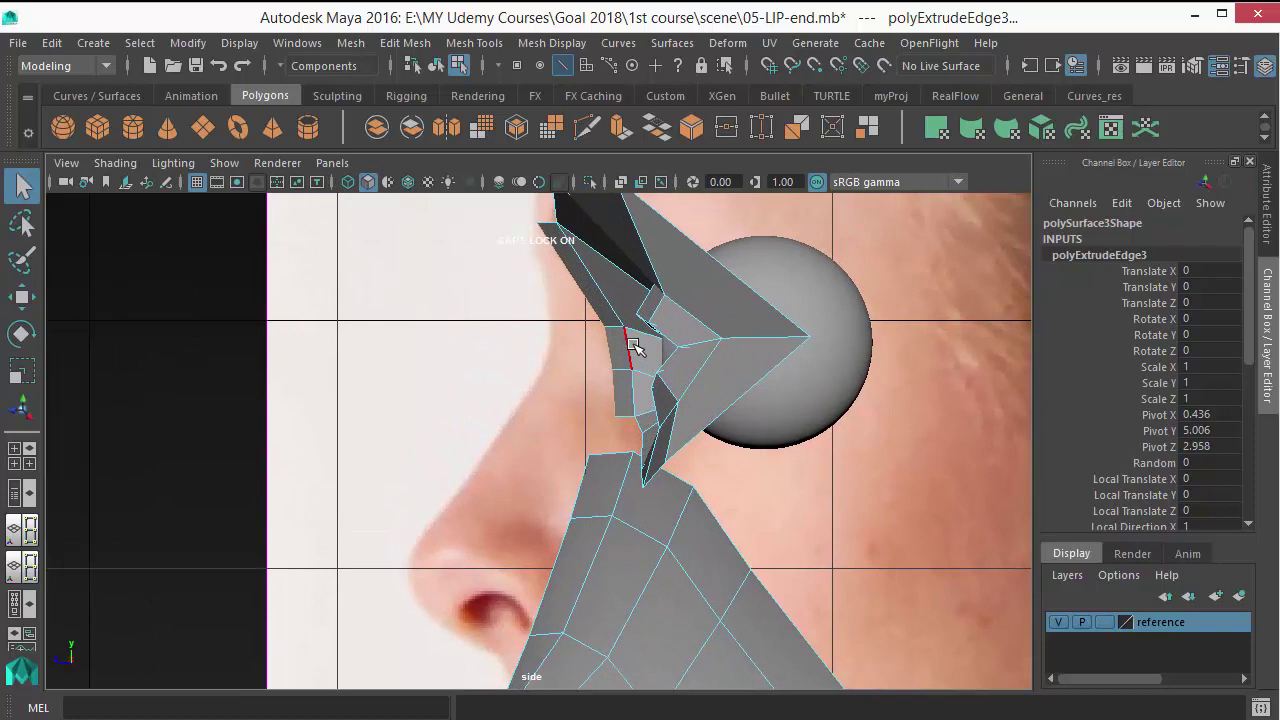
{"action": "right_click_drag", "start_coordinate": [632, 346], "coordinate": [585, 390]}
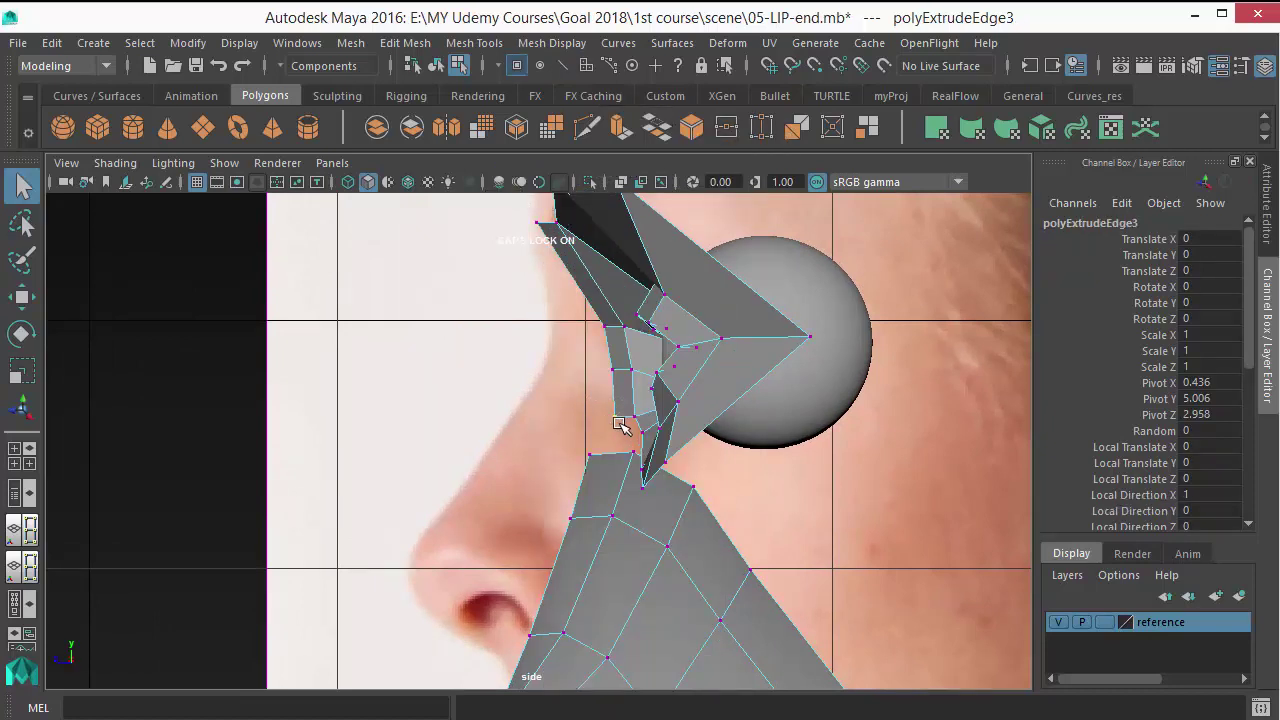
{"action": "mouse_move", "coordinate": [620, 425]}
{"action": "left_mouse_down"}
{"action": "mouse_move", "coordinate": [490, 367]}
{"action": "mouse_move", "coordinate": [585, 369]}
{"action": "left_mouse_up"}
{"action": "key", "text": "w"}
{"action": "key", "text": "w"}
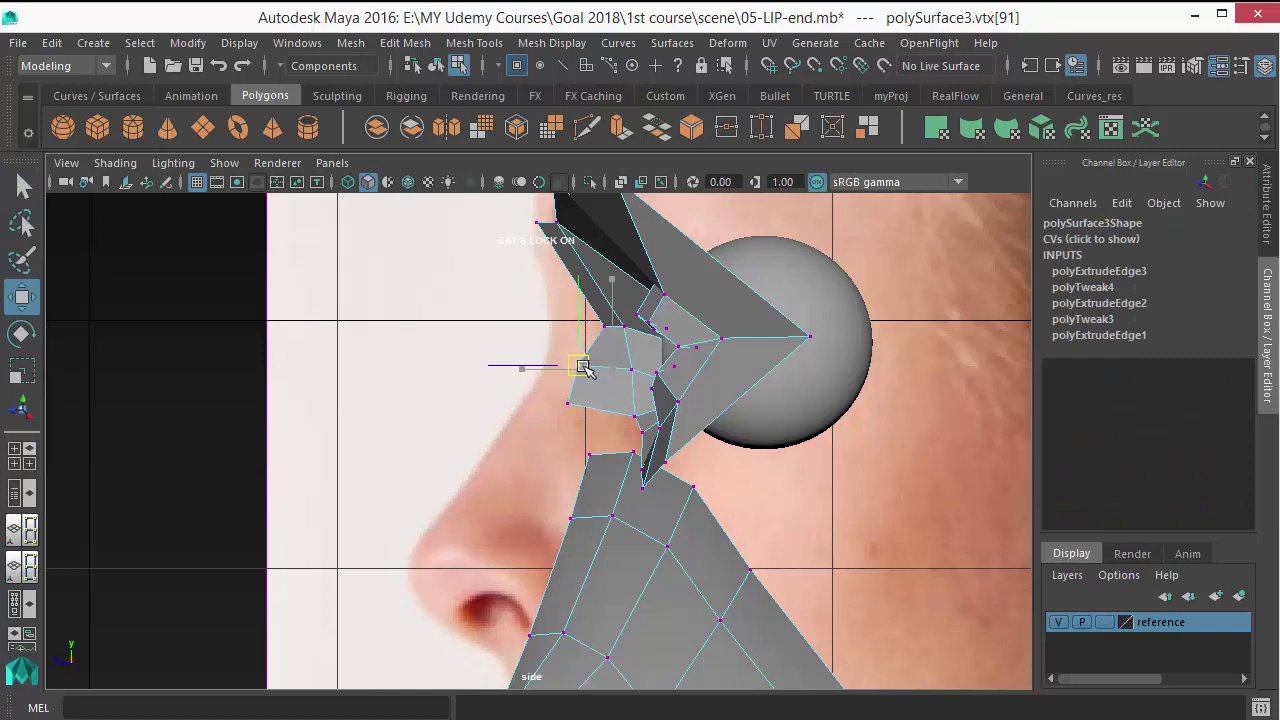
In front view, extrude the eye patch's leftmost edge toward the centre and scale it vertical
{"action": "key", "text": "q"}
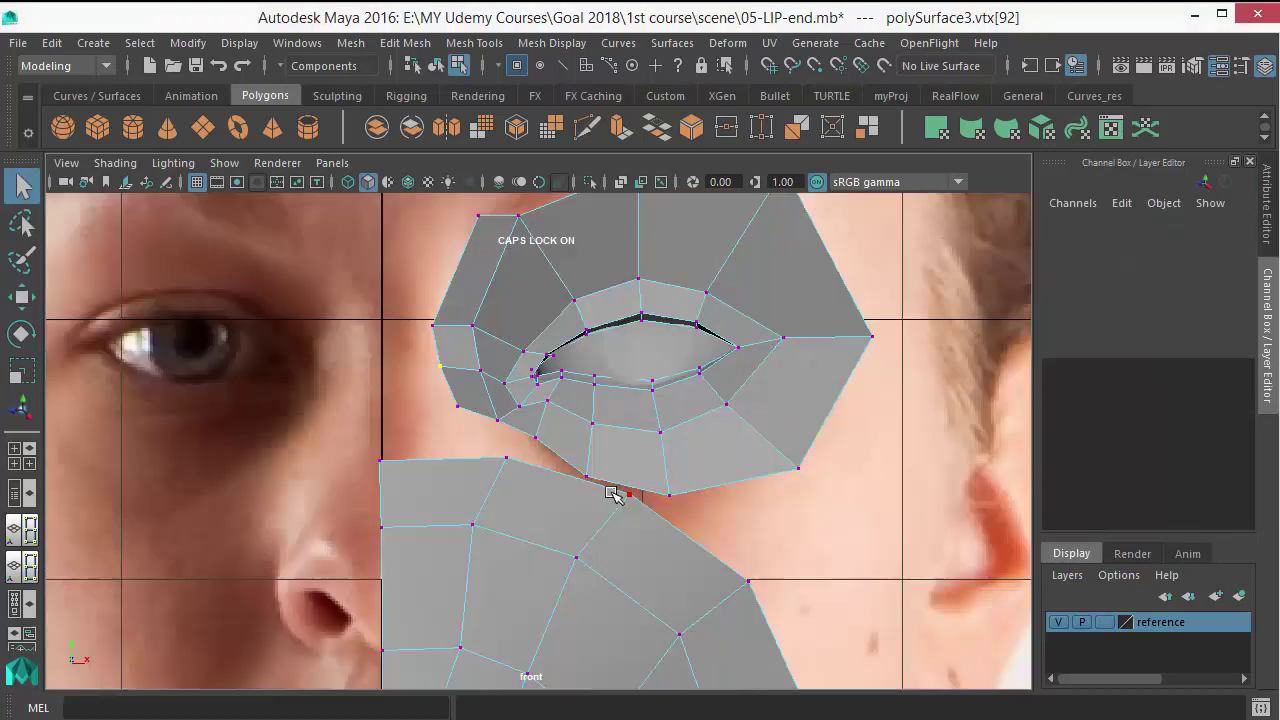
{"action": "right_click", "coordinate": [510, 166]}
{"action": "right_click_drag", "start_coordinate": [513, 163], "coordinate": [503, 117]}
{"action": "left_click", "coordinate": [463, 302]}
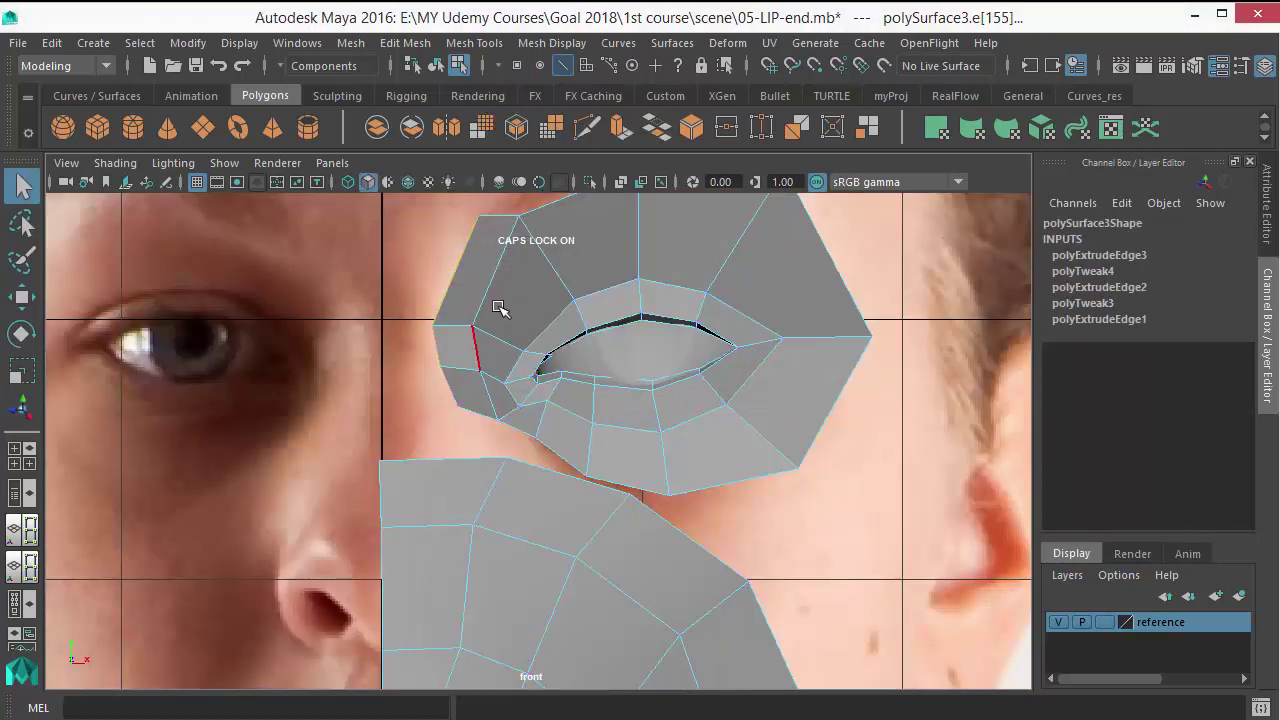
{"action": "right_click_drag", "start_coordinate": [500, 308], "coordinate": [514, 354], "text": "shift"}
{"action": "middle_click_drag", "start_coordinate": [500, 345], "coordinate": [557, 497], "text": "alt"}
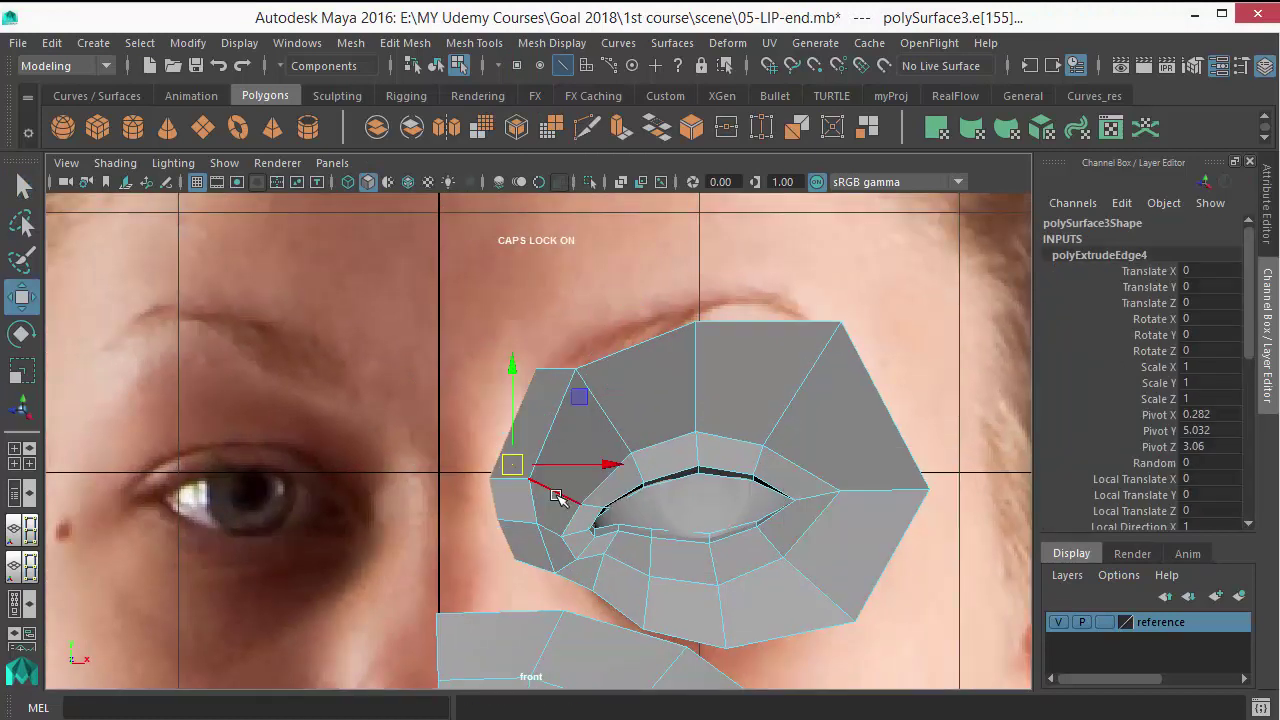
{"action": "left_click_drag", "start_coordinate": [608, 463], "coordinate": [563, 478]}
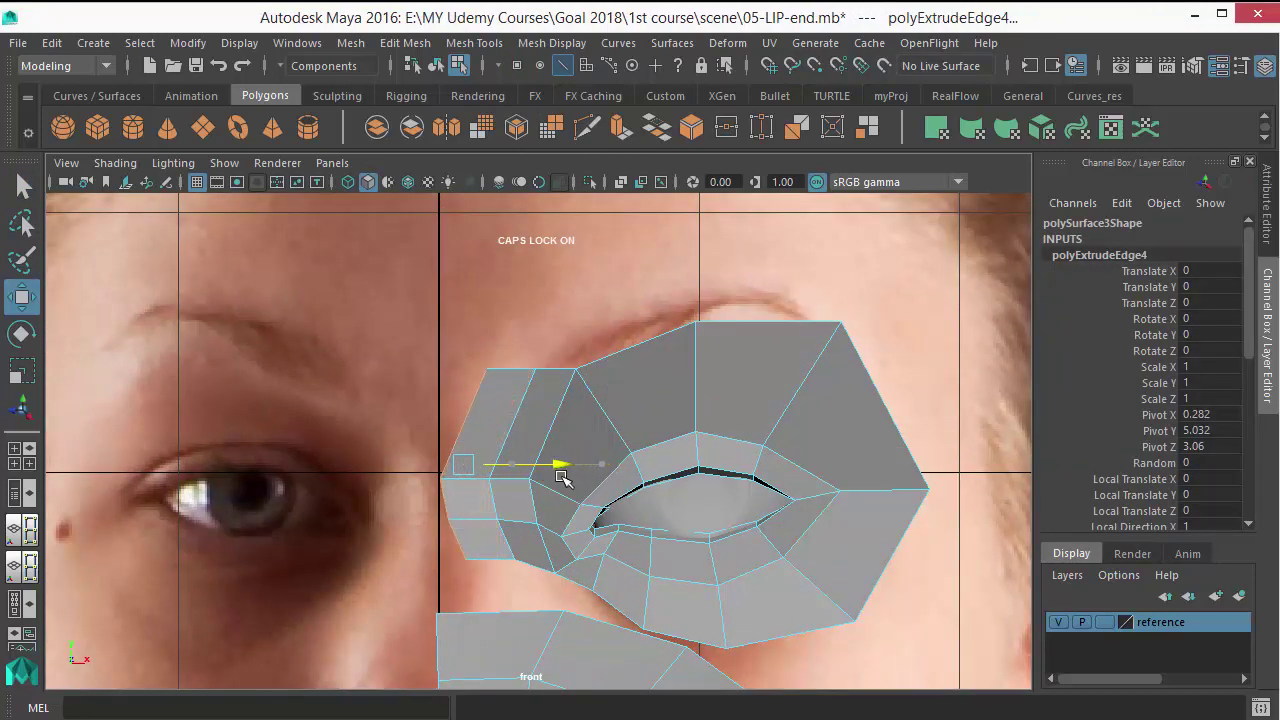
{"action": "key", "text": "r"}
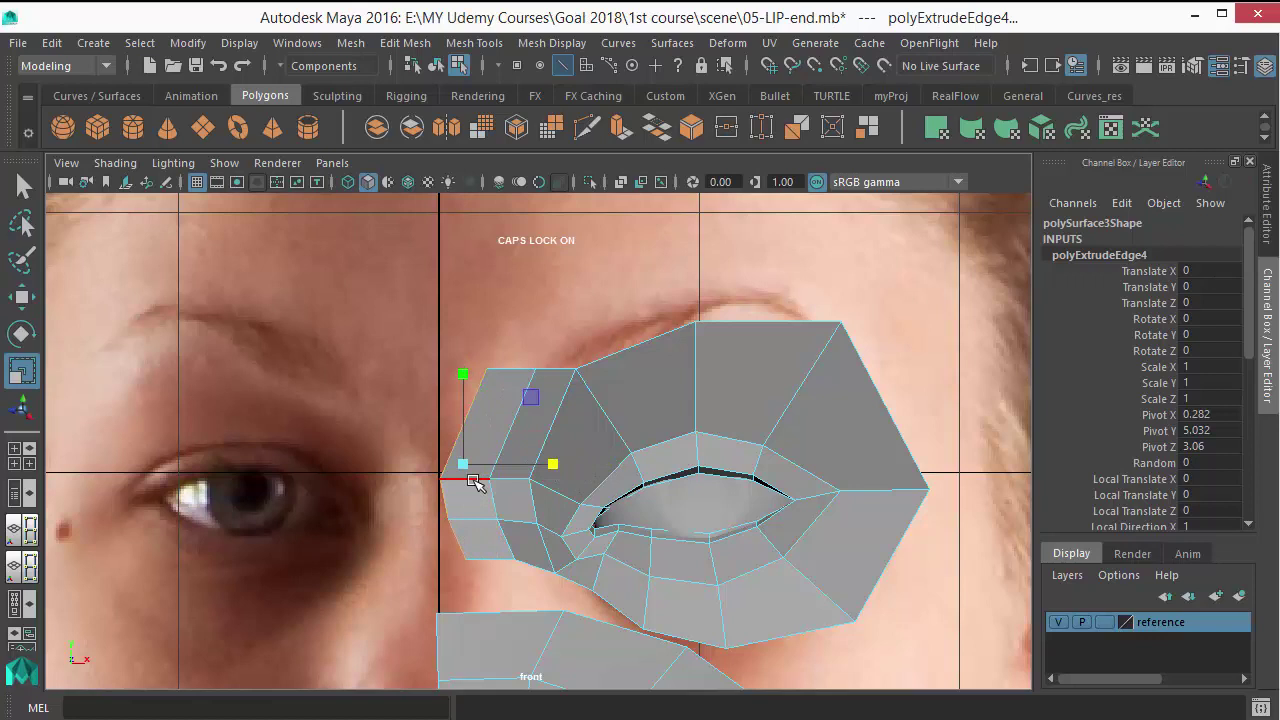
{"action": "scroll", "coordinate": [483, 508], "scroll_direction": "up", "scroll_amount": 1}
{"action": "mouse_move", "coordinate": [555, 468]}
{"action": "left_mouse_down"}
{"action": "mouse_move", "coordinate": [503, 465]}
{"action": "mouse_move", "coordinate": [538, 467]}
{"action": "left_mouse_up"}
{"action": "key", "text": "w"}
In vertex mode, shift the strip's lower-left vertex to fit the reference face
{"action": "key", "text": "q"}
{"action": "scroll", "coordinate": [440, 400], "scroll_direction": "up", "scroll_amount": 1}
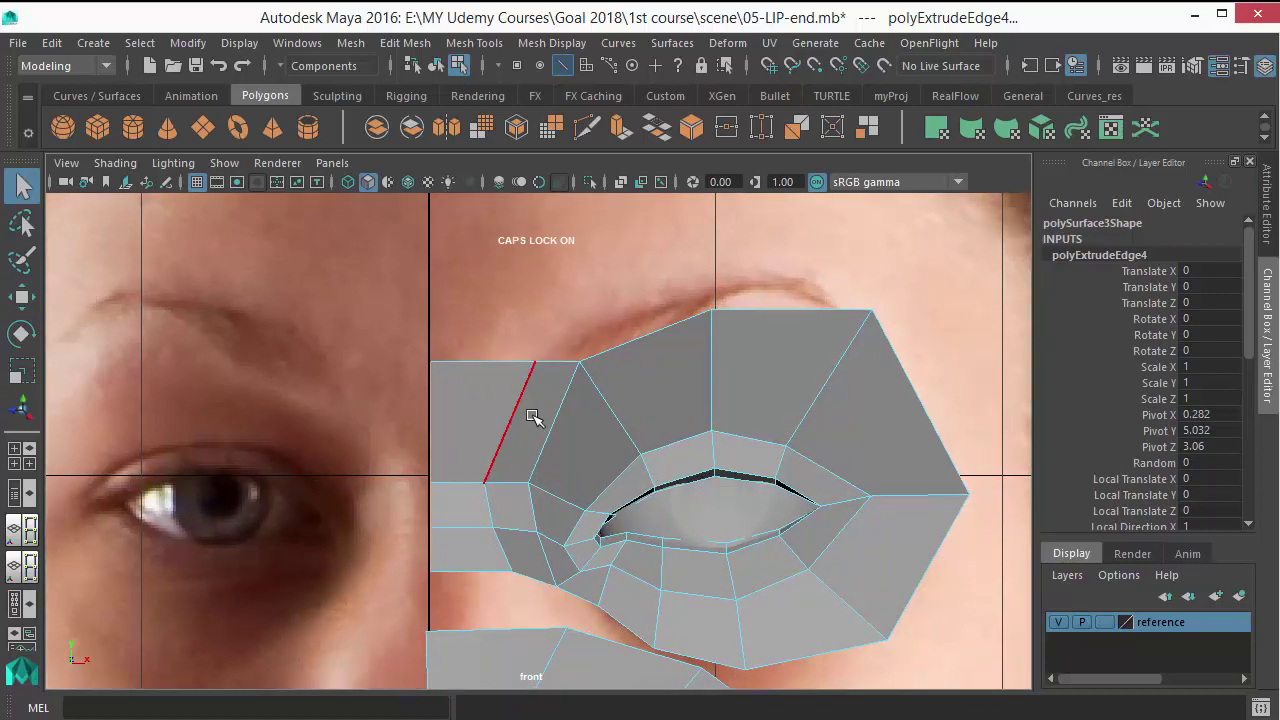
{"action": "right_click_drag", "start_coordinate": [440, 255], "coordinate": [435, 303]}
{"action": "scroll", "coordinate": [435, 303], "scroll_direction": "up", "scroll_amount": 3}
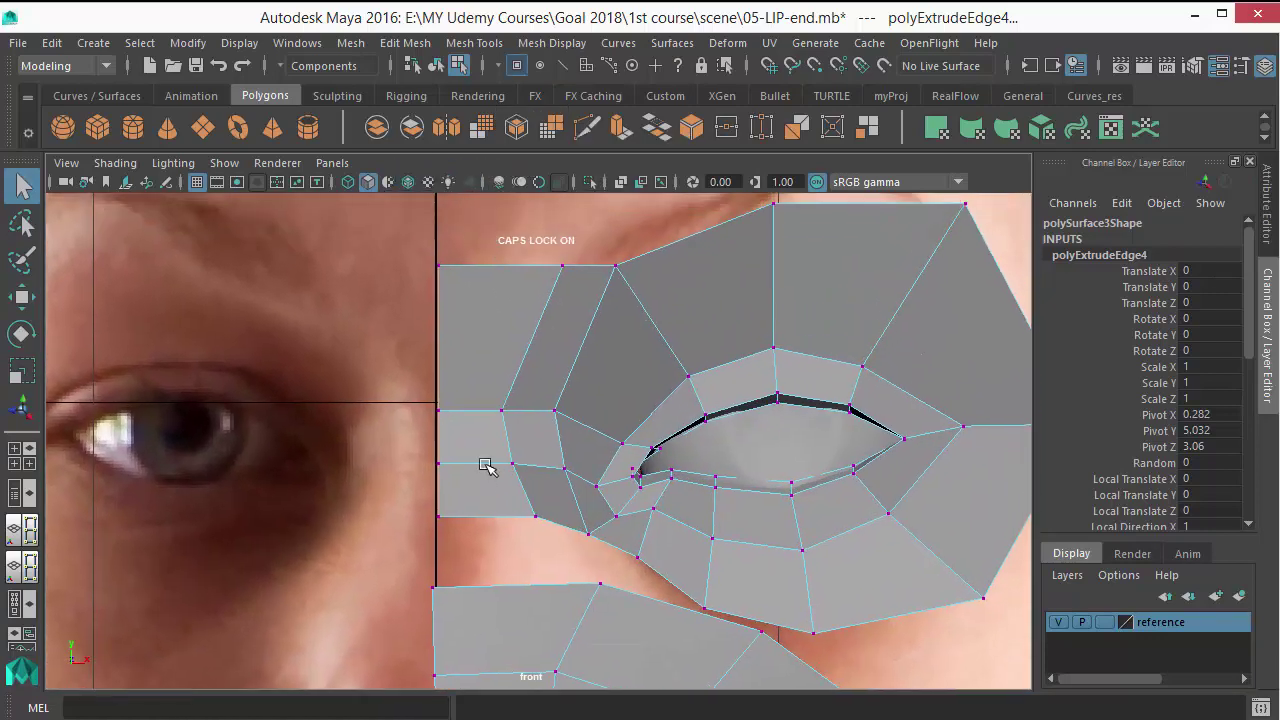
{"action": "scroll", "coordinate": [600, 363], "scroll_direction": "down", "scroll_amount": 2}
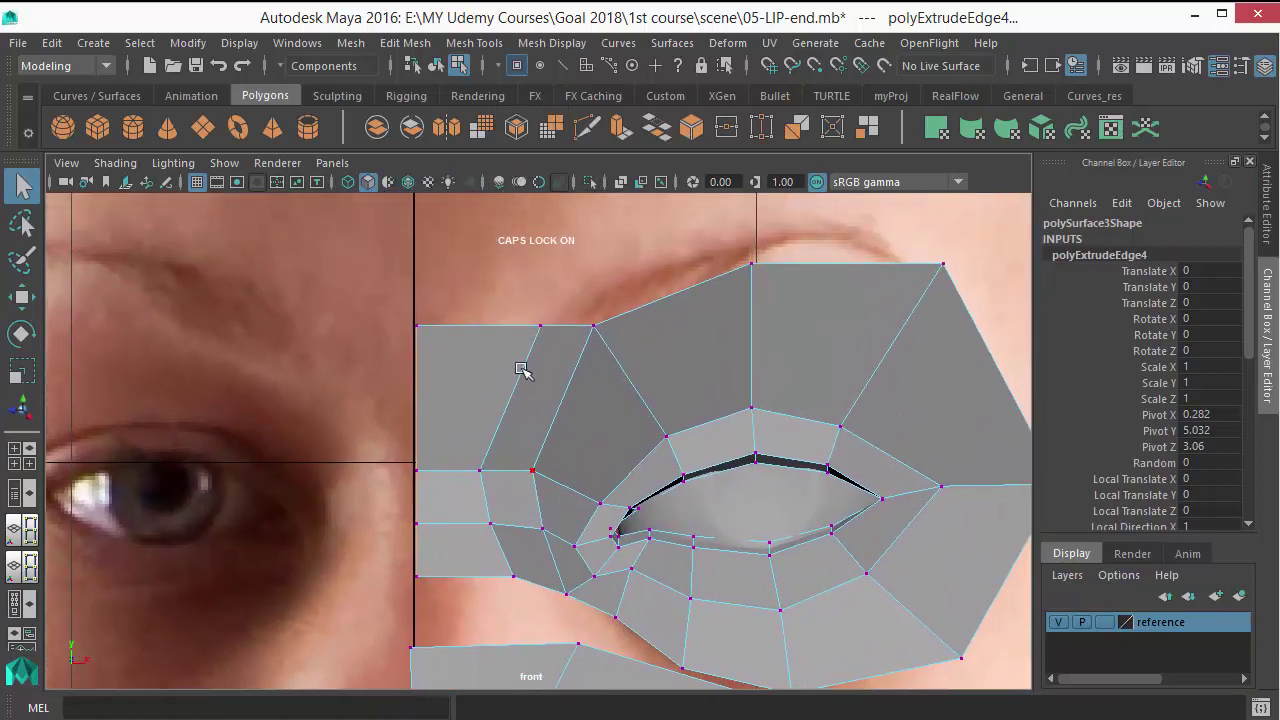
{"action": "left_click", "coordinate": [487, 540]}
{"action": "key", "text": "w"}
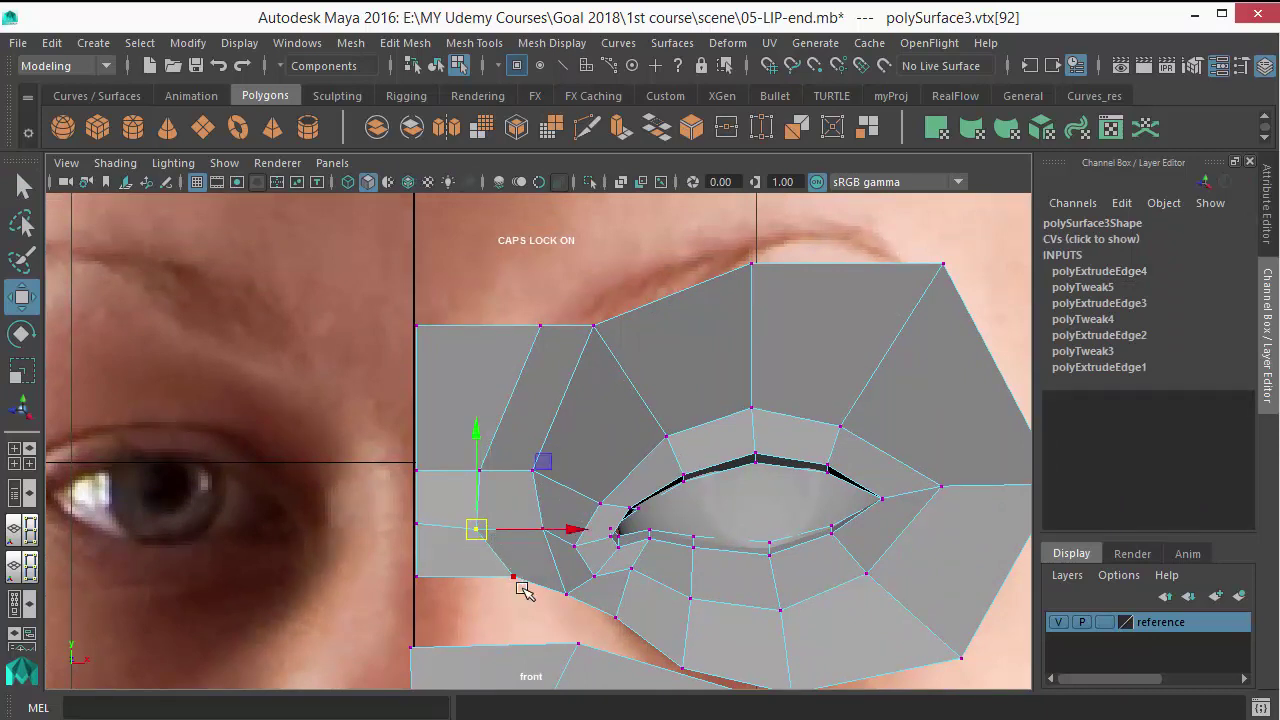
{"action": "left_click_drag", "start_coordinate": [520, 587], "coordinate": [485, 586]}
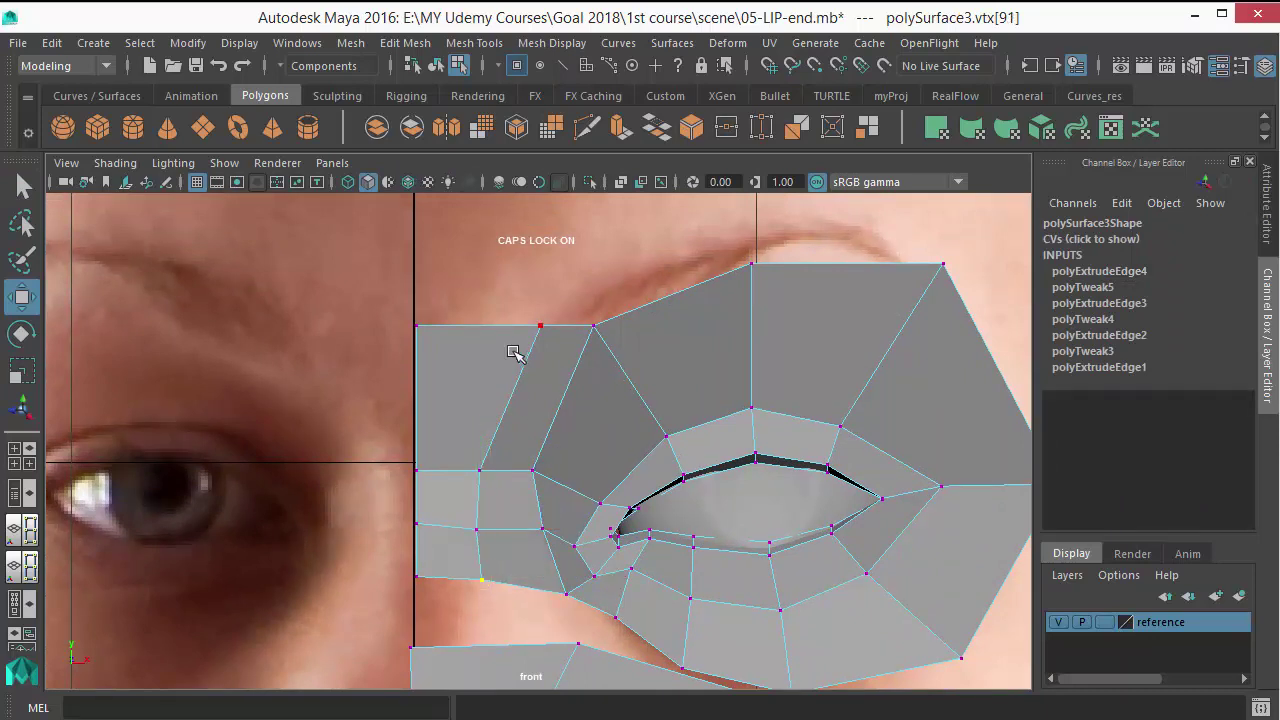
Slide the strip's top vertex left into line and raise the top-left vertices toward the eyebrow
{"action": "key", "text": "q"}
{"action": "left_click", "coordinate": [540, 325]}
{"action": "key", "text": "w"}
{"action": "left_click_drag", "start_coordinate": [540, 325], "coordinate": [497, 328]}
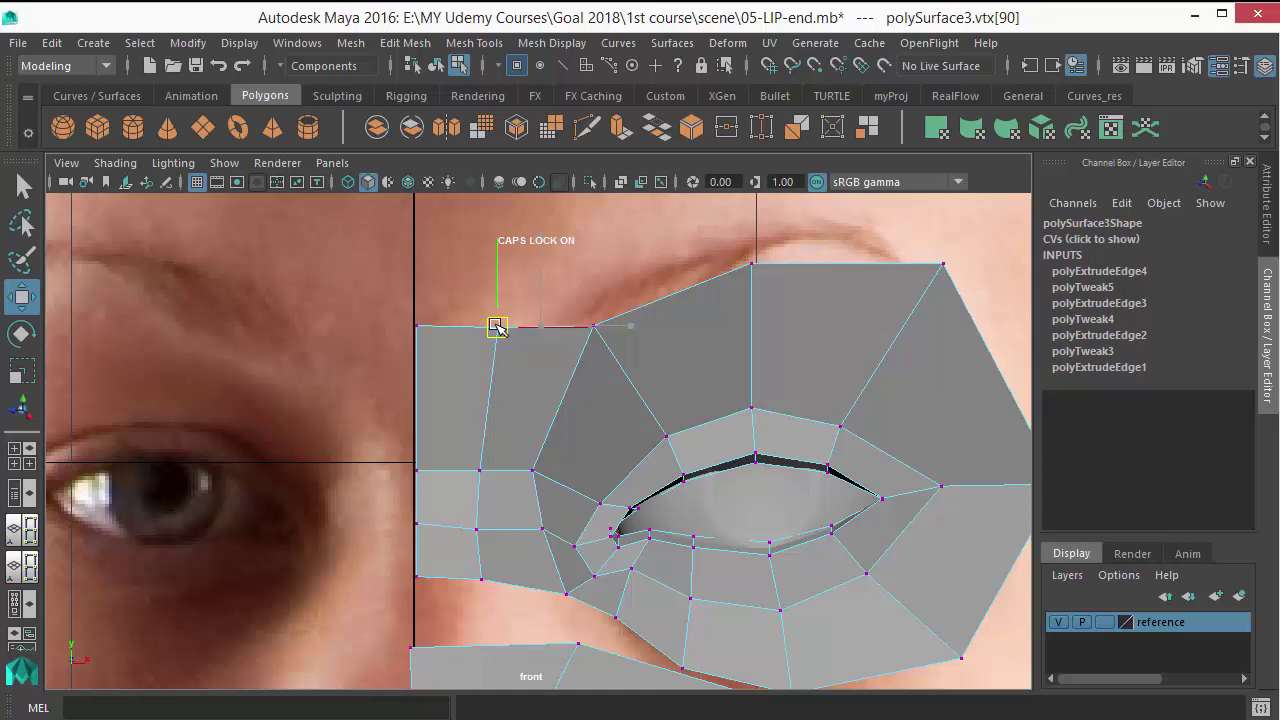
{"action": "key", "text": "q"}
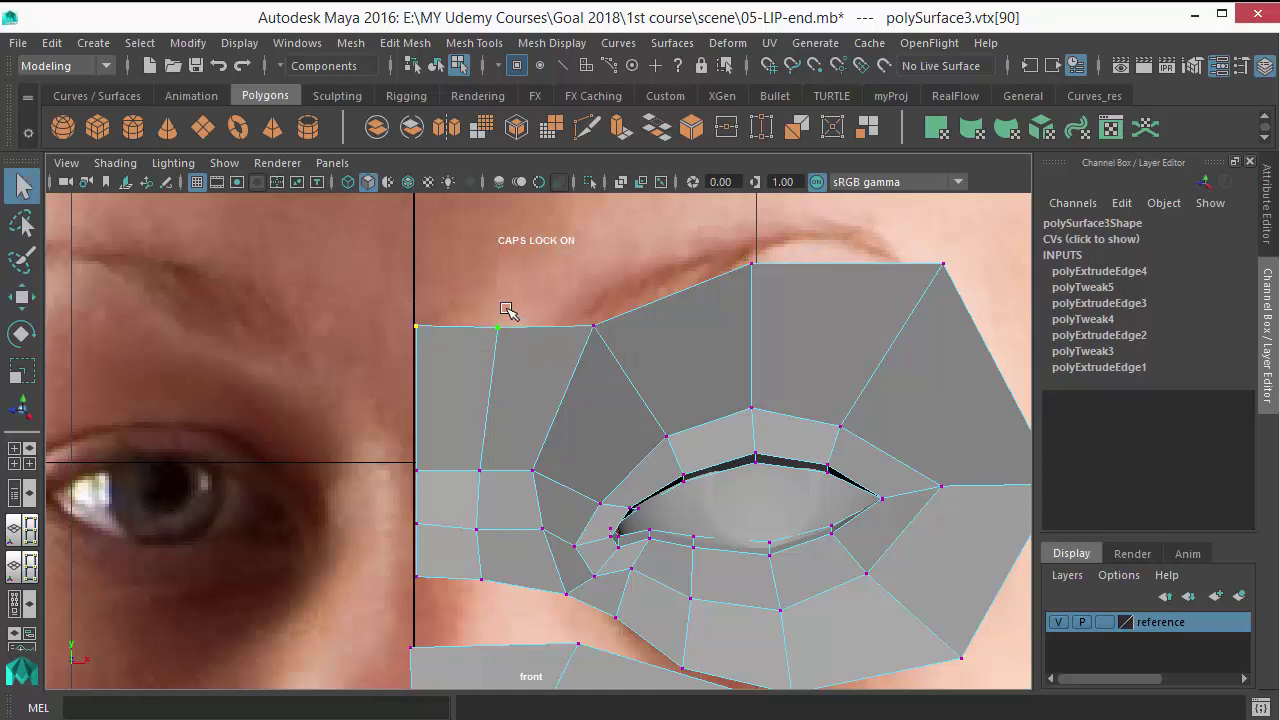
{"action": "key", "text": "w"}
{"action": "left_click_drag", "start_coordinate": [456, 316], "coordinate": [455, 280]}
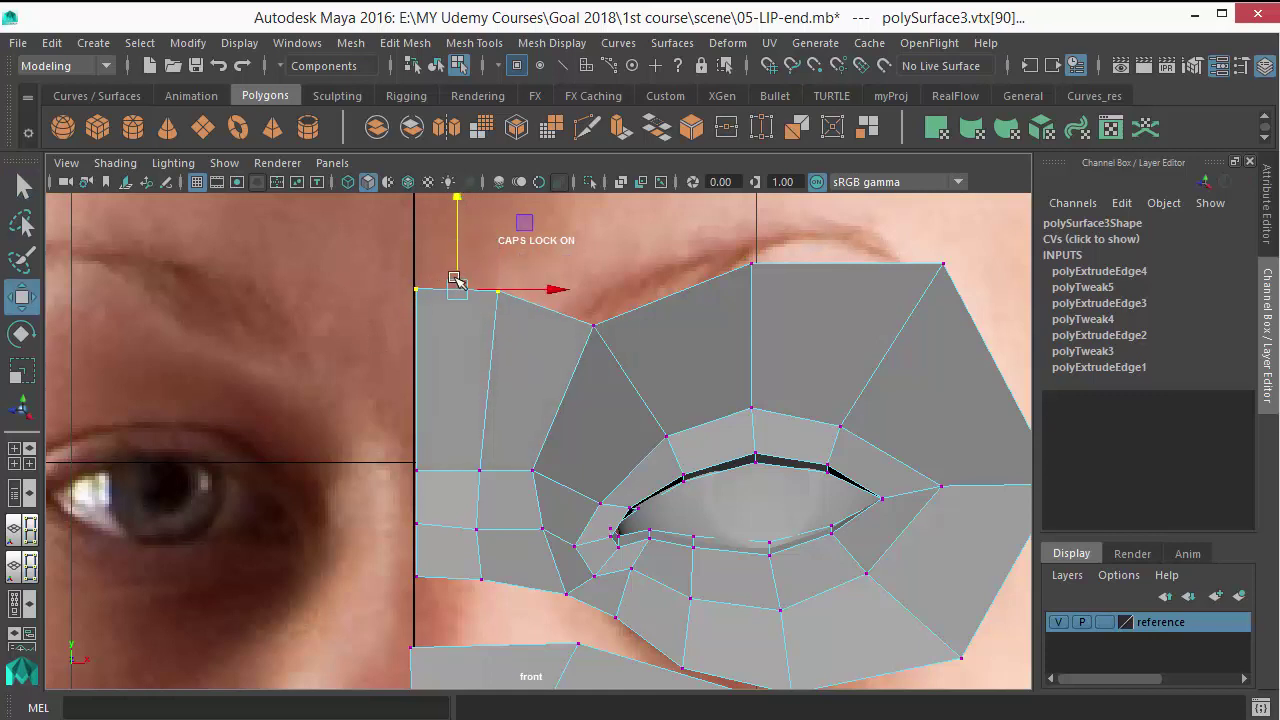
Raise the middle-row and eye-corner vertices, then nudge two vertices slightly left
{"action": "left_click_drag", "start_coordinate": [473, 478], "coordinate": [488, 486]}
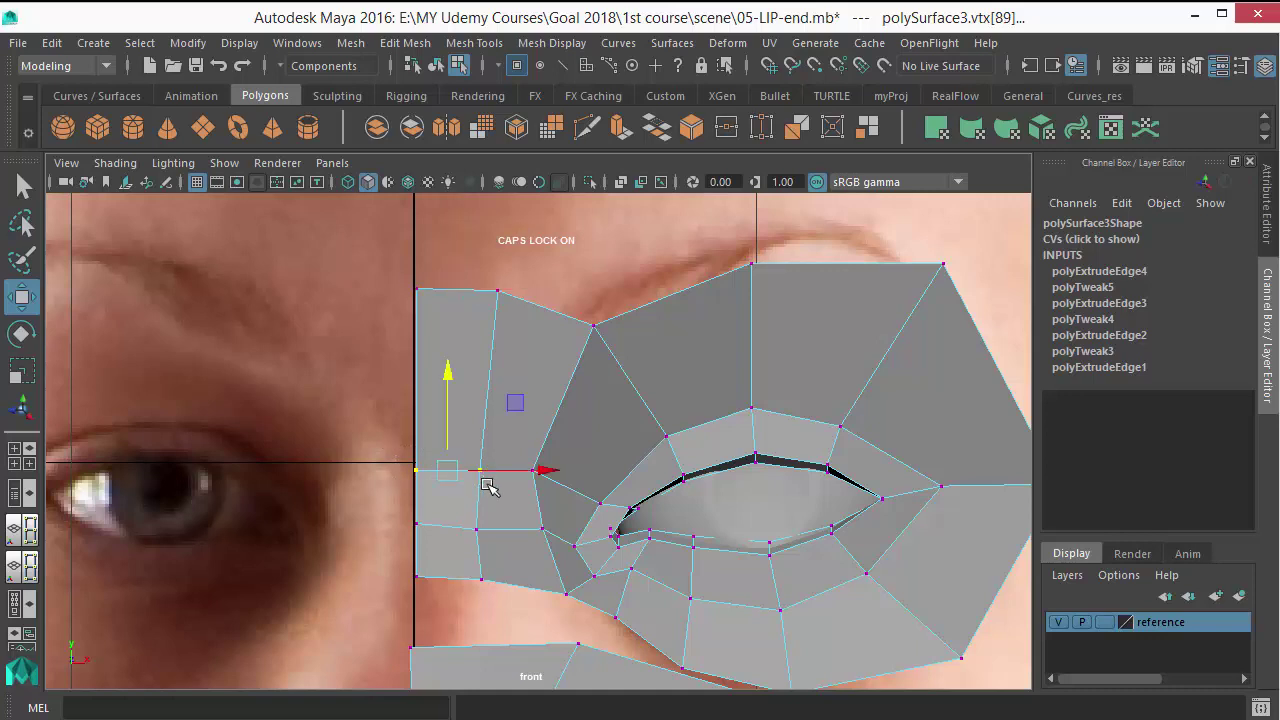
{"action": "left_click_drag", "start_coordinate": [450, 377], "coordinate": [455, 341]}
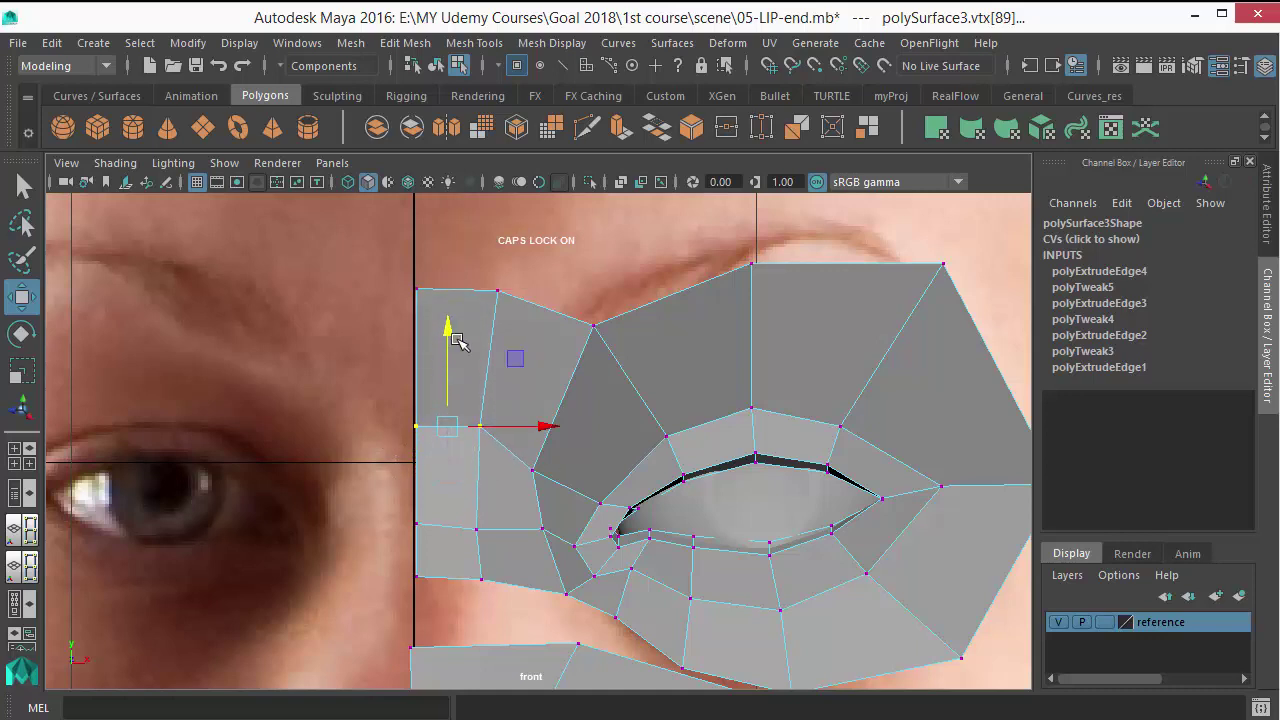
{"action": "left_click", "coordinate": [531, 471]}
{"action": "left_click_drag", "start_coordinate": [534, 467], "coordinate": [534, 443]}
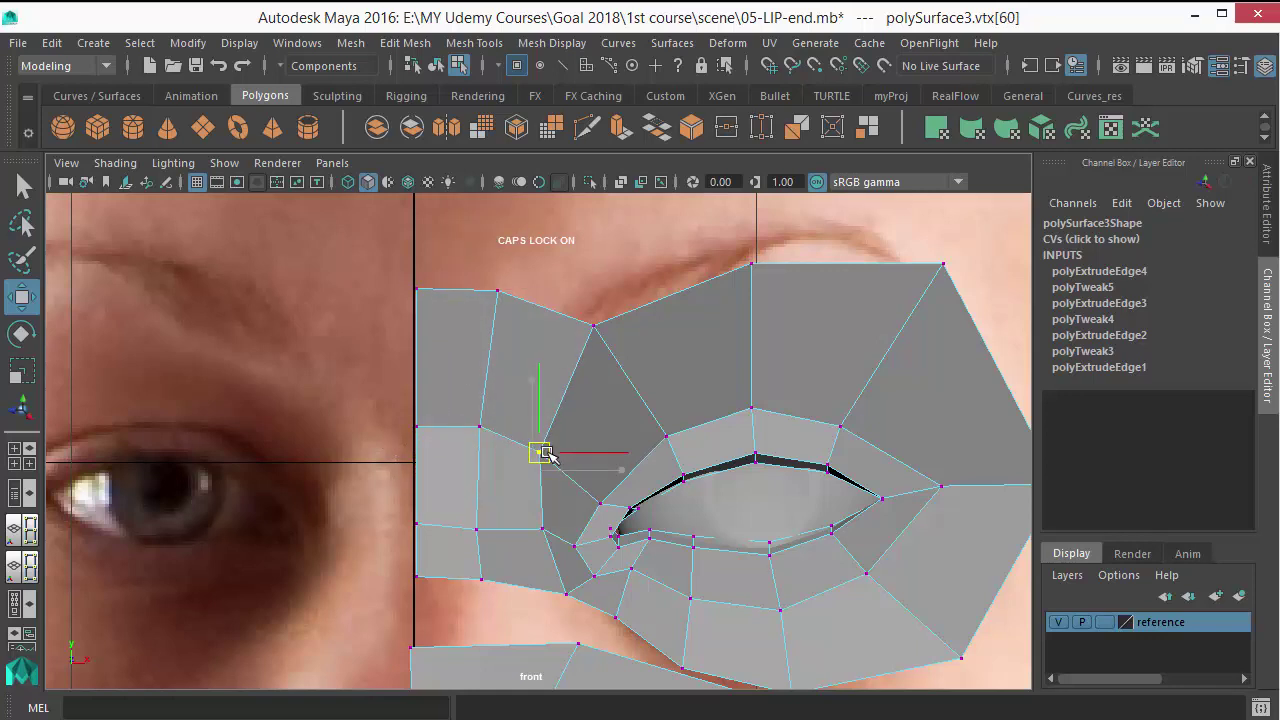
{"action": "scroll", "coordinate": [578, 514], "scroll_direction": "down", "scroll_amount": 5}
{"action": "scroll", "coordinate": [578, 514], "scroll_direction": "up", "scroll_amount": 3}
{"action": "scroll", "coordinate": [606, 551], "scroll_direction": "up", "scroll_amount": 2}
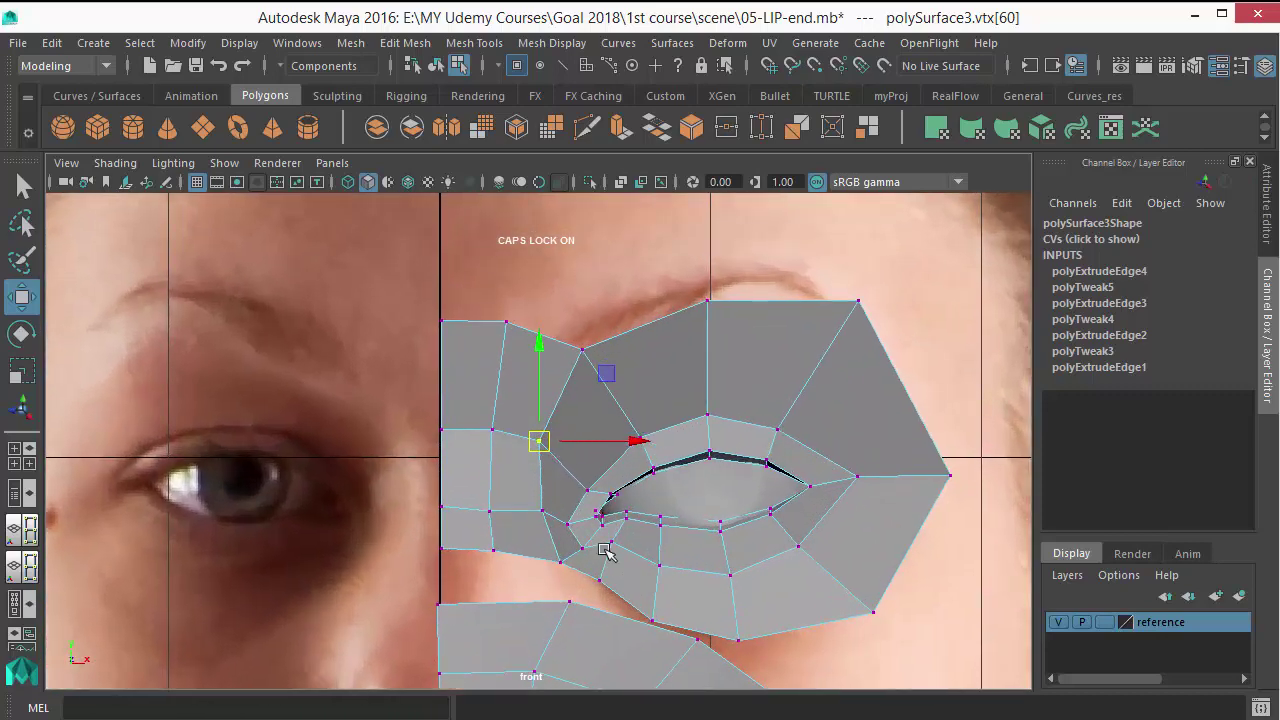
{"action": "left_click", "coordinate": [545, 512], "text": "shift"}
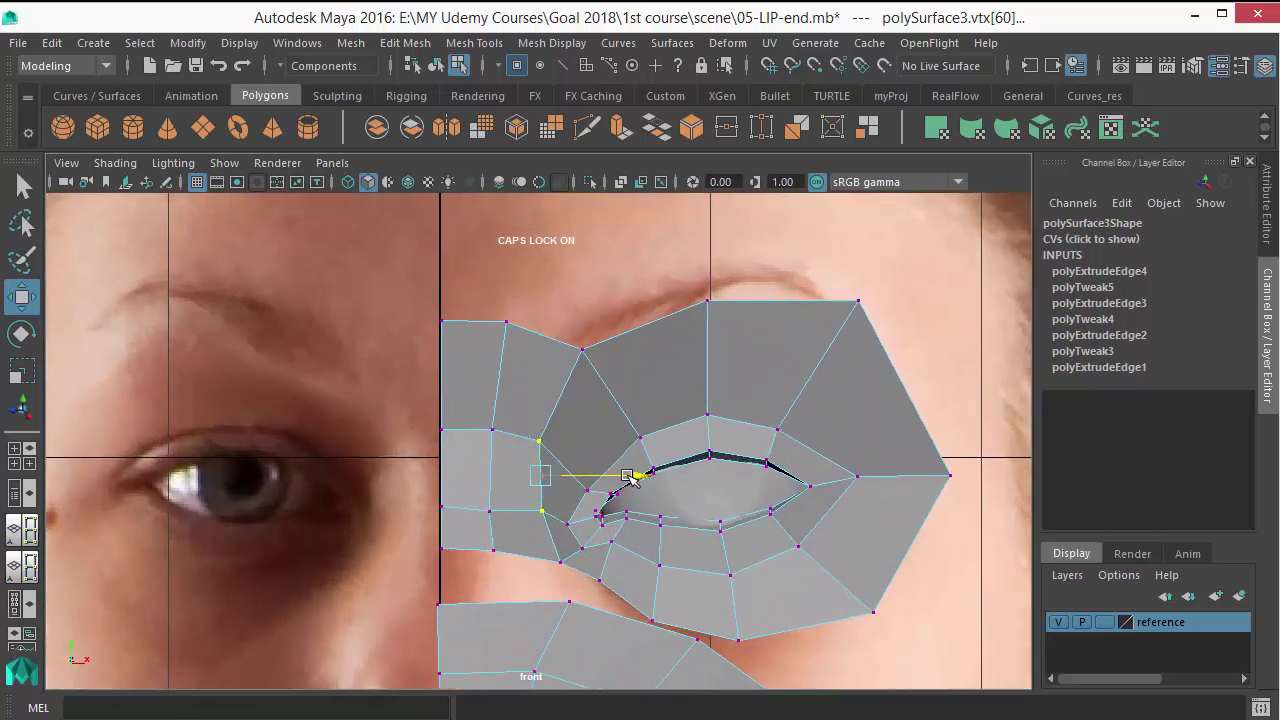
{"action": "left_click_drag", "start_coordinate": [620, 472], "coordinate": [611, 473]}
Orbit the strip in the perspective view to check its shape, then return to front view
{"action": "key", "text": "space"}
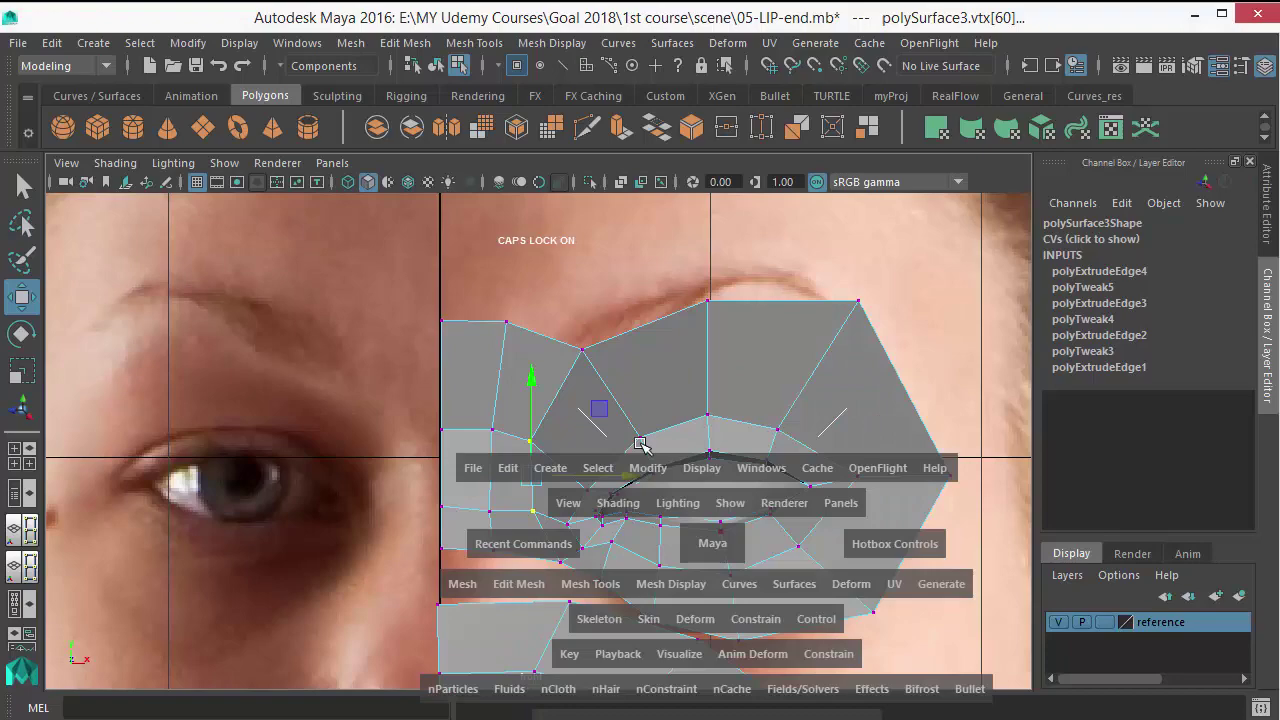
{"action": "key", "text": "q"}
{"action": "mouse_move", "coordinate": [705, 531]}
{"action": "left_mouse_down"}
{"action": "mouse_move", "coordinate": [705, 480]}
{"action": "mouse_move", "coordinate": [643, 461]}
{"action": "mouse_move", "coordinate": [643, 510]}
{"action": "left_mouse_up"}
{"action": "key", "text": "space"}
Merge the selected vertices near the lip area into one using the Edit Mesh menu
{"action": "middle_click_drag", "start_coordinate": [560, 470], "coordinate": [501, 405], "text": "alt"}
{"action": "scroll", "coordinate": [614, 473], "scroll_direction": "down", "scroll_amount": 3}
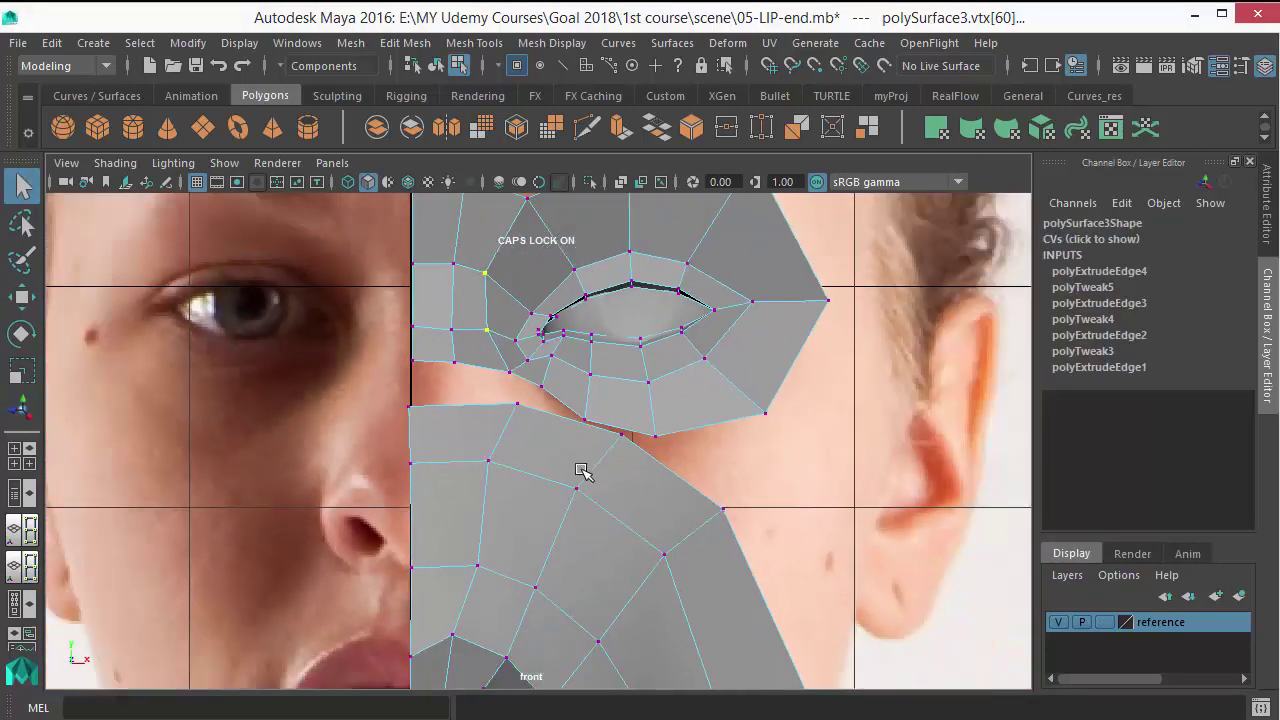
{"action": "scroll", "coordinate": [590, 480], "scroll_direction": "up", "scroll_amount": 1}
{"action": "scroll", "coordinate": [591, 486], "scroll_direction": "up", "scroll_amount": 2}
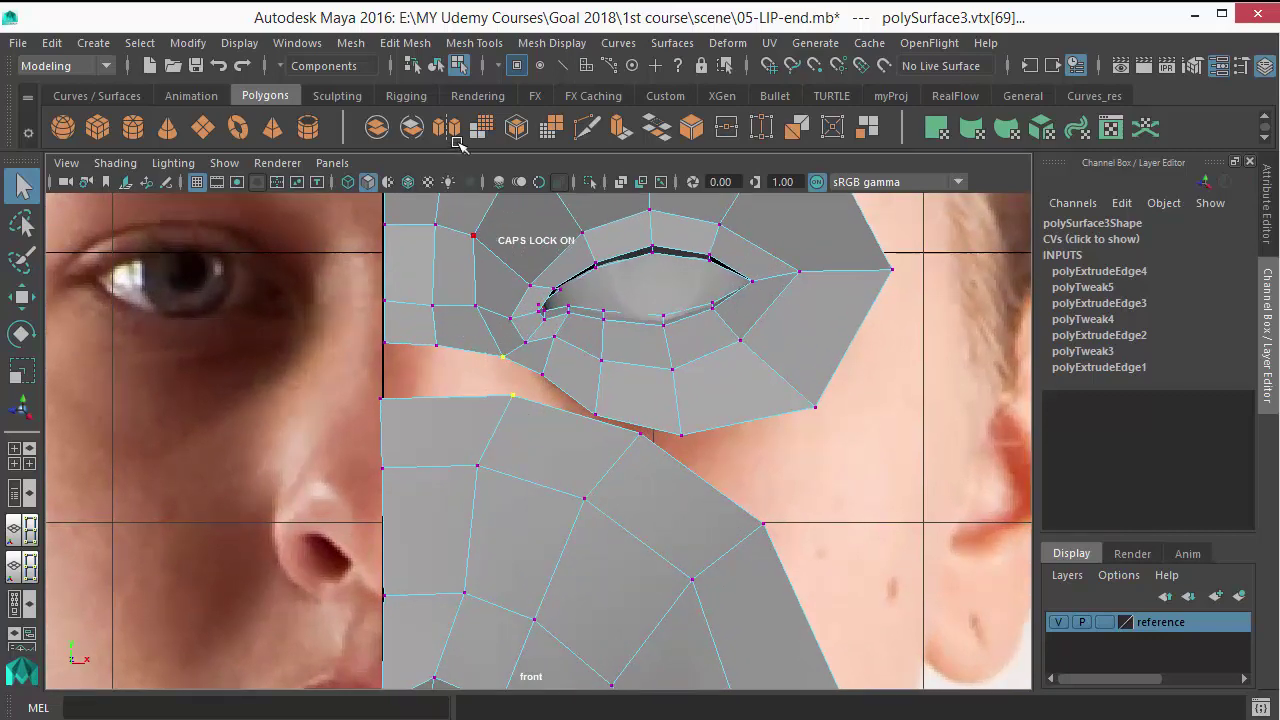
{"action": "left_click", "coordinate": [405, 43]}
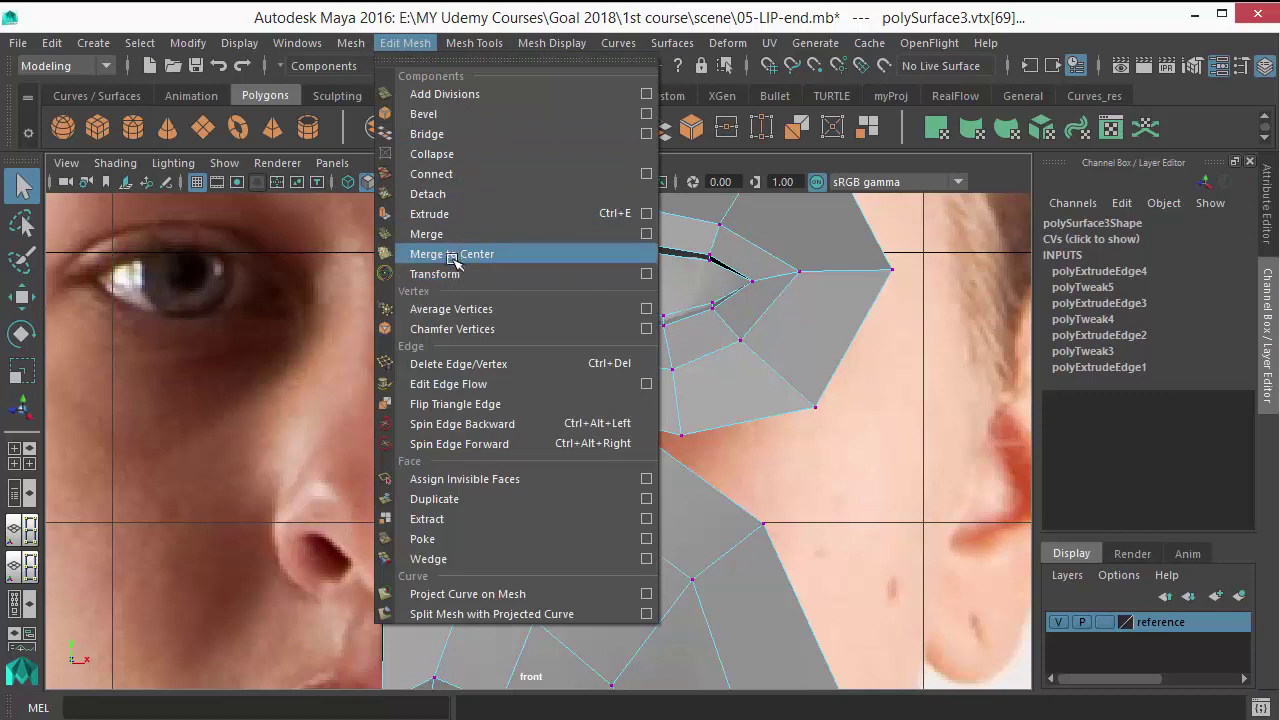
{"action": "left_click", "coordinate": [452, 254]}
Merge the two vertices where eye and lip patches meet and shift the result left
{"action": "scroll", "coordinate": [551, 477], "scroll_direction": "up", "scroll_amount": 1}
{"action": "scroll", "coordinate": [571, 421], "scroll_direction": "up", "scroll_amount": 1}
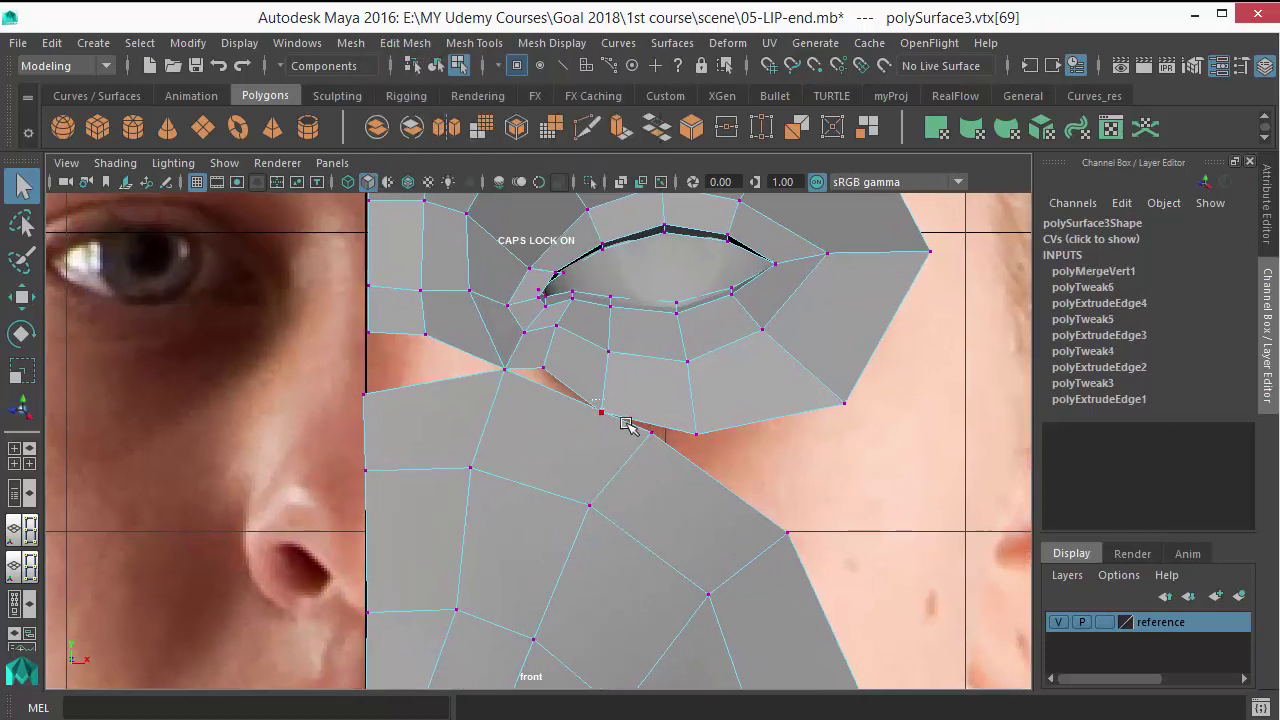
{"action": "left_click_drag", "start_coordinate": [658, 450], "coordinate": [669, 500]}
{"action": "key", "text": "g"}
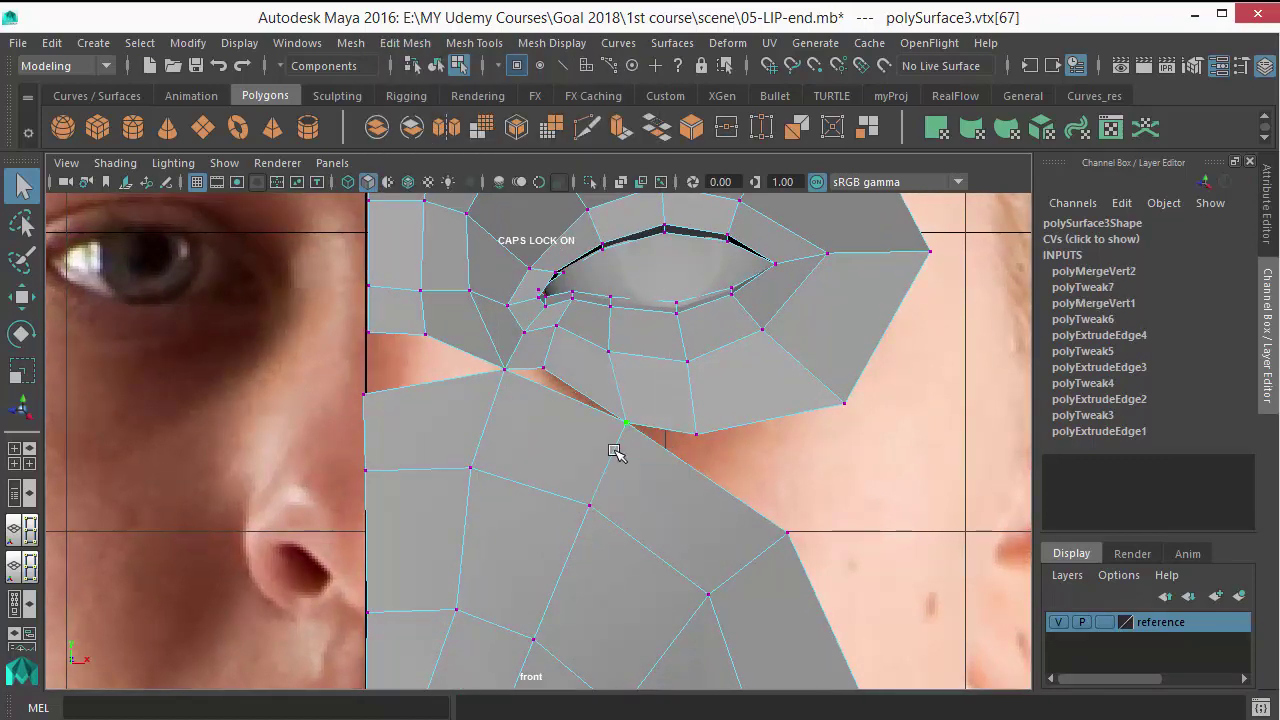
{"action": "scroll", "coordinate": [614, 450], "scroll_direction": "up", "scroll_amount": 1}
{"action": "key", "text": "w"}
{"action": "left_click_drag", "start_coordinate": [626, 423], "coordinate": [600, 424]}
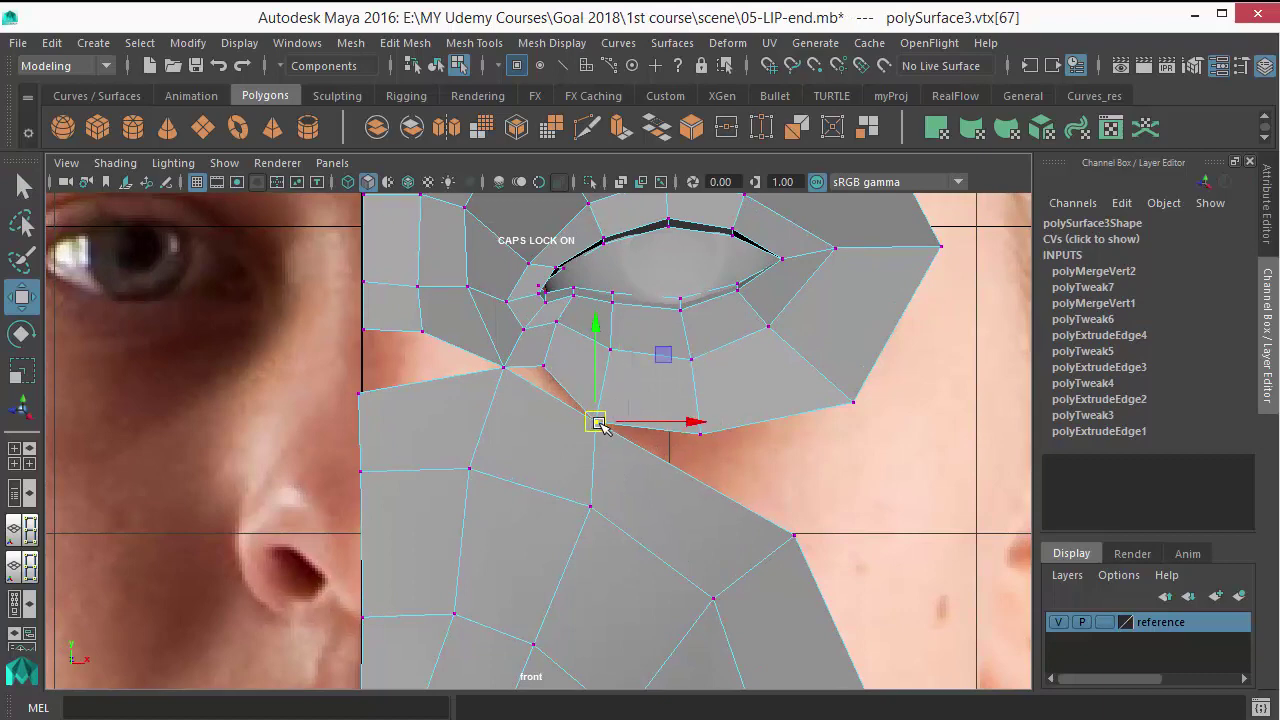
{"action": "key", "text": "q"}
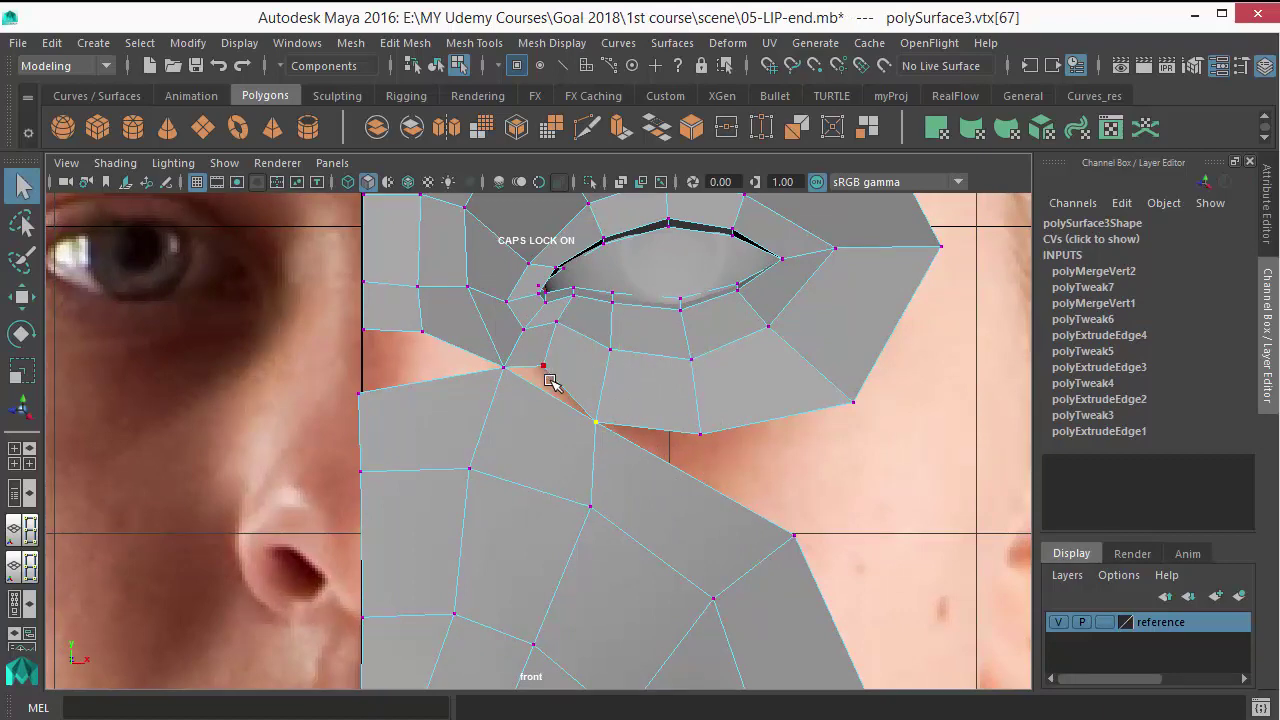
Lower an eye-patch lower-edge vertex toward the cheek, then return the mesh to Object Mode
{"action": "left_click", "coordinate": [549, 381]}
{"action": "key", "text": "w"}
{"action": "mouse_move", "coordinate": [493, 573]}
{"action": "middle_mouse_down", "text": "alt"}
{"action": "mouse_move", "coordinate": [500, 280]}
{"action": "mouse_move", "coordinate": [471, 586]}
{"action": "middle_mouse_up", "text": "alt"}
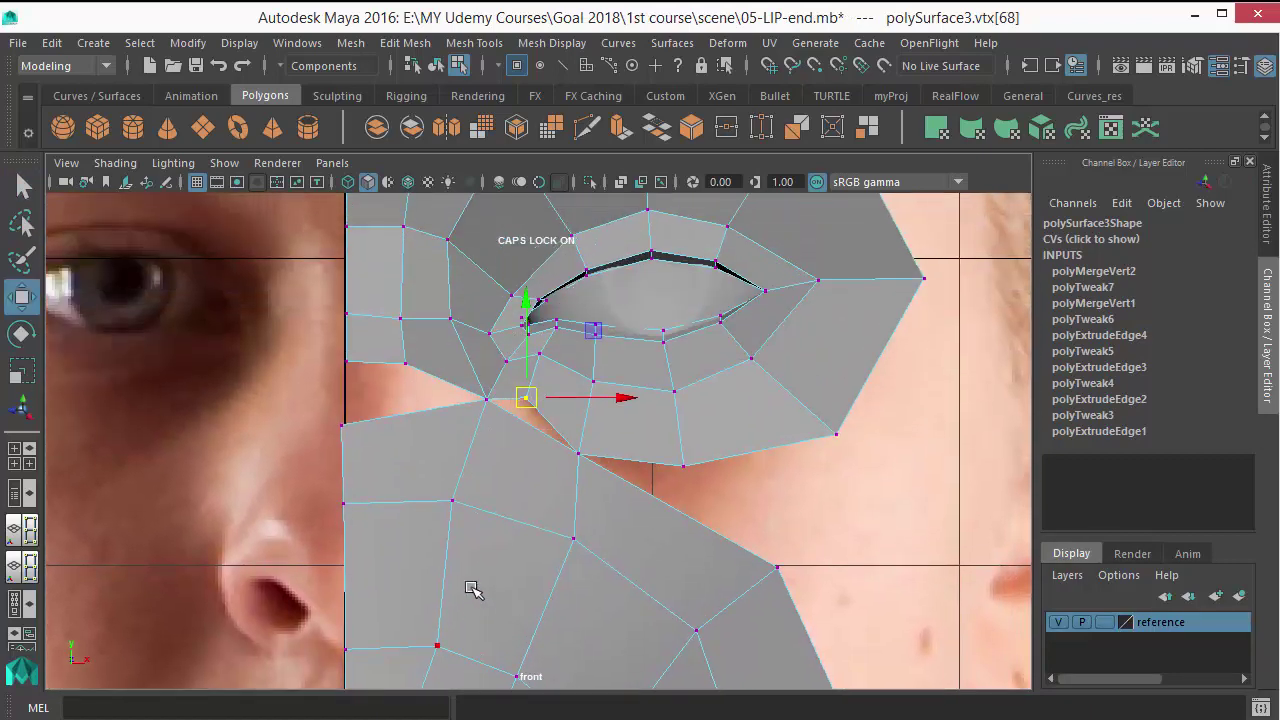
{"action": "left_click_drag", "start_coordinate": [530, 420], "coordinate": [527, 440]}
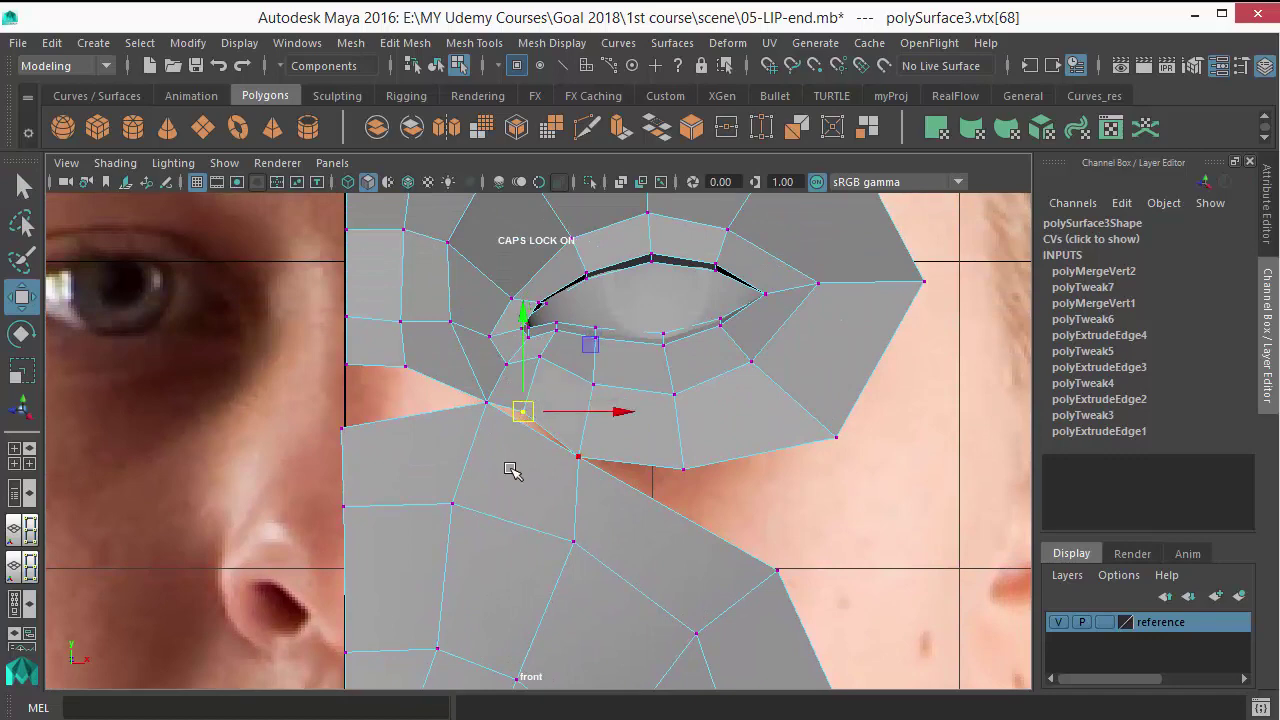
{"action": "middle_click_drag", "start_coordinate": [511, 470], "coordinate": [508, 478], "text": "alt"}
{"action": "scroll", "coordinate": [419, 390], "scroll_direction": "up", "scroll_amount": 2}
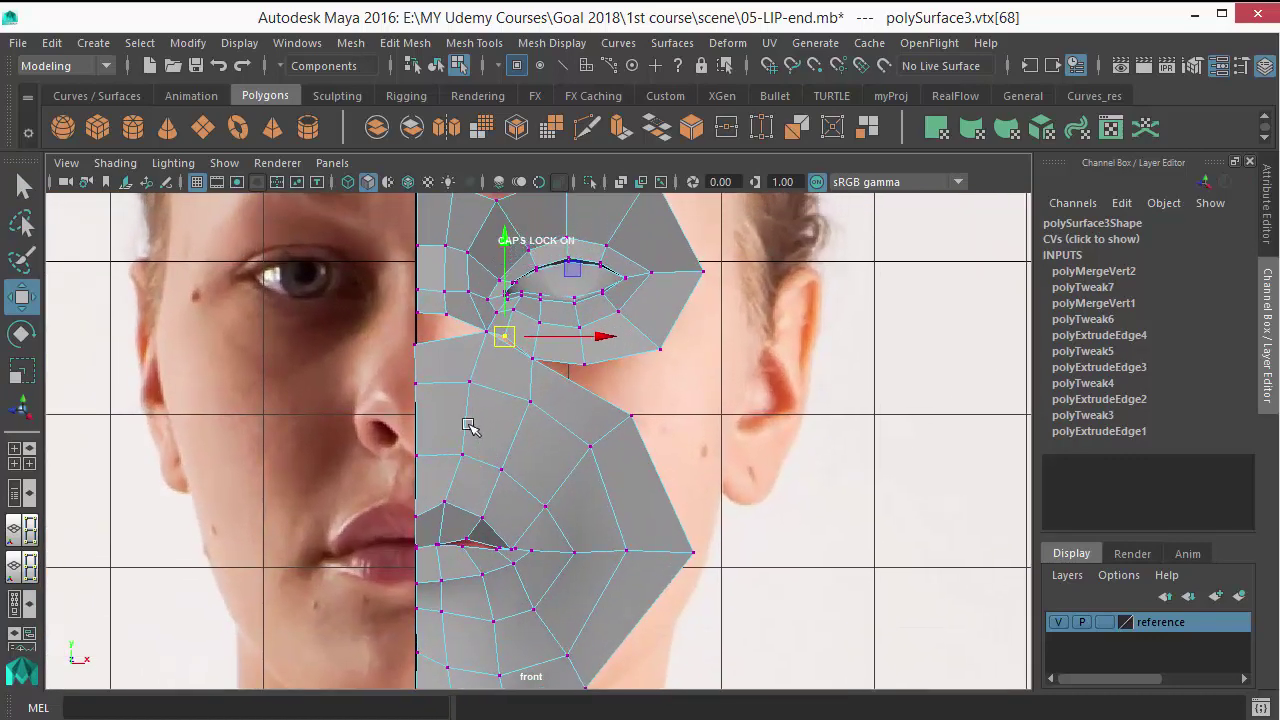
{"action": "scroll", "coordinate": [471, 429], "scroll_direction": "up", "scroll_amount": 2}
{"action": "scroll", "coordinate": [500, 428], "scroll_direction": "up", "scroll_amount": 2}
{"action": "scroll", "coordinate": [514, 429], "scroll_direction": "up", "scroll_amount": 2}
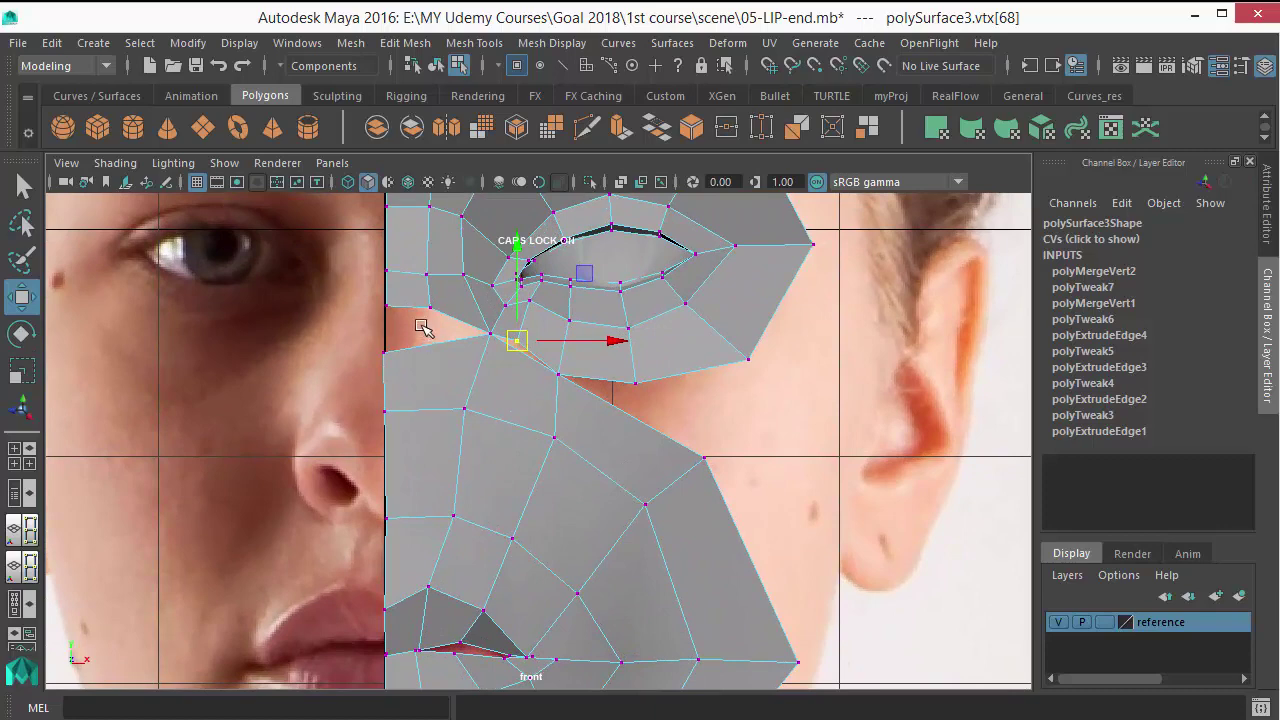
{"action": "scroll", "coordinate": [457, 387], "scroll_direction": "up", "scroll_amount": 2}
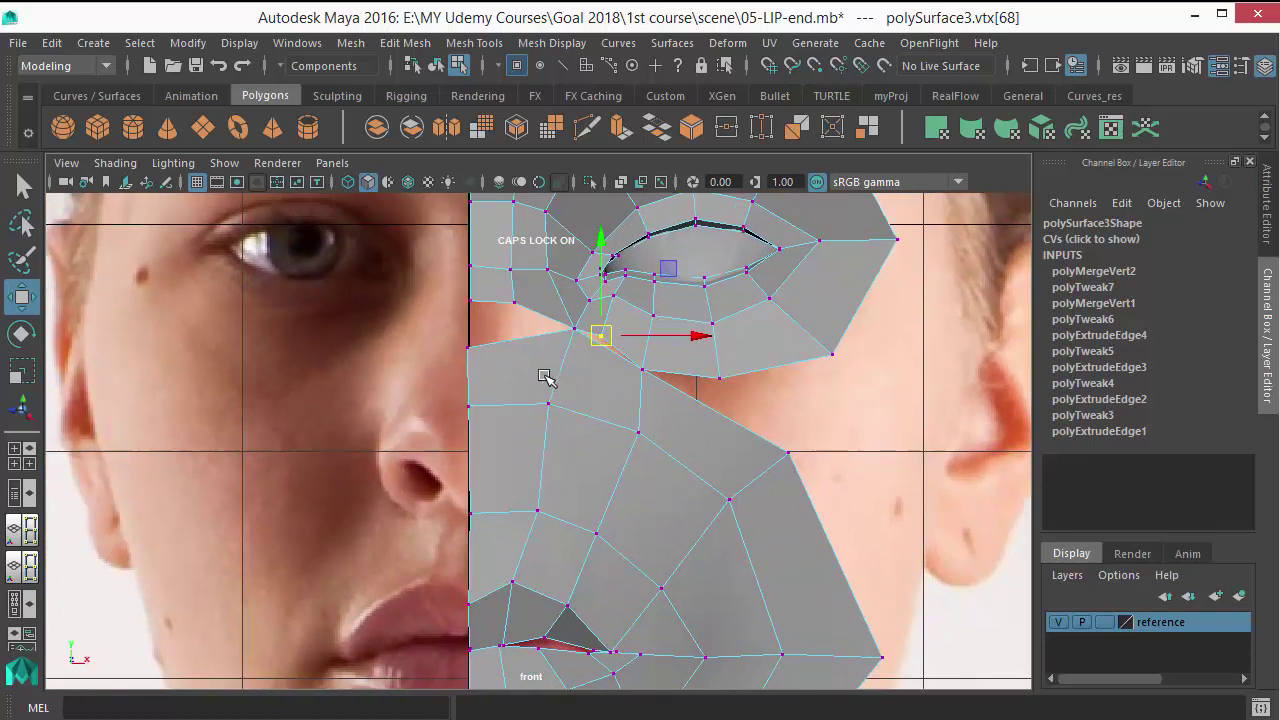
{"action": "key", "text": "q"}
{"action": "right_click_drag", "start_coordinate": [514, 371], "coordinate": [586, 200]}
Insert a new edge loop across the cheek patch with Insert Edge Loop
{"action": "left_click", "coordinate": [557, 393]}
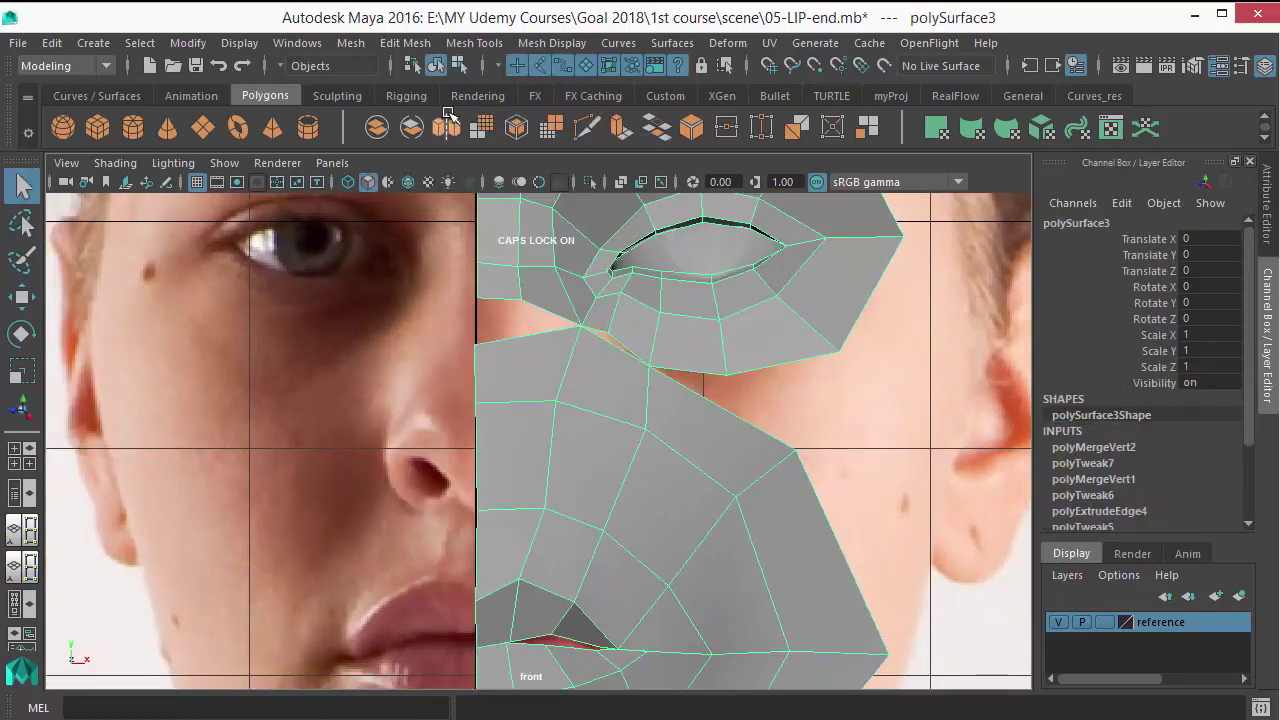
{"action": "left_click", "coordinate": [456, 45]}
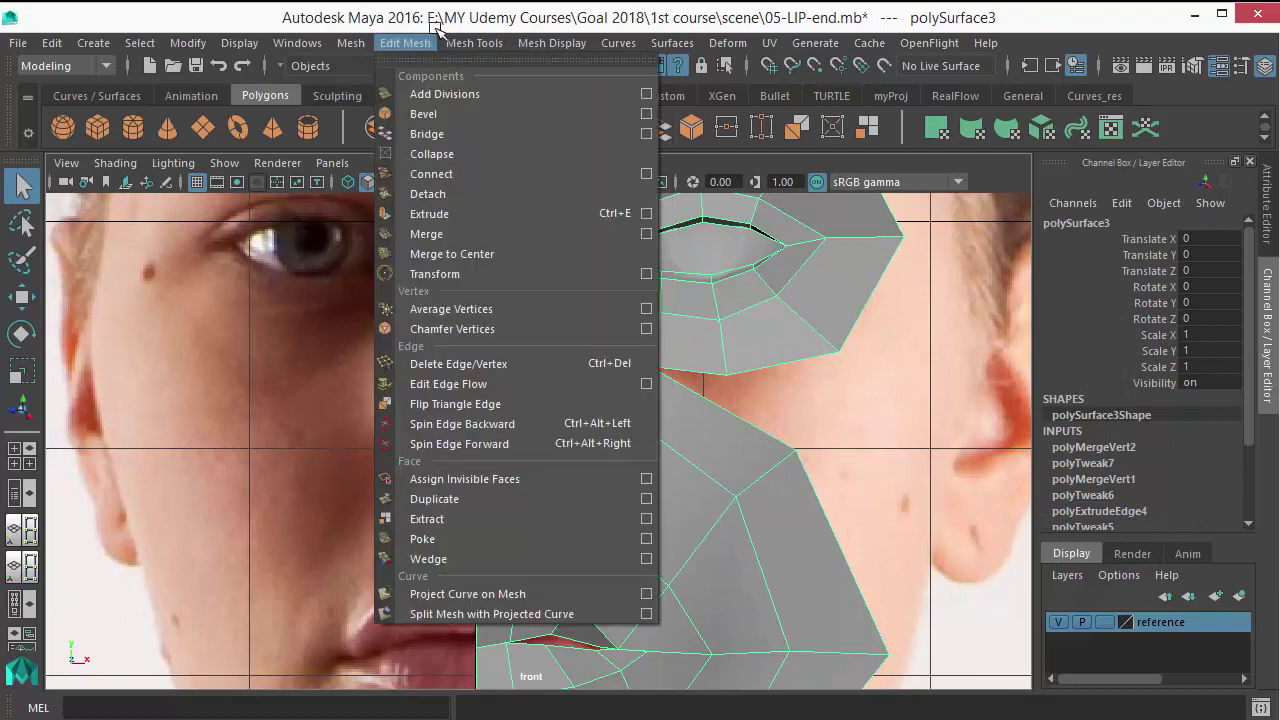
{"action": "left_click", "coordinate": [430, 43]}
{"action": "left_click", "coordinate": [474, 43]}
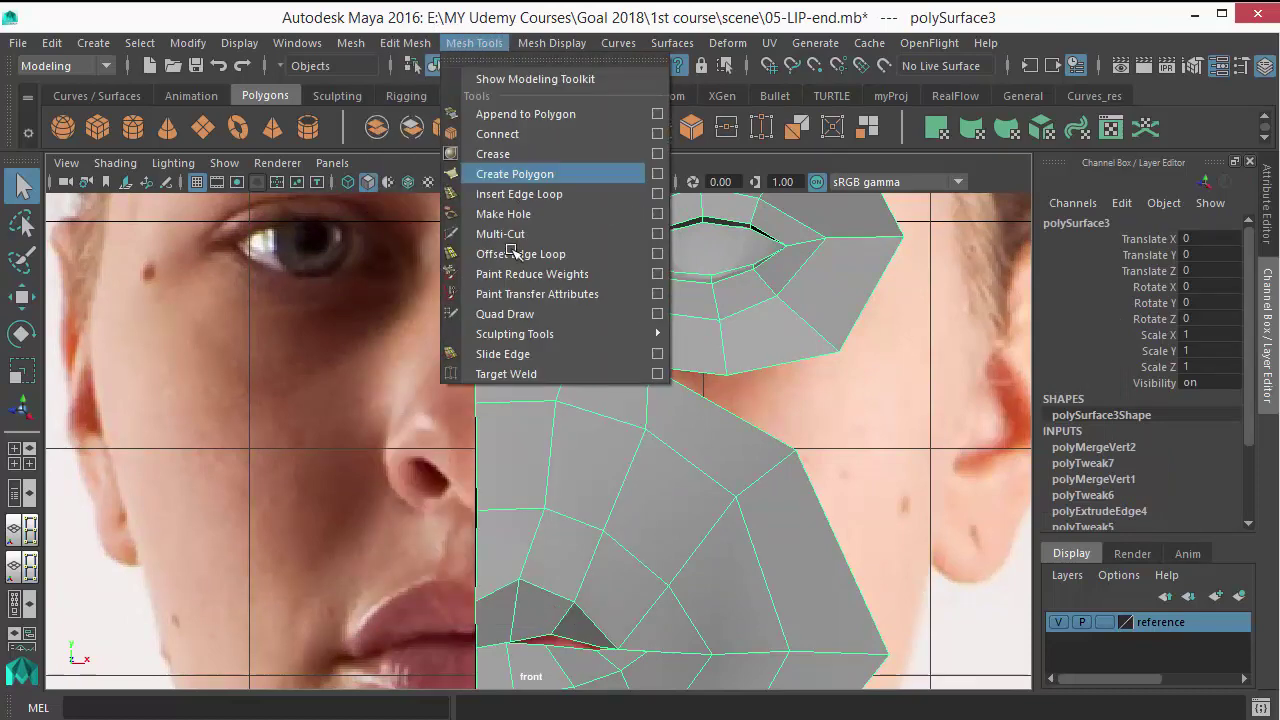
{"action": "left_click", "coordinate": [505, 193]}
{"action": "scroll", "coordinate": [502, 388], "scroll_direction": "up", "scroll_amount": 2}
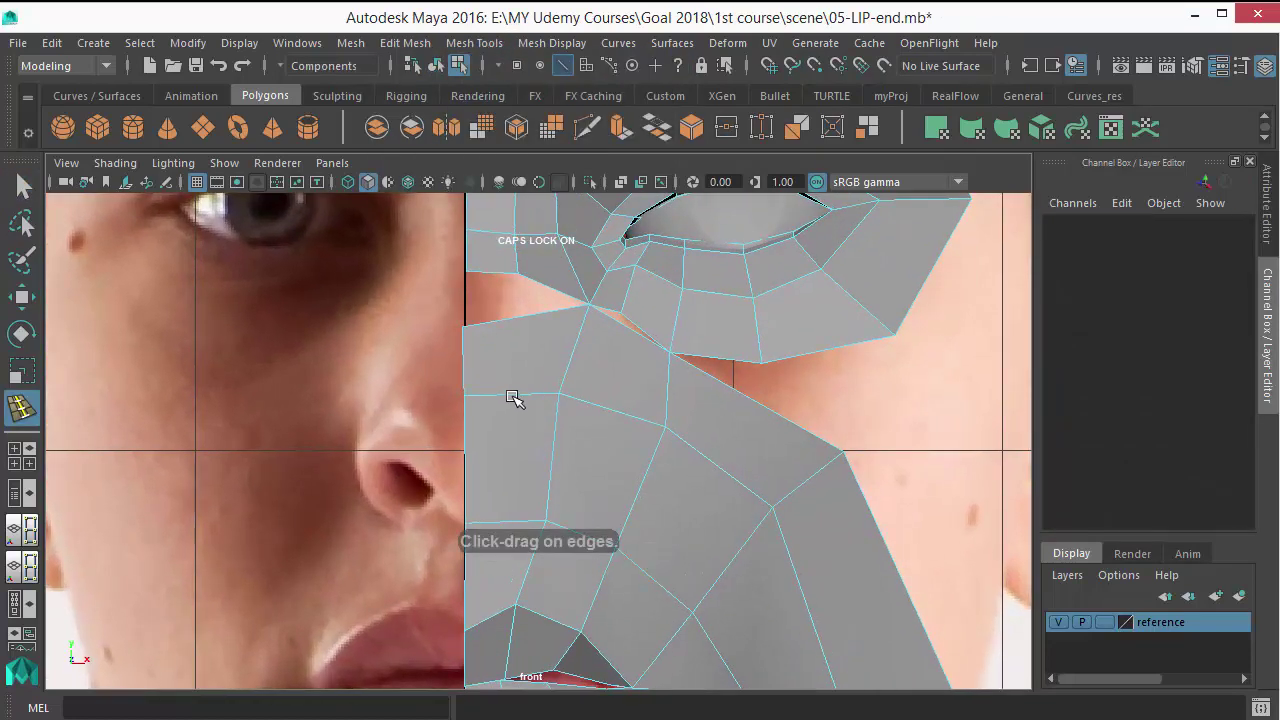
{"action": "left_click_drag", "start_coordinate": [512, 397], "coordinate": [510, 396]}
{"action": "key", "text": "q"}
Merge the overlapping cheek vertices, the loop's stray end vertex, and the eye-ring corner pair
{"action": "scroll", "coordinate": [549, 349], "scroll_direction": "up", "scroll_amount": 1}
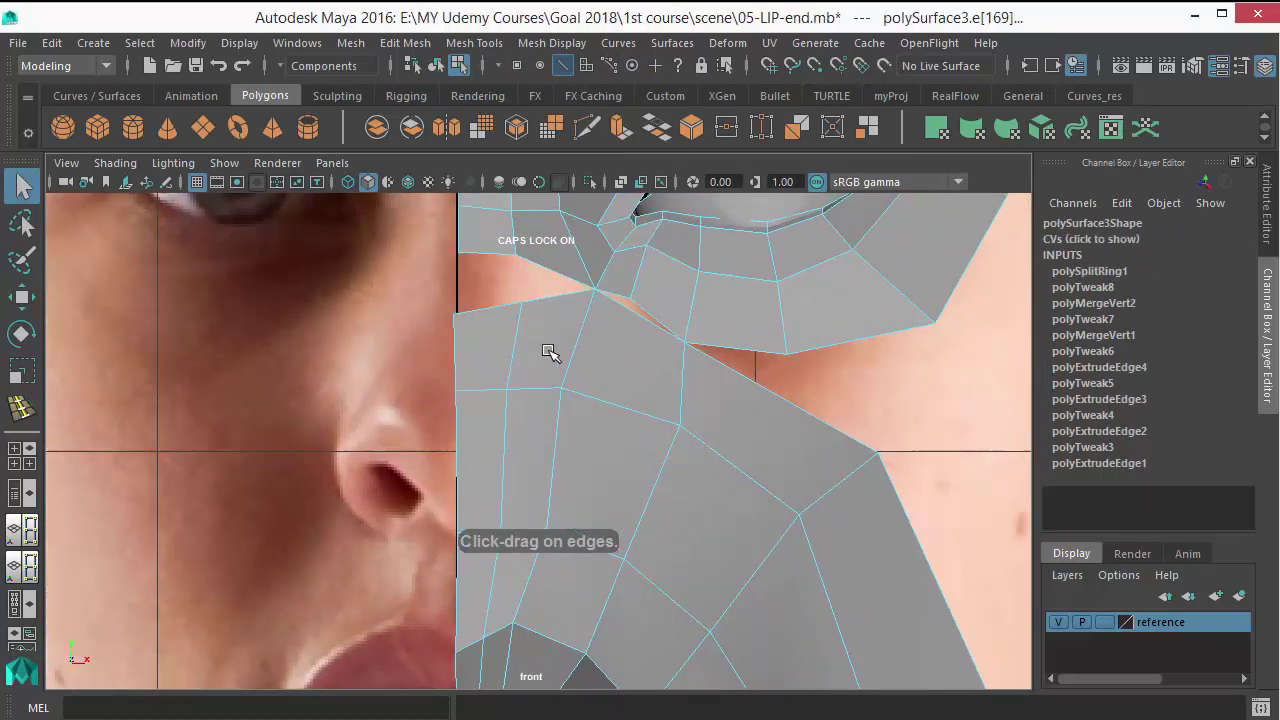
{"action": "right_click_drag", "start_coordinate": [547, 172], "coordinate": [437, 160]}
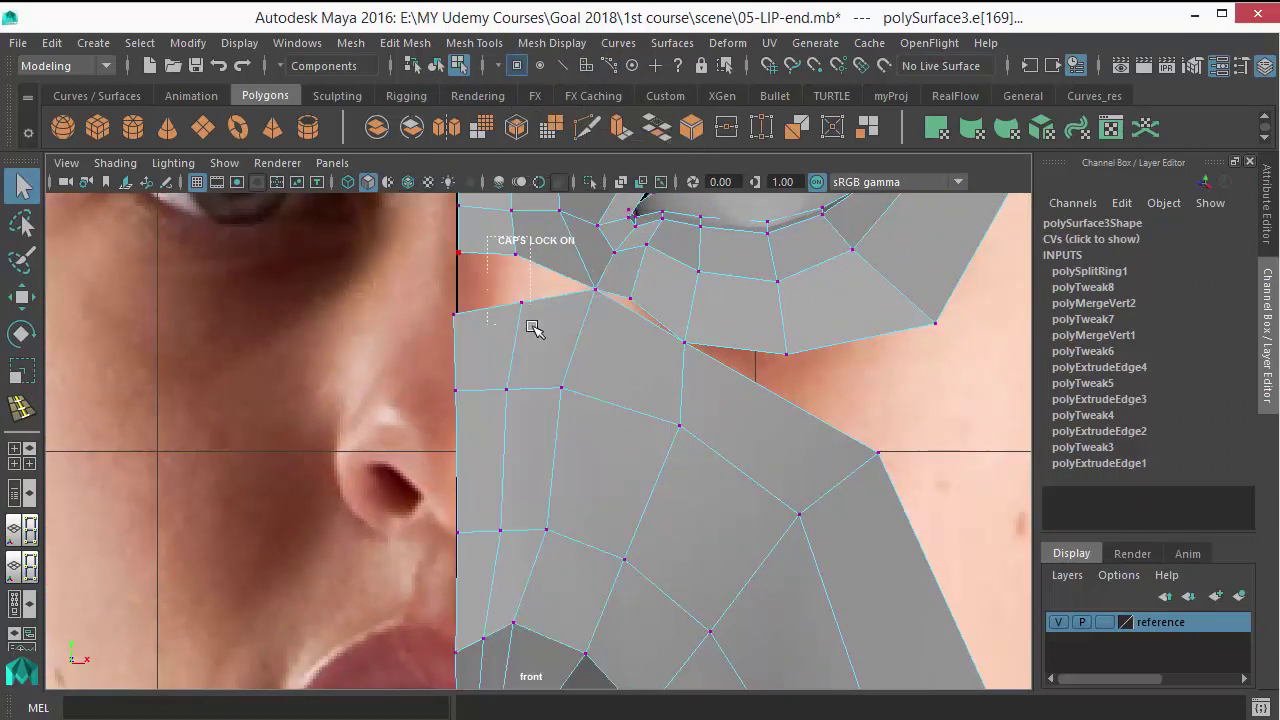
{"action": "left_click_drag", "start_coordinate": [487, 237], "coordinate": [532, 327]}
{"action": "right_click_drag", "start_coordinate": [495, 282], "coordinate": [475, 277], "text": "shift"}
{"action": "left_click_drag", "start_coordinate": [484, 318], "coordinate": [534, 403]}
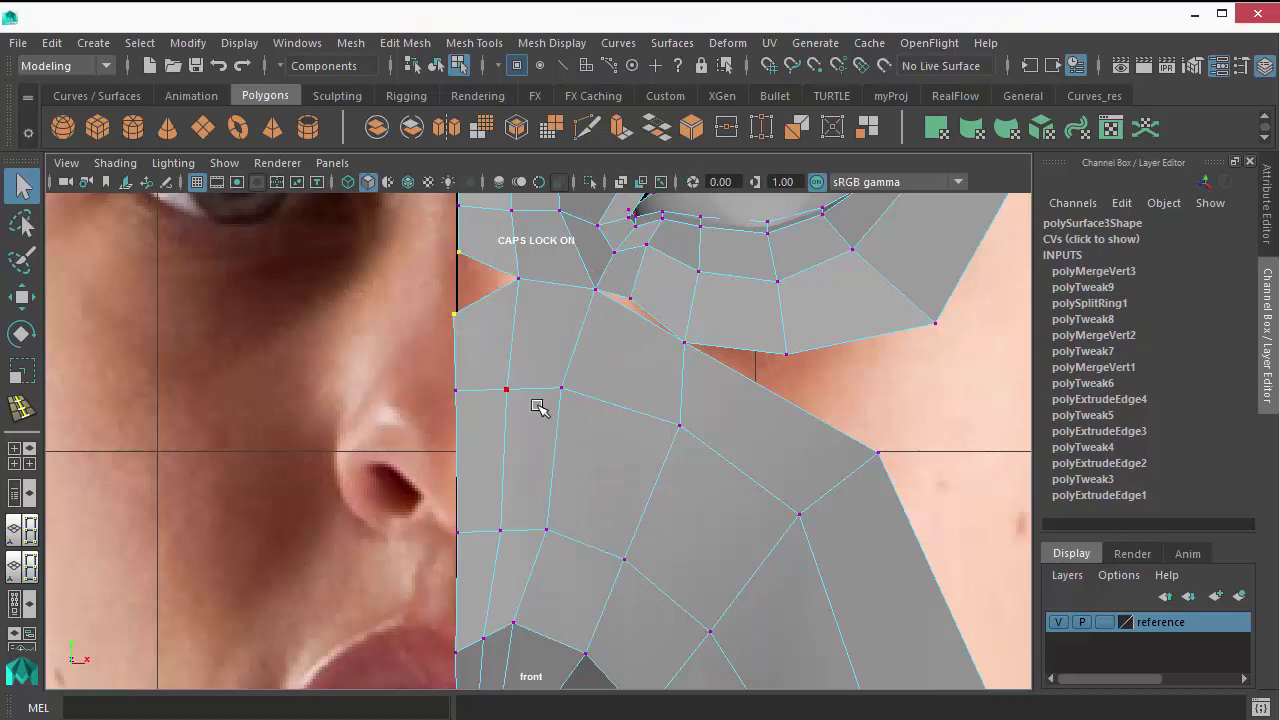
{"action": "right_click_drag", "start_coordinate": [534, 403], "coordinate": [589, 420], "text": "shift"}
{"action": "middle_click_drag", "start_coordinate": [589, 420], "coordinate": [446, 440], "text": "alt"}
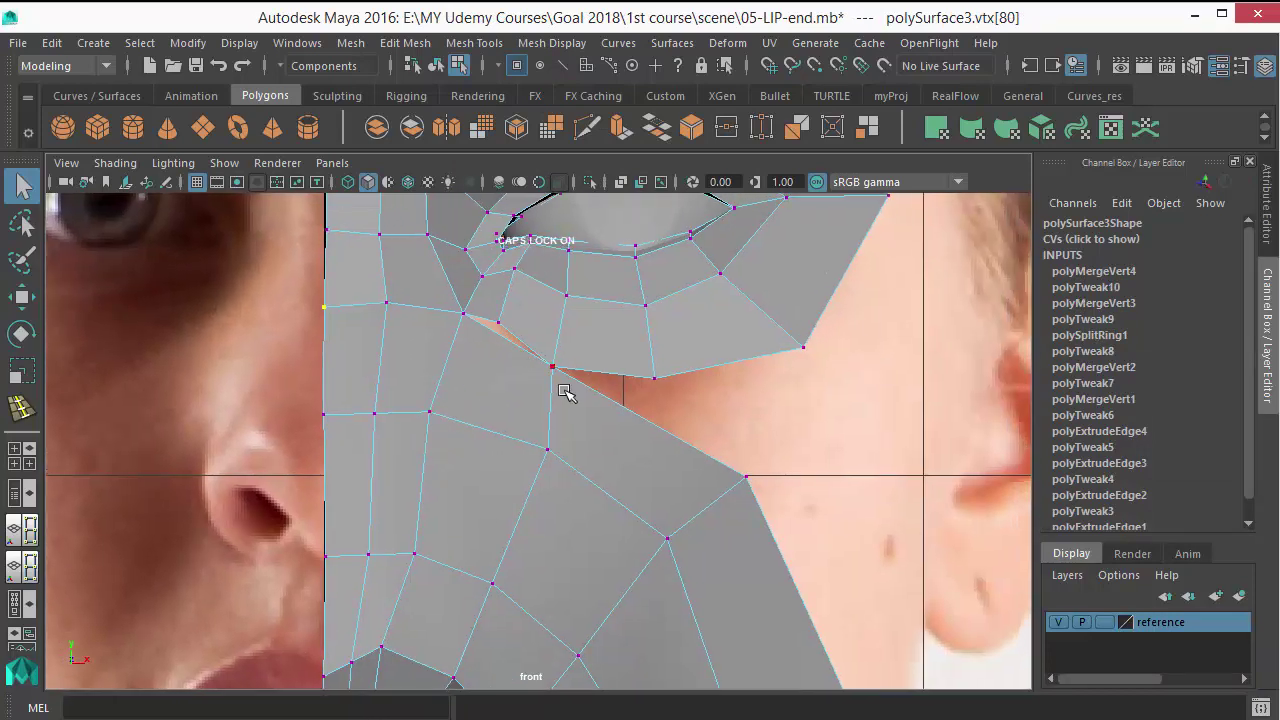
{"action": "middle_click_drag", "start_coordinate": [607, 405], "coordinate": [588, 388], "text": "alt"}
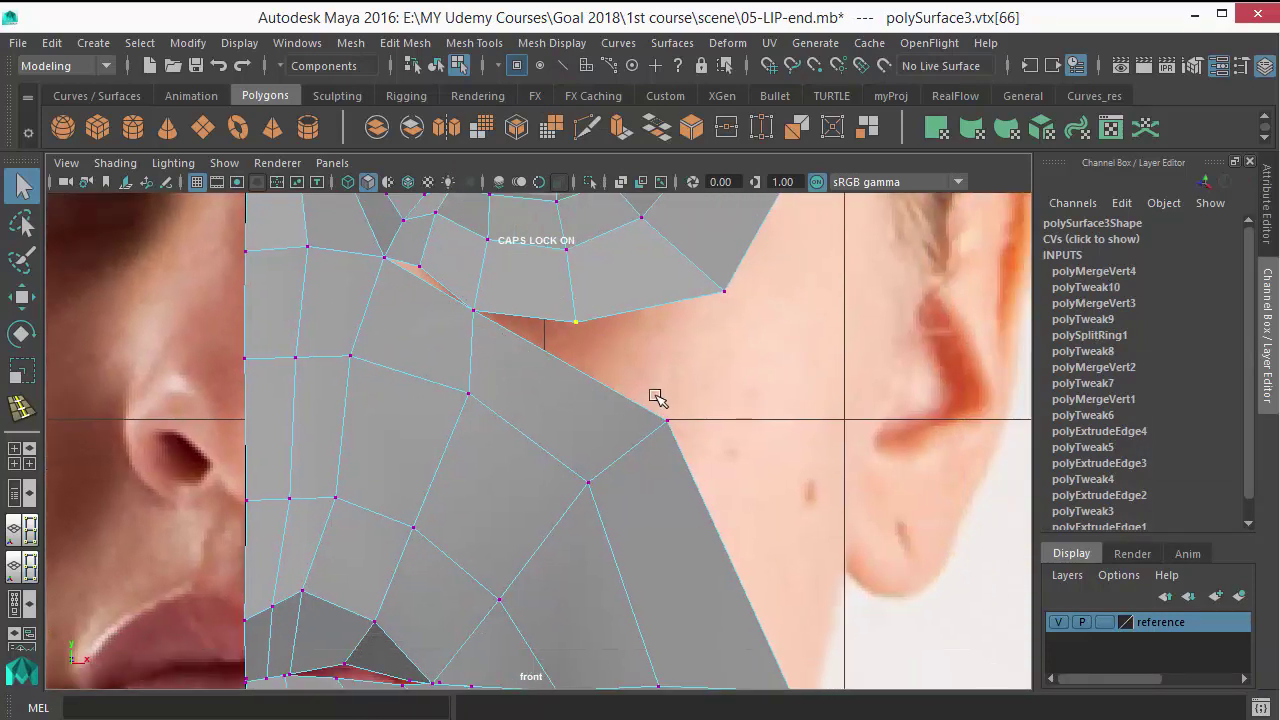
{"action": "left_click_drag", "start_coordinate": [656, 397], "coordinate": [714, 463], "text": "shift"}
{"action": "right_click_drag", "start_coordinate": [714, 463], "coordinate": [686, 377], "text": "shift"}
Move the outer jaw-corner vertex slightly up to match the front reference photo
{"action": "scroll", "coordinate": [686, 377], "scroll_direction": "down", "scroll_amount": 5}
{"action": "scroll", "coordinate": [662, 529], "scroll_direction": "up", "scroll_amount": 3}
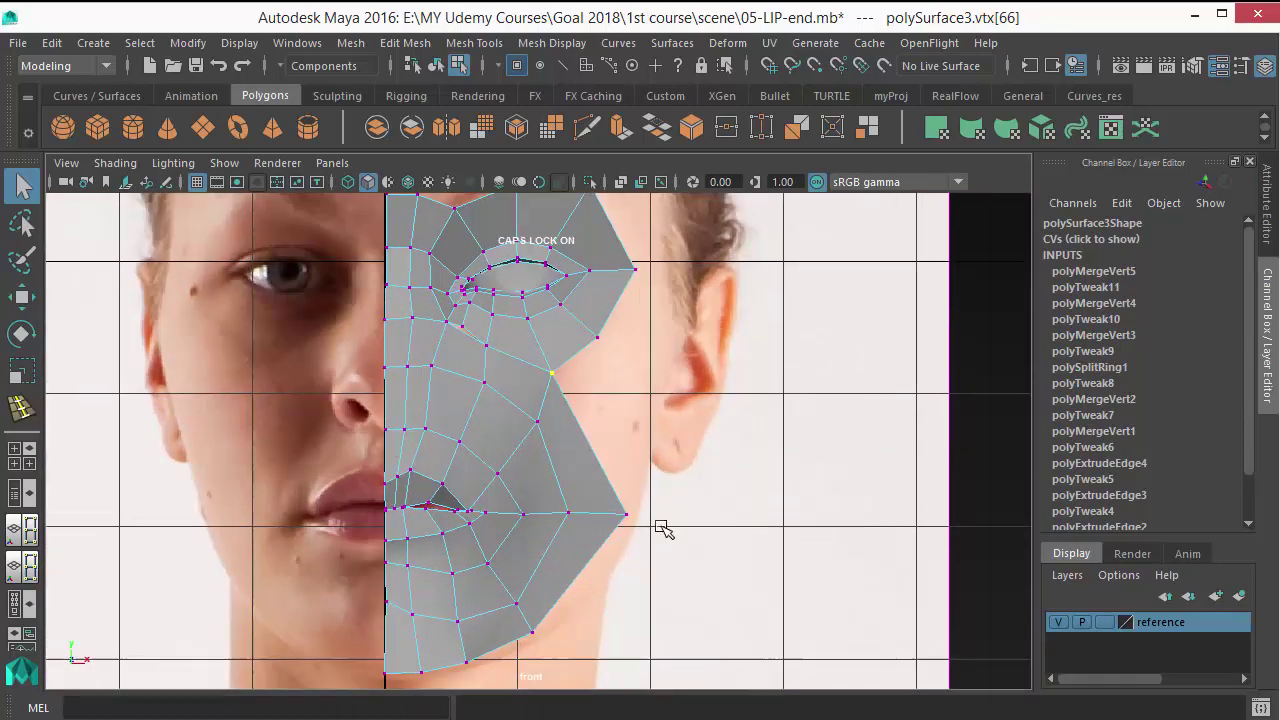
{"action": "scroll", "coordinate": [662, 529], "scroll_direction": "up", "scroll_amount": 2}
{"action": "key", "text": "w"}
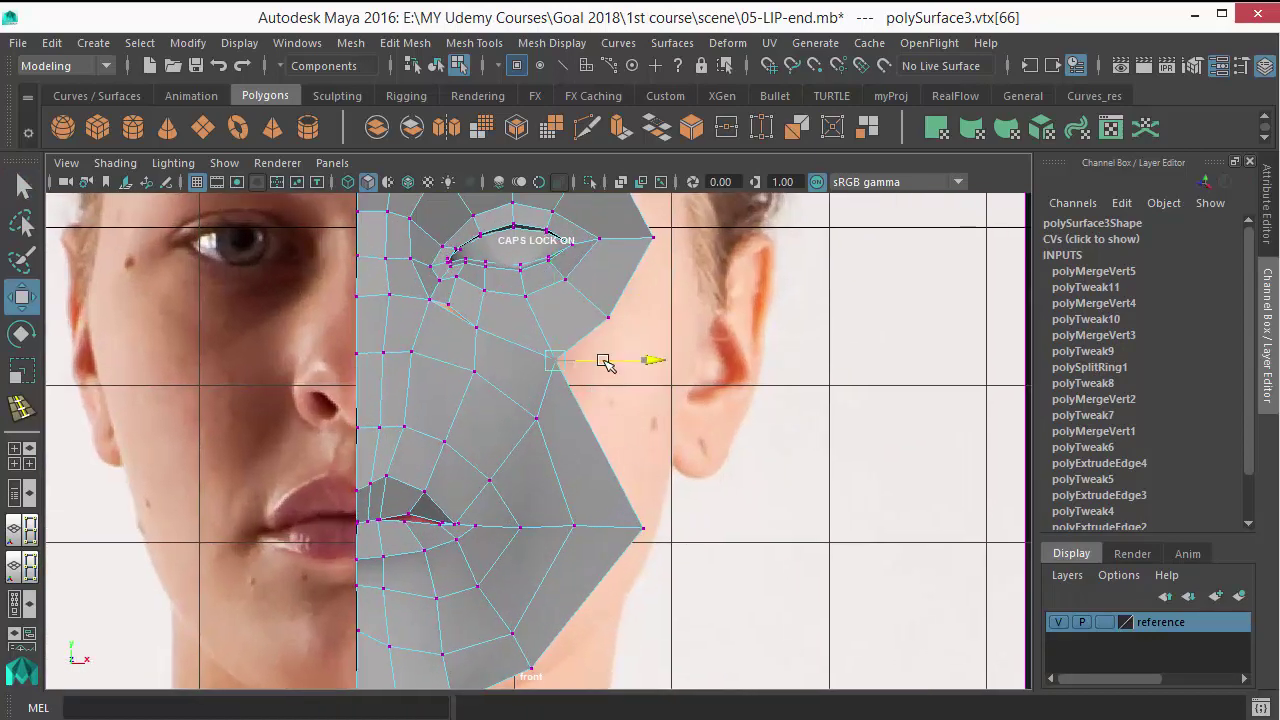
{"action": "key", "text": "q"}
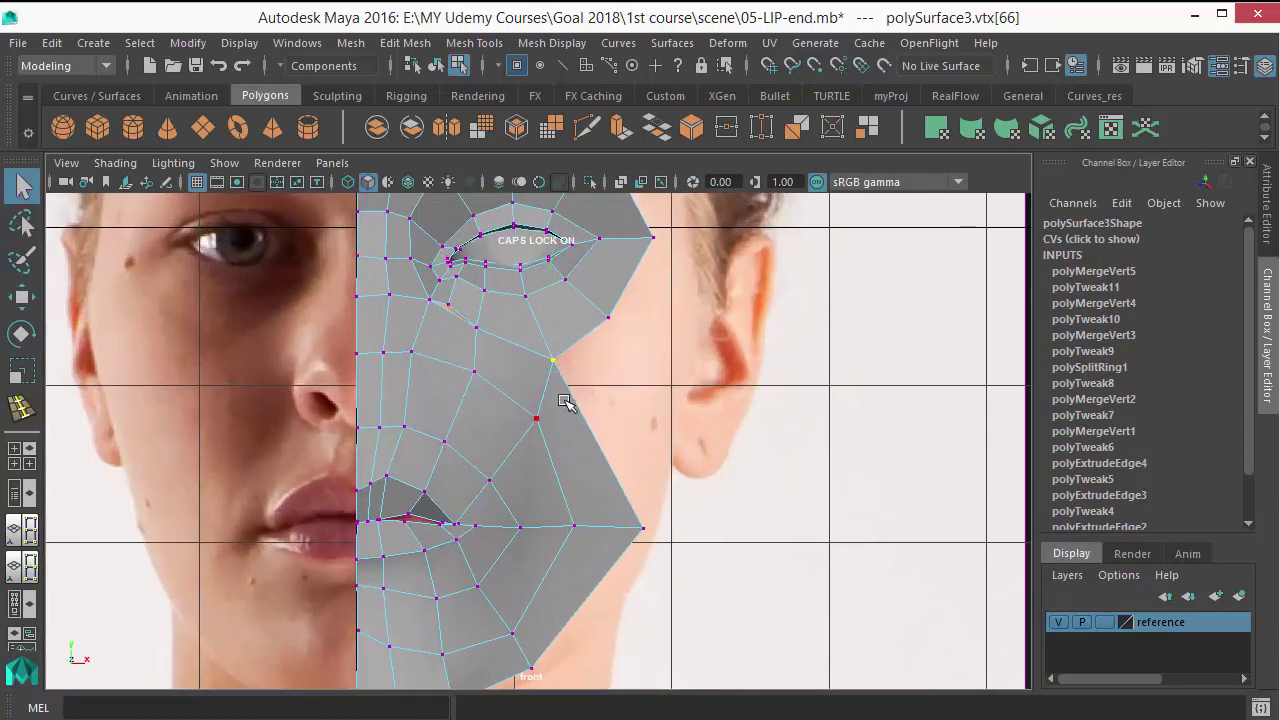
{"action": "scroll", "coordinate": [590, 432], "scroll_direction": "up", "scroll_amount": 1}
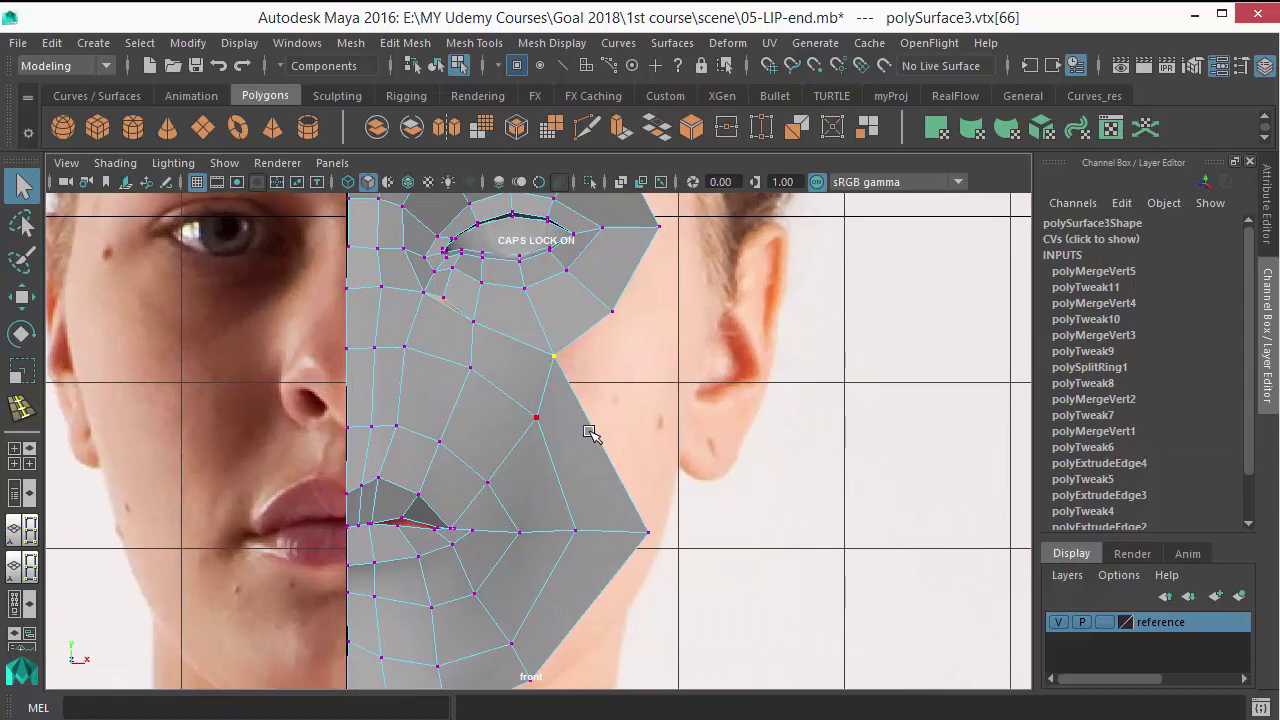
{"action": "left_click", "coordinate": [646, 533]}
{"action": "key", "text": "w"}
{"action": "left_click_drag", "start_coordinate": [645, 522], "coordinate": [650, 500]}
{"action": "key", "text": "q"}
{"action": "scroll", "coordinate": [529, 360], "scroll_direction": "up", "scroll_amount": 2}
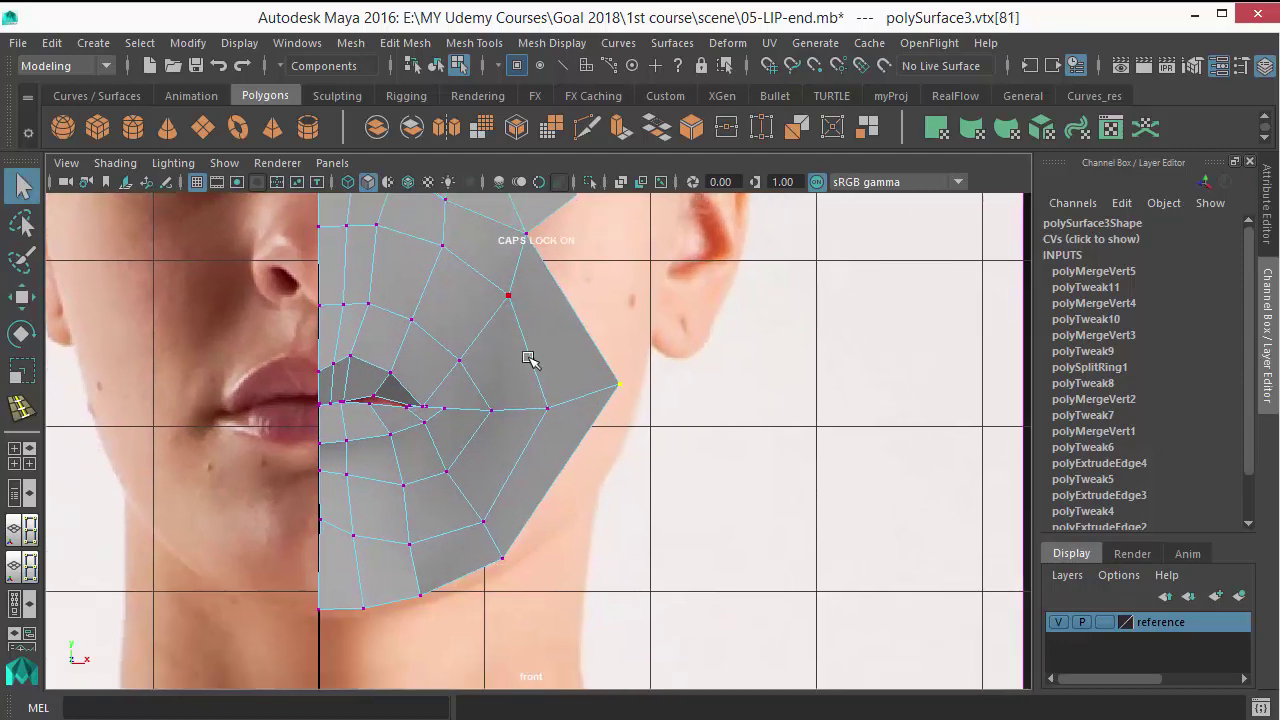
In the side view, shift the chin vertices onto the profile outline
{"action": "key", "text": "space"}
{"action": "left_click_drag", "start_coordinate": [580, 403], "coordinate": [640, 403]}
{"action": "scroll", "coordinate": [420, 417], "scroll_direction": "down", "scroll_amount": 3}
{"action": "scroll", "coordinate": [693, 595], "scroll_direction": "up", "scroll_amount": 3}
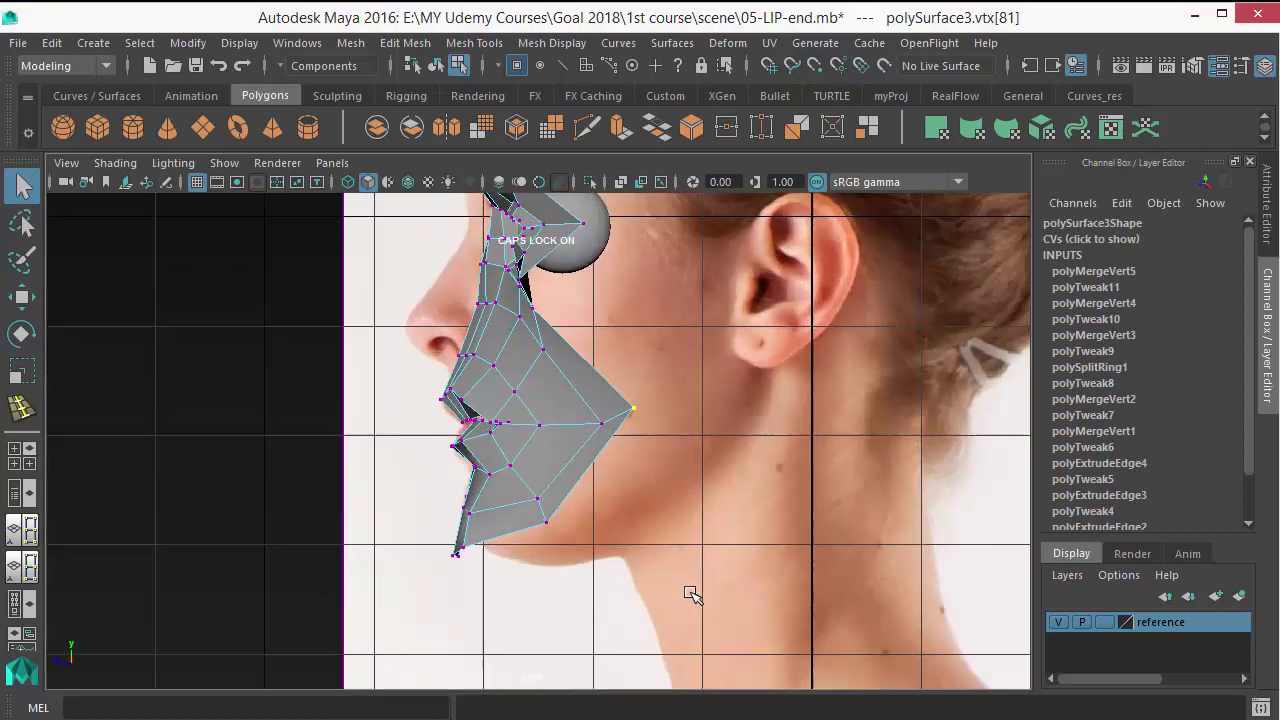
{"action": "scroll", "coordinate": [520, 480], "scroll_direction": "up", "scroll_amount": 2}
{"action": "key", "text": "w"}
{"action": "mouse_move", "coordinate": [475, 636]}
{"action": "left_mouse_down"}
{"action": "mouse_move", "coordinate": [418, 575]}
{"action": "mouse_move", "coordinate": [485, 597]}
{"action": "left_mouse_up"}
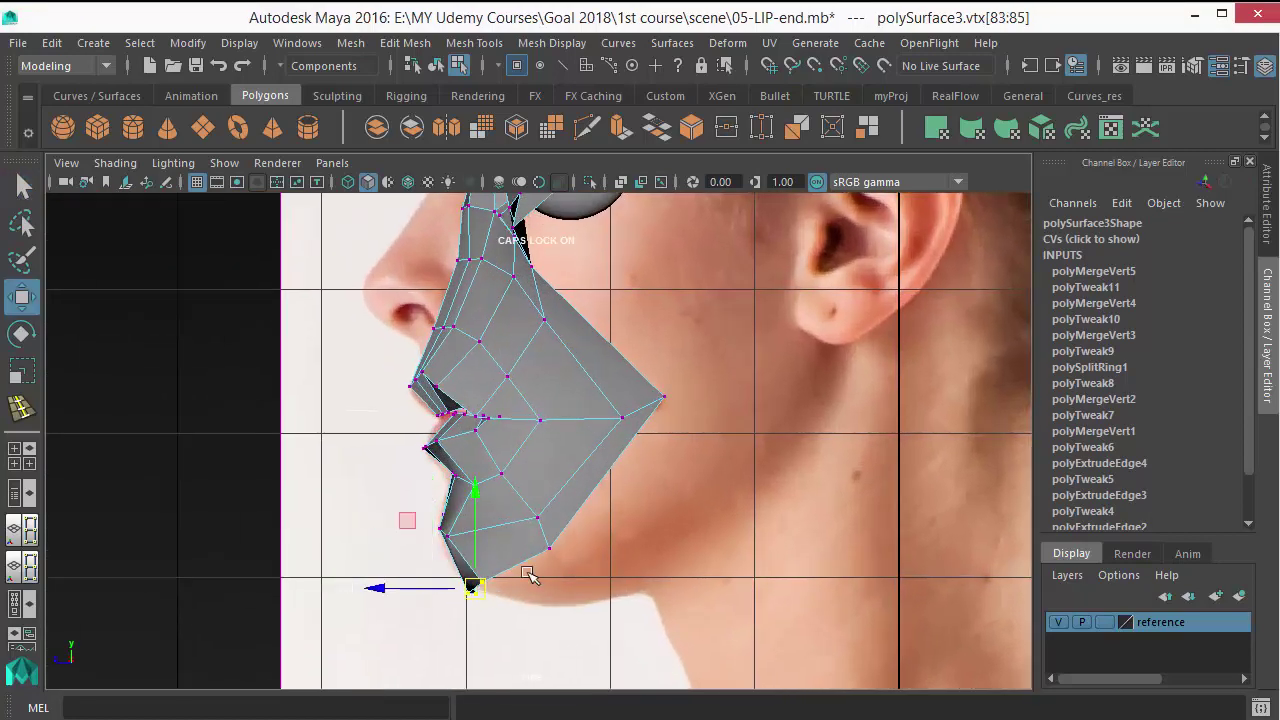
{"action": "key", "text": "q"}
Lower the jaw vertex below the lip onto the jawline and pull the jaw-tip vertex toward the face
{"action": "key", "text": "w"}
{"action": "left_click", "coordinate": [562, 562]}
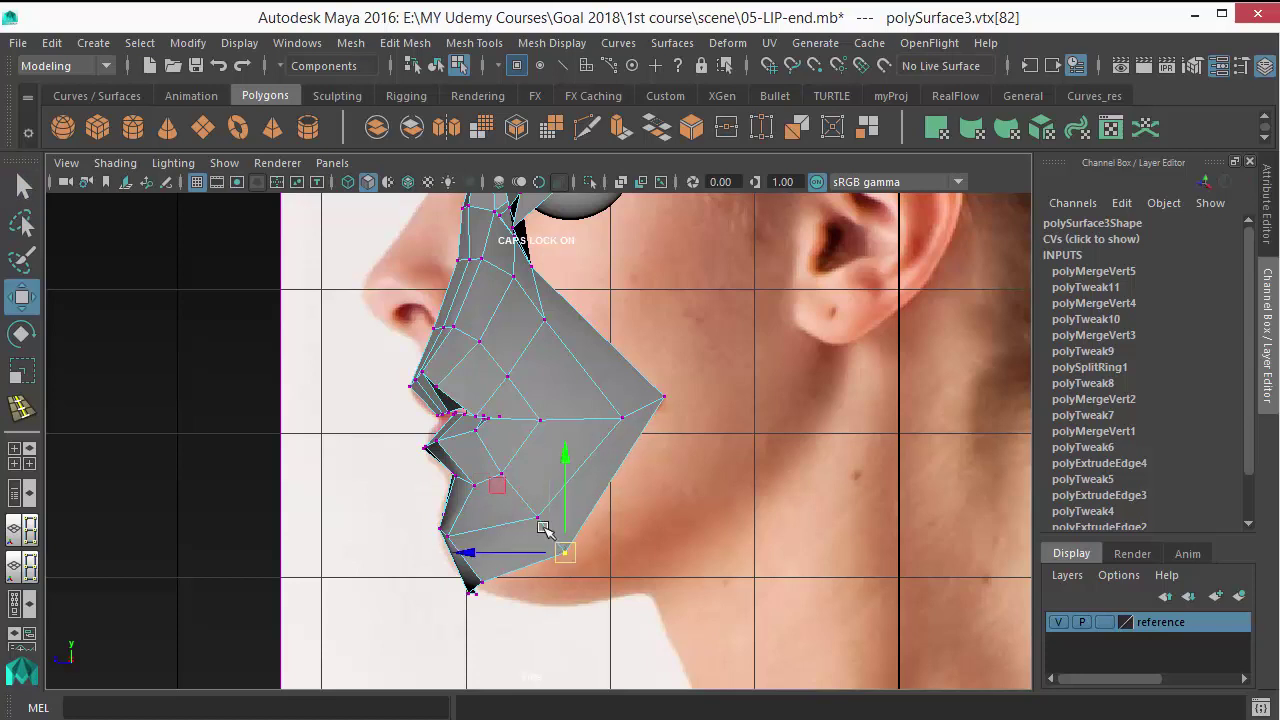
{"action": "middle_click_drag", "start_coordinate": [626, 384], "coordinate": [641, 398], "text": "alt"}
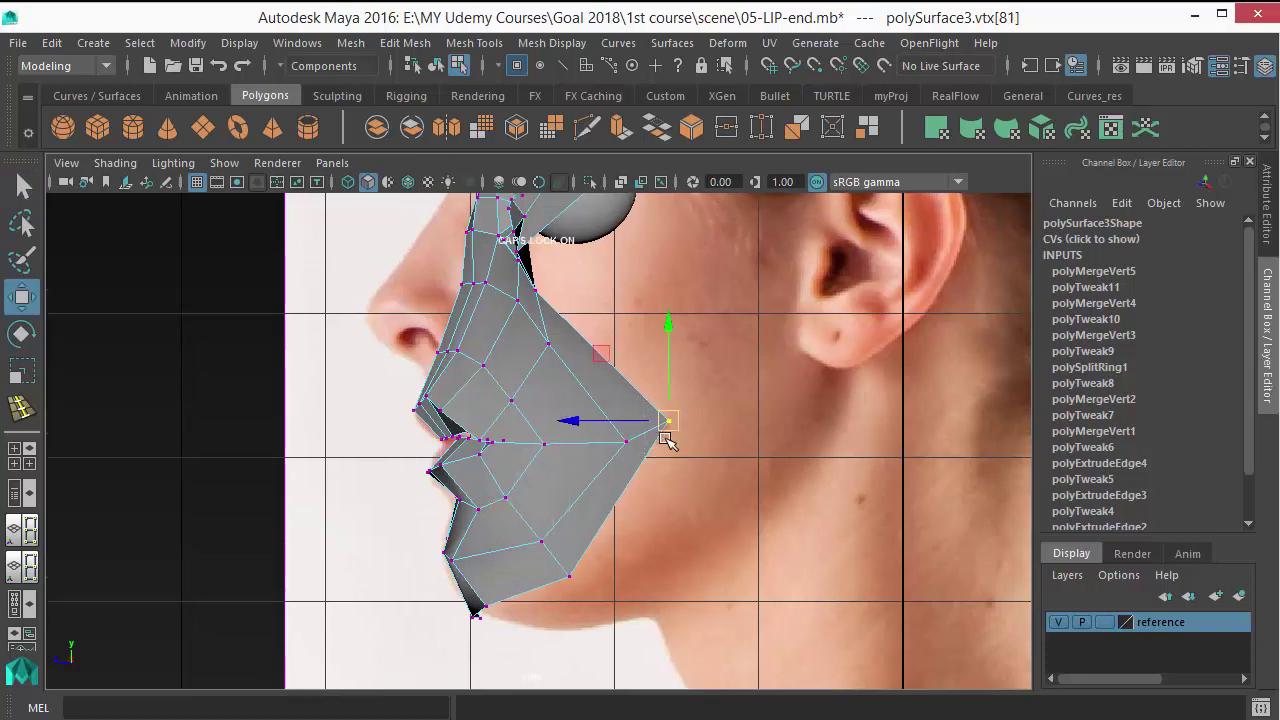
{"action": "left_click_drag", "start_coordinate": [664, 438], "coordinate": [598, 447]}
{"action": "key", "text": "q"}
{"action": "middle_click_drag", "start_coordinate": [655, 402], "coordinate": [661, 477], "text": "alt"}
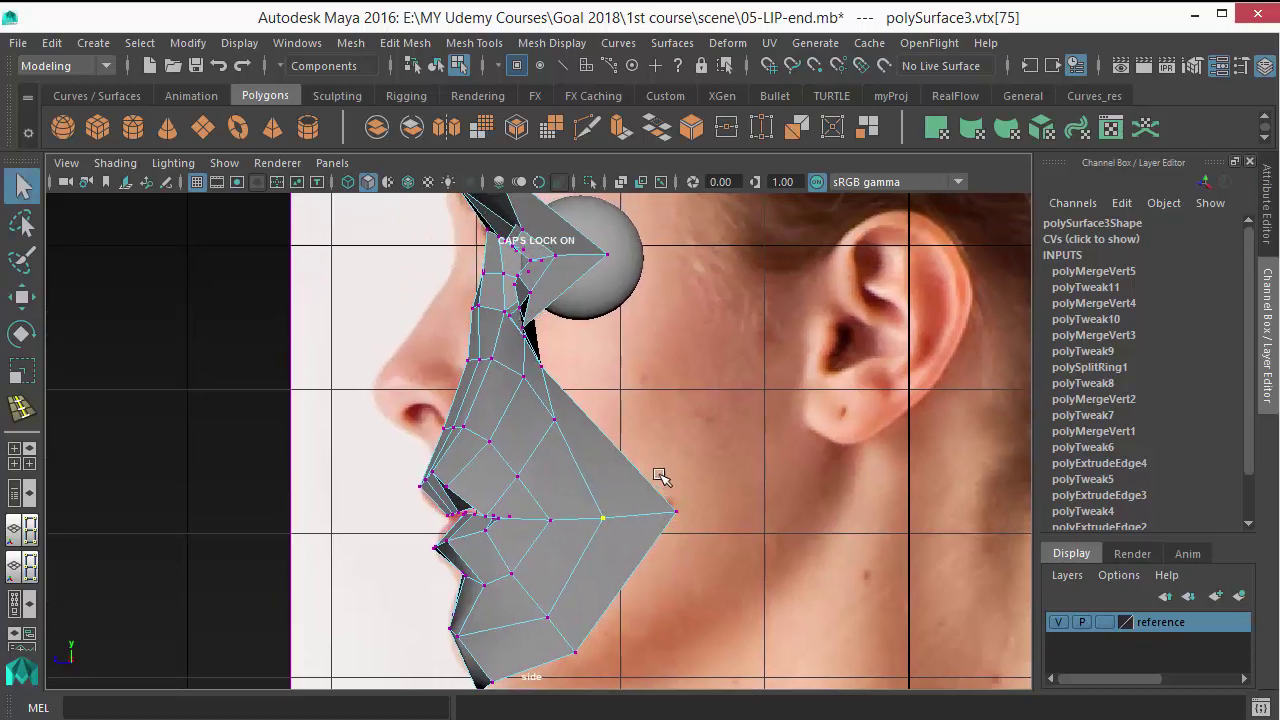
{"action": "left_click", "coordinate": [687, 521]}
{"action": "key", "text": "w"}
{"action": "left_click_drag", "start_coordinate": [687, 521], "coordinate": [670, 521]}
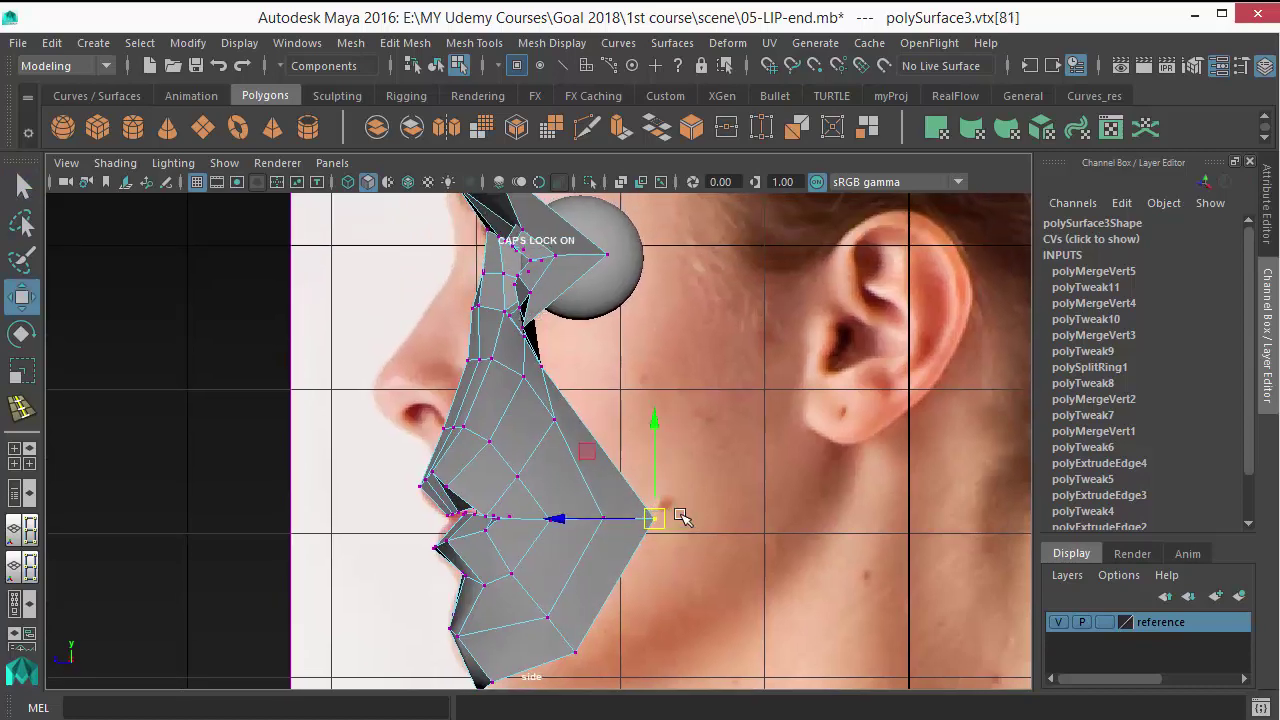
{"action": "key", "text": "q"}
{"action": "scroll", "coordinate": [634, 437], "scroll_direction": "down", "scroll_amount": 2}
{"action": "scroll", "coordinate": [600, 466], "scroll_direction": "down", "scroll_amount": 3}
Switch via the front view to the perspective view to inspect the half-face mesh
{"action": "middle_click_drag", "start_coordinate": [600, 466], "coordinate": [611, 374], "text": "alt"}
{"action": "key", "text": "space"}
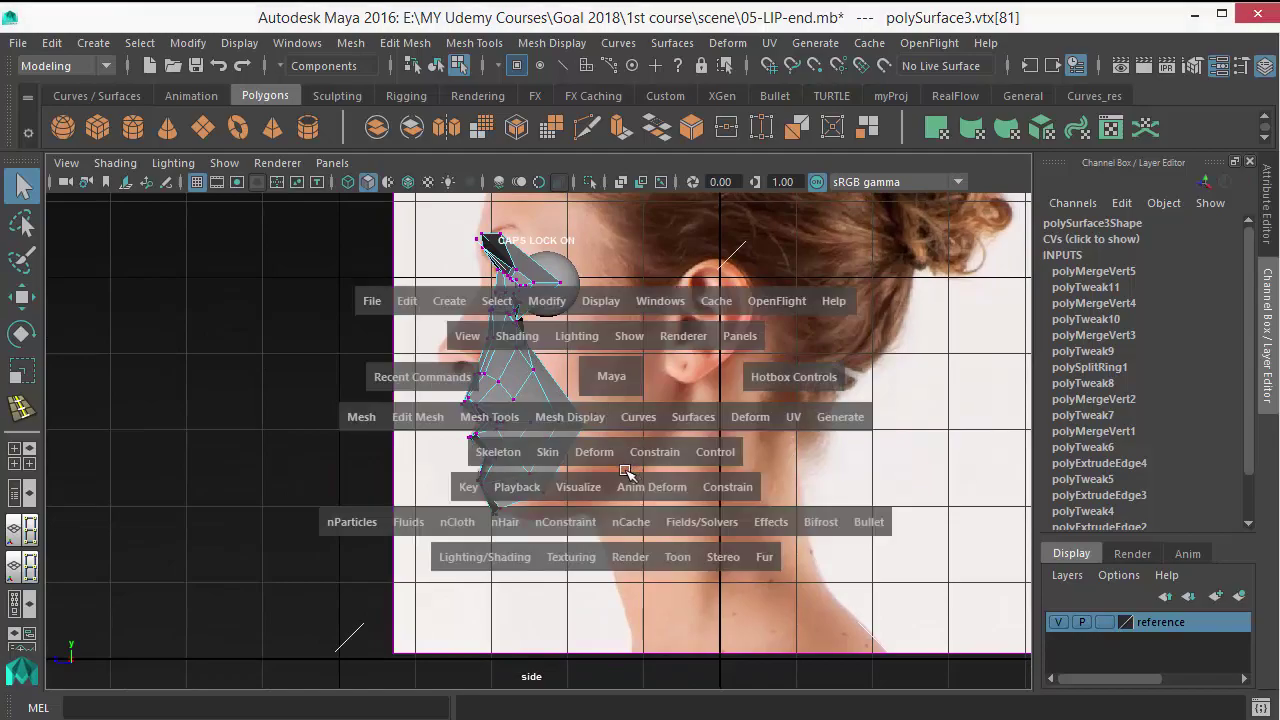
{"action": "mouse_move", "coordinate": [625, 470]}
{"action": "left_mouse_down"}
{"action": "mouse_move", "coordinate": [677, 497]}
{"action": "mouse_move", "coordinate": [654, 514]}
{"action": "left_mouse_up"}
{"action": "key", "text": "space"}
{"action": "mouse_move", "coordinate": [640, 370]}
{"action": "left_mouse_down"}
{"action": "mouse_move", "coordinate": [533, 441]}
{"action": "mouse_move", "coordinate": [543, 381]}
{"action": "left_mouse_up"}
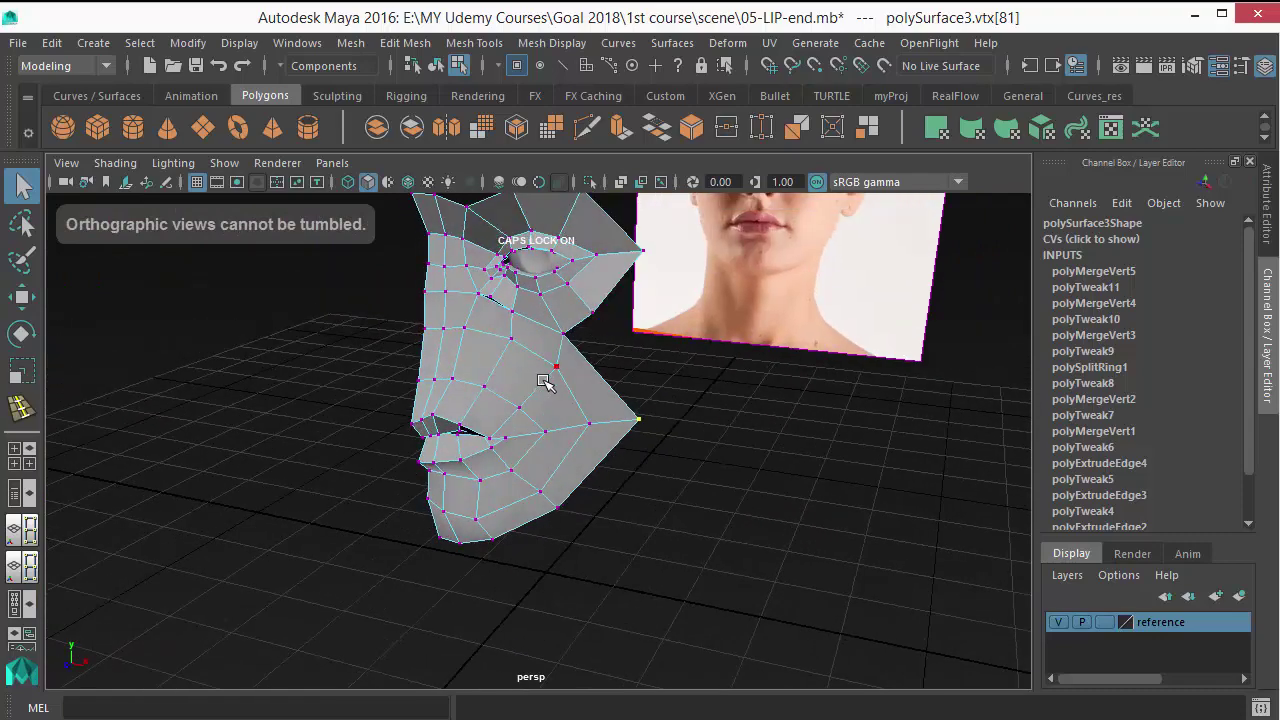